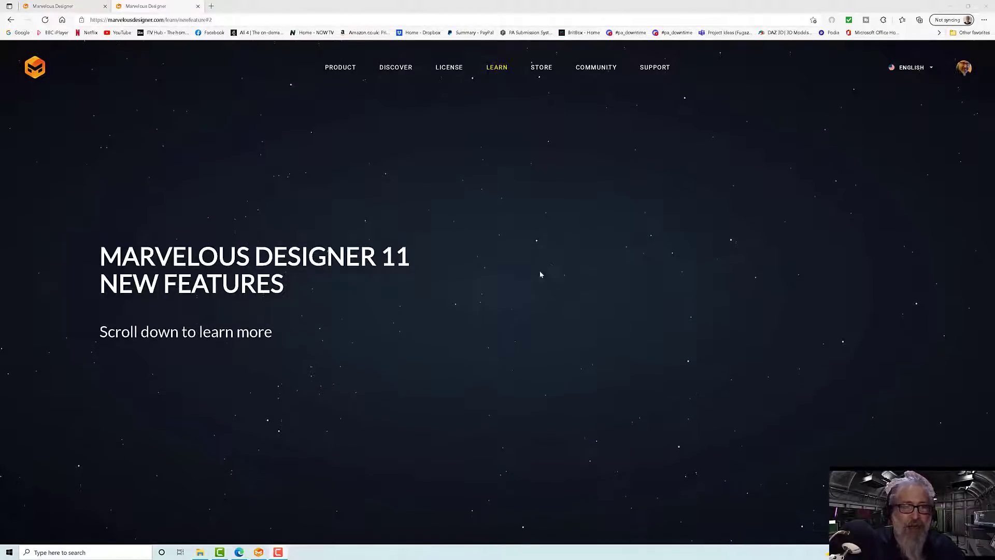
# Step: Review the Marvelous Designer 11 new features page, from the introduction through UI Changes, Retopology Improvement, Partial Solidify and Store to Animation Changes
pyautogui.scroll(-1, 539, 273)
pyautogui.scroll(1, 481, 284)
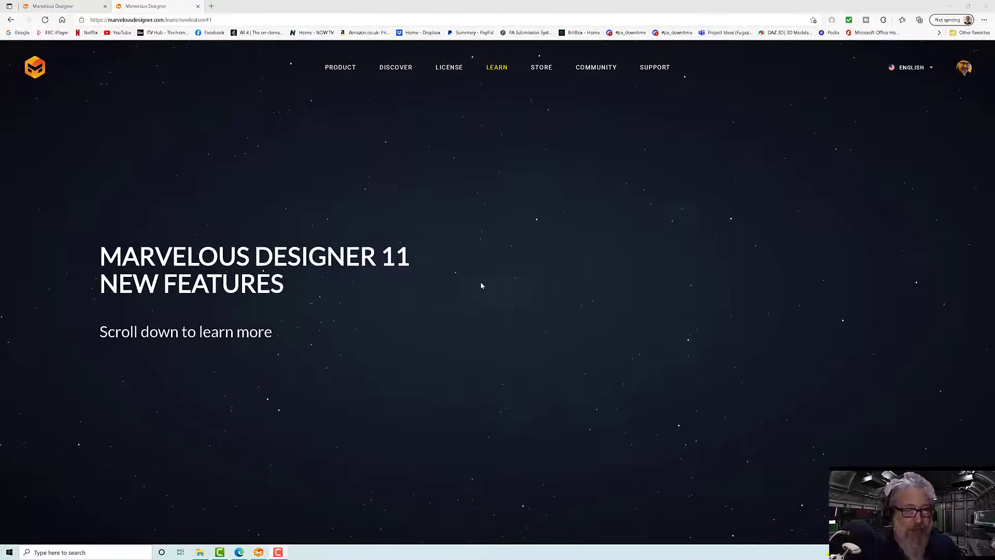
pyautogui.scroll(-1, 480, 285)
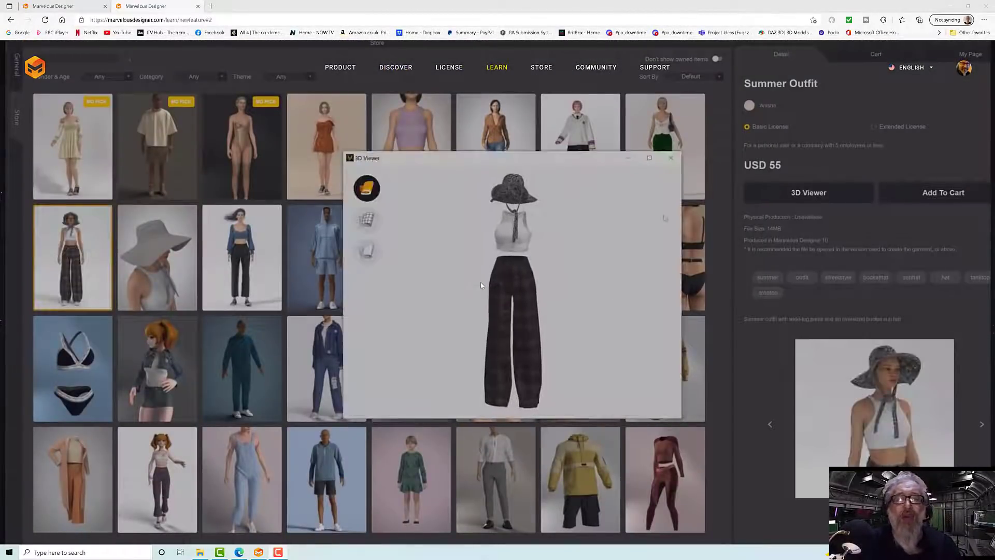
pyautogui.scroll(-1, 480, 282)
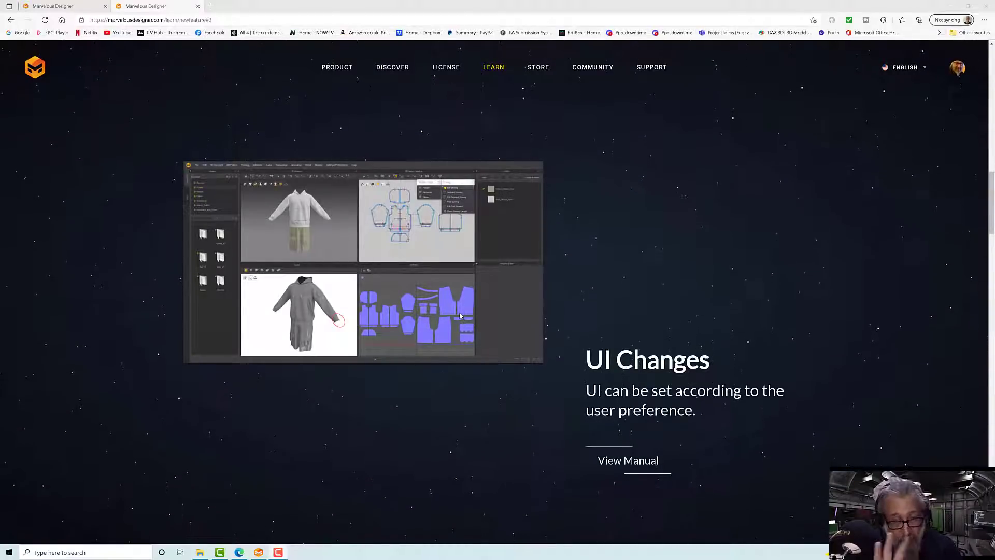
pyautogui.scroll(-4, 460, 316)
pyautogui.scroll(-2, 459, 317)
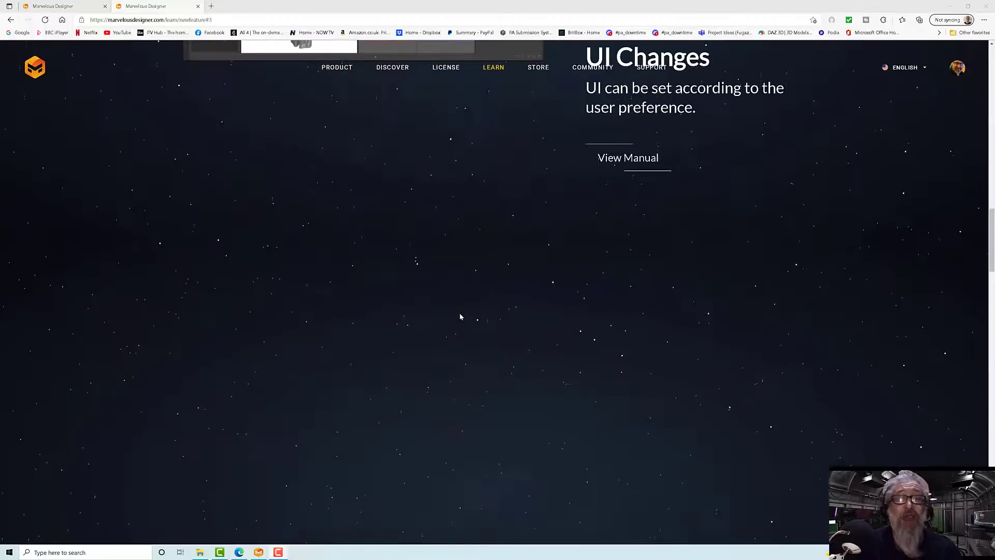
pyautogui.scroll(-2, 460, 317)
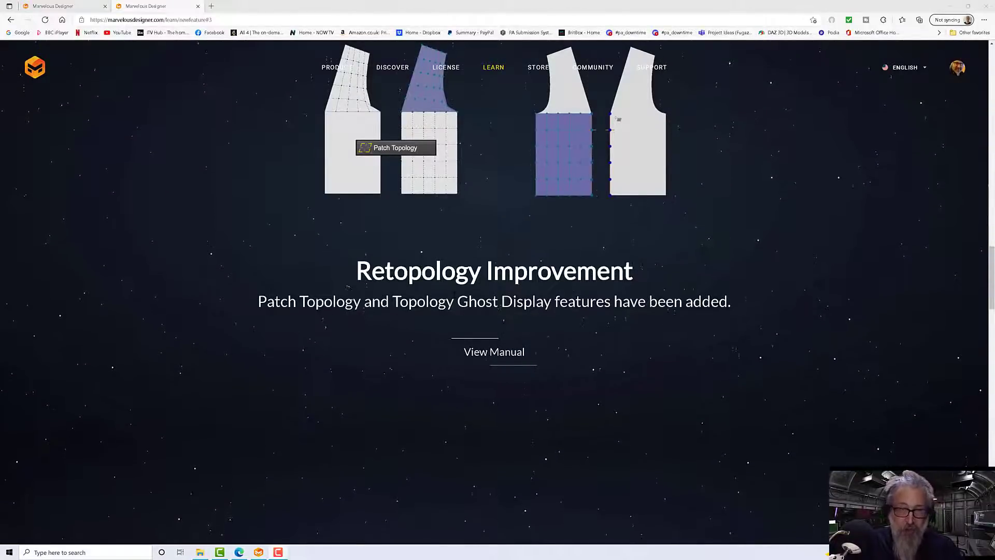
pyautogui.scroll(-5, 454, 295)
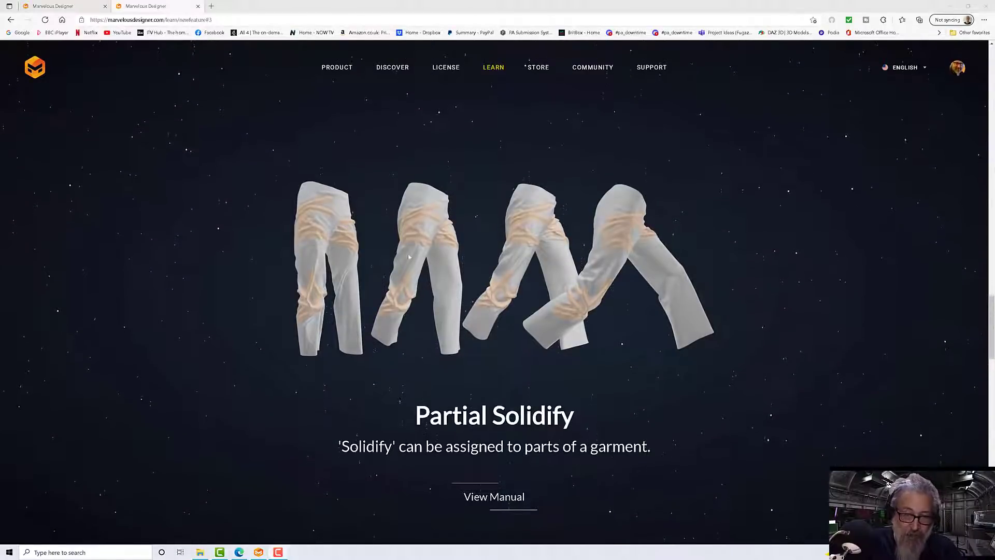
pyautogui.scroll(-5, 415, 277)
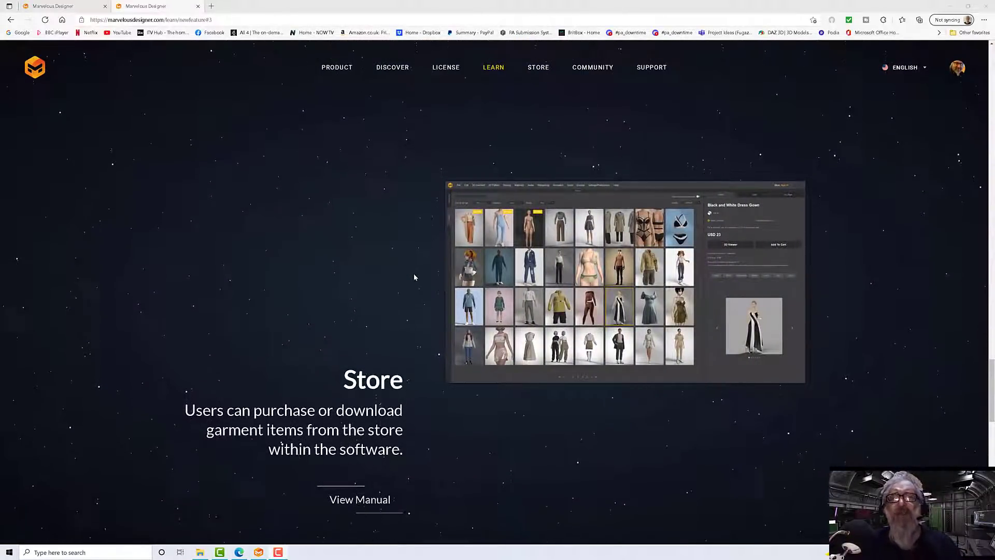
pyautogui.scroll(-7, 414, 277)
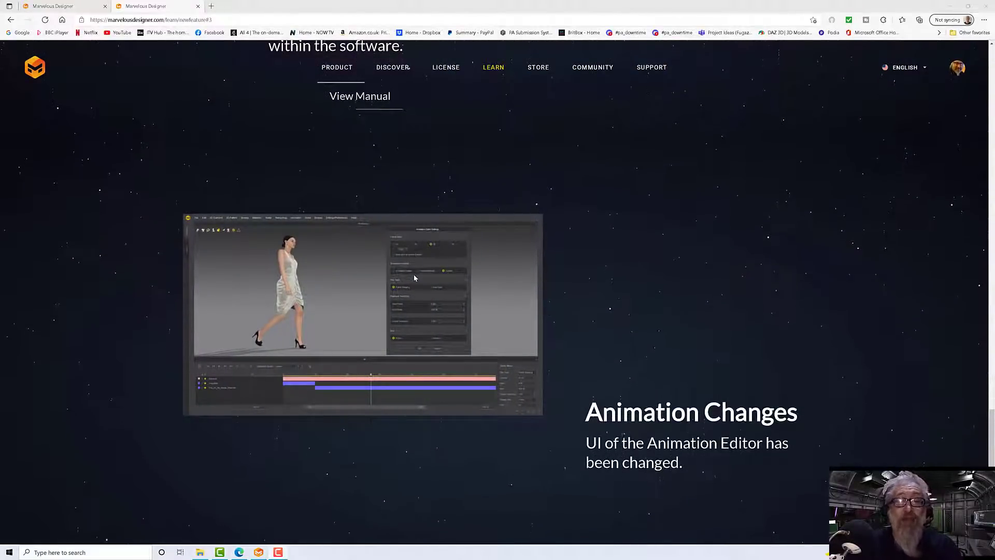
pyautogui.scroll(-5, 414, 277)
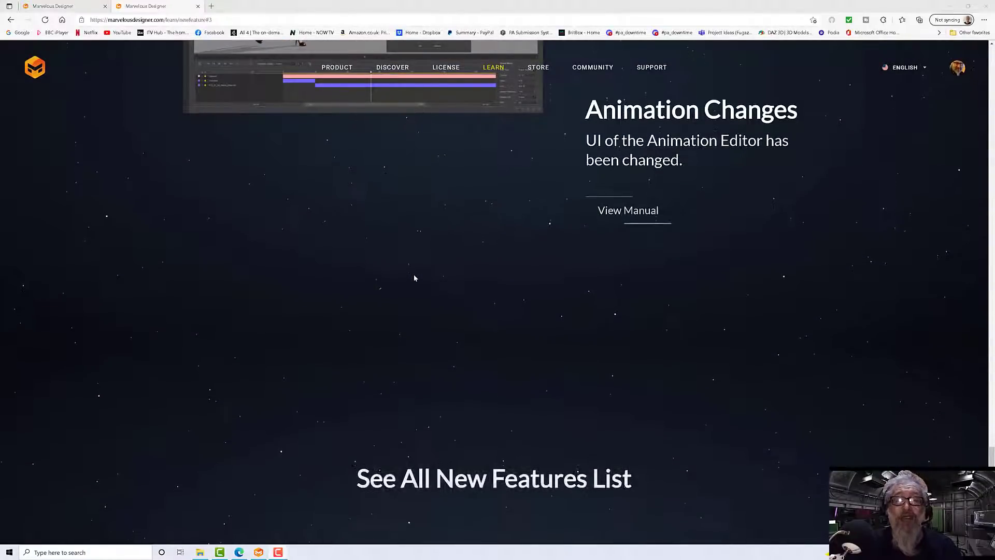
pyautogui.scroll(-4, 414, 278)
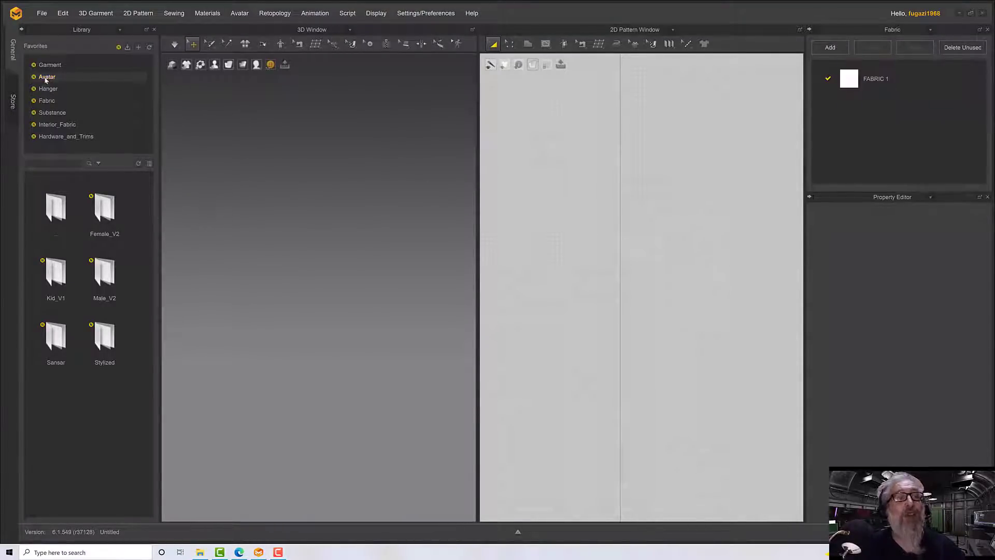
# Step: Browse the Avatar library in Marvelous Designer, looking through the Stylized avatar's Shoes folder and the Female_V2 folder
pyautogui.doubleClick(109, 328)
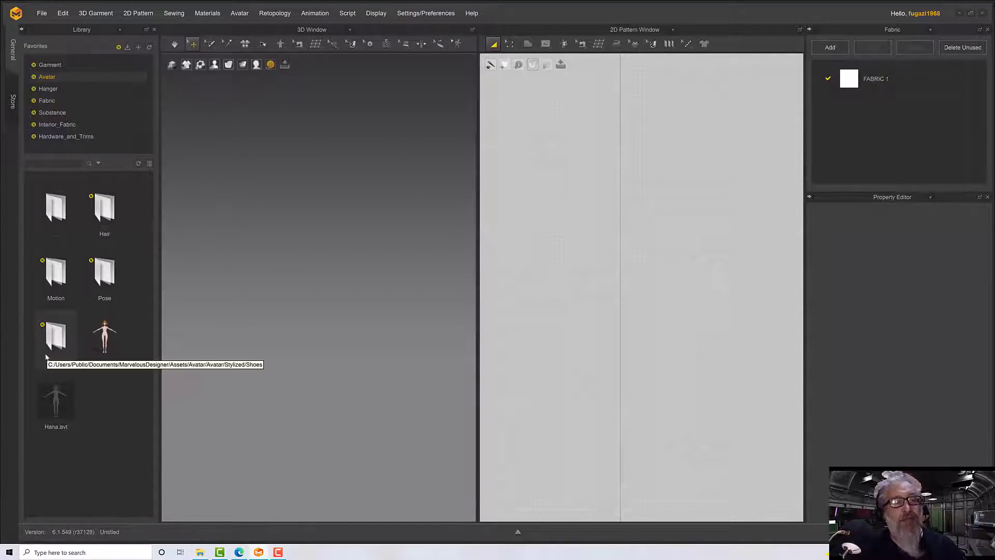
pyautogui.doubleClick(56, 337)
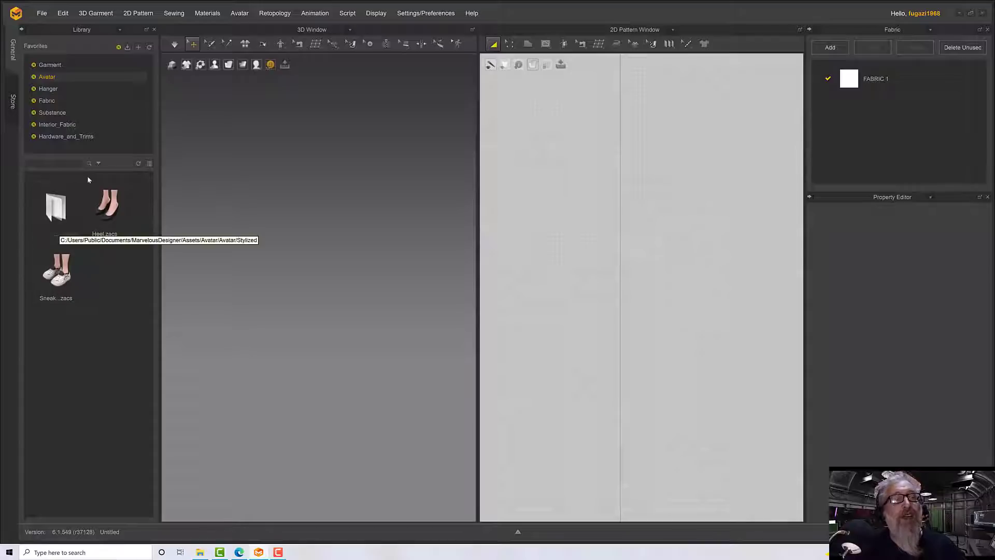
pyautogui.click(50, 92)
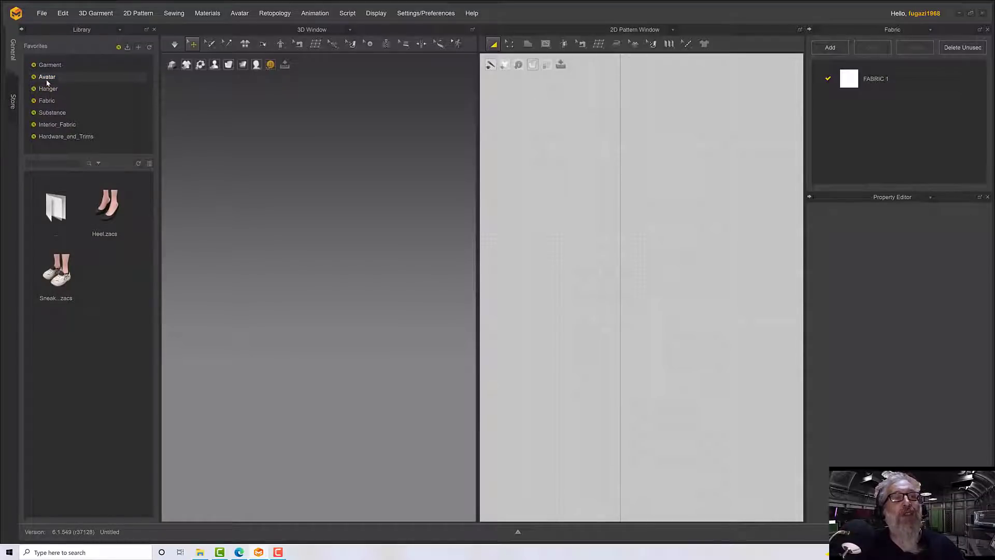
pyautogui.click(36, 67)
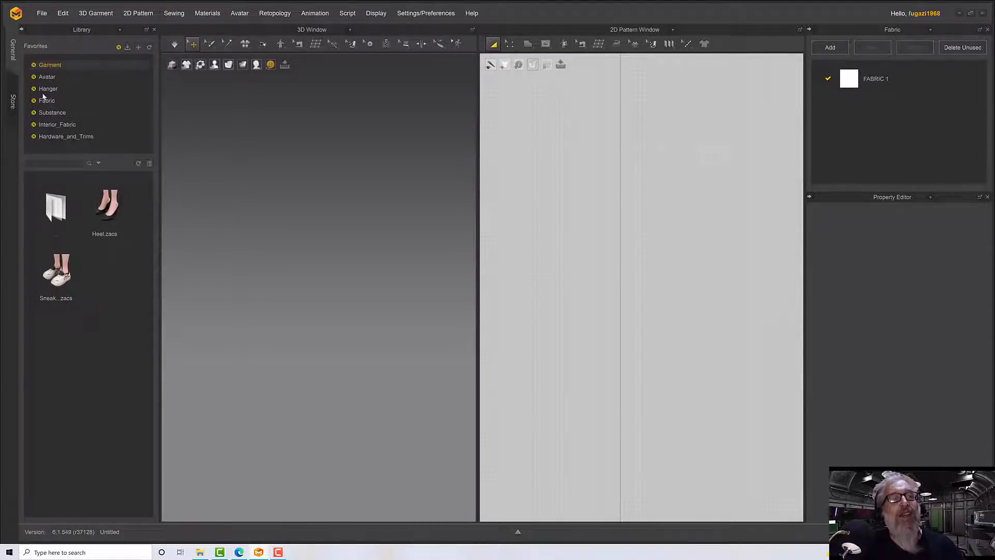
pyautogui.click(46, 77)
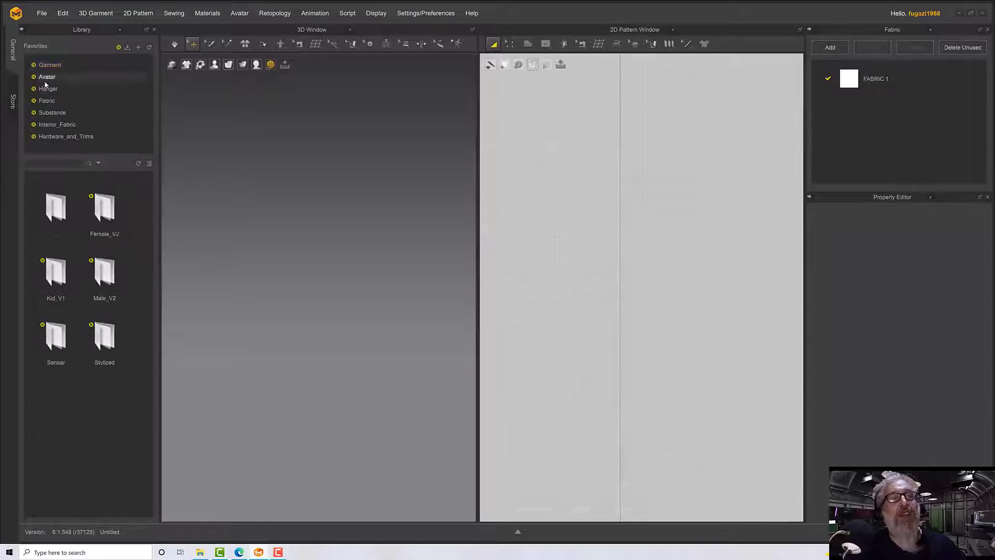
pyautogui.doubleClick(101, 203)
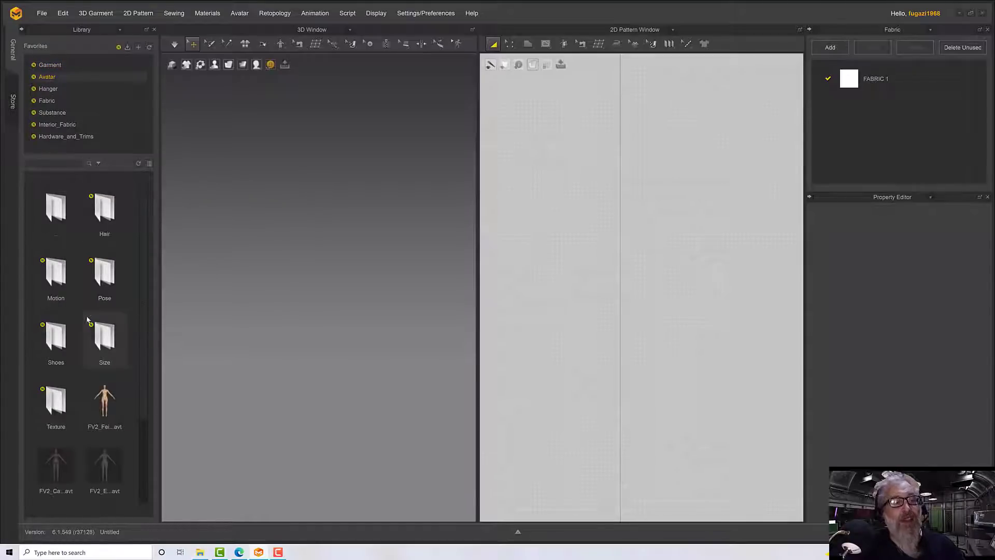
pyautogui.scroll(-2, 88, 320)
pyautogui.scroll(2, 87, 319)
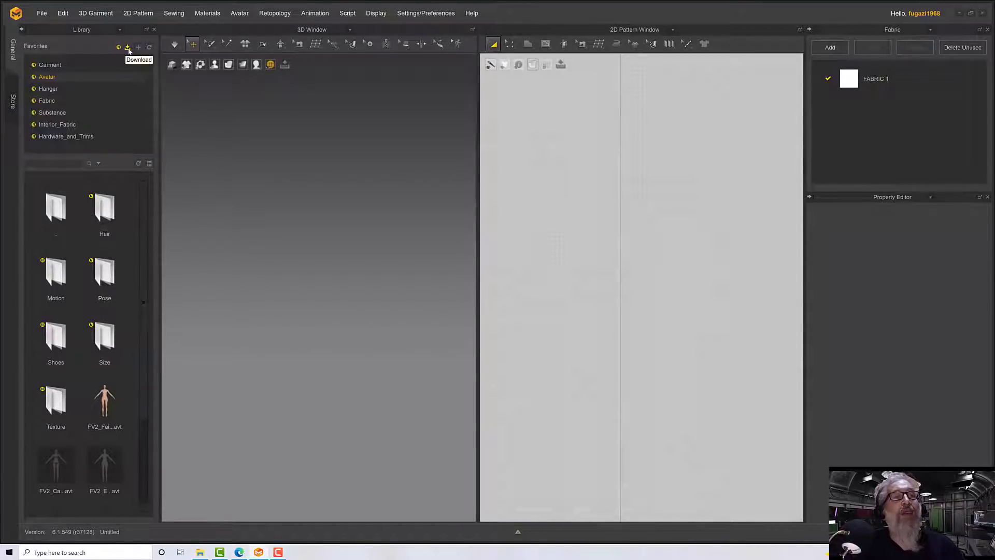
# Step: Download all the library asset files and confirm the download
pyautogui.click(127, 48)
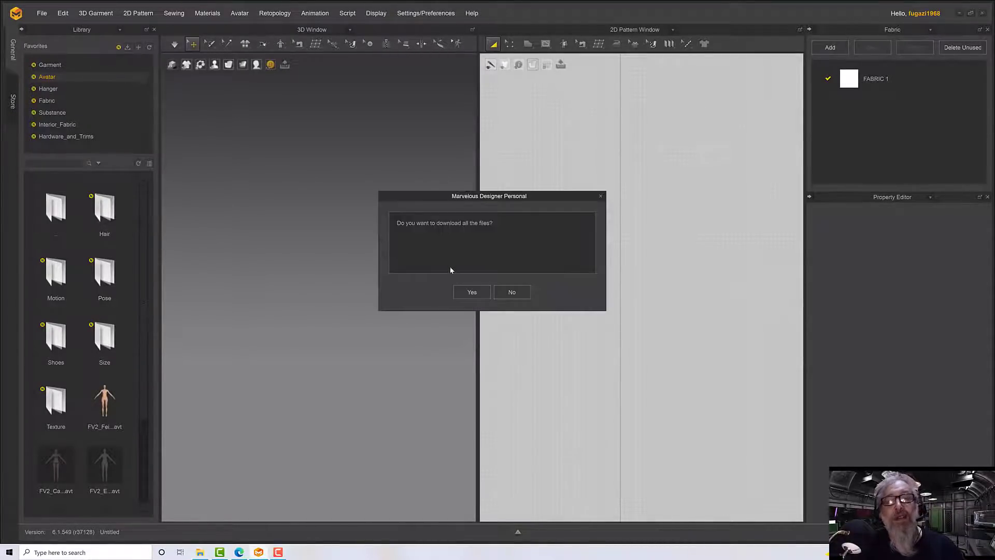
pyautogui.click(471, 293)
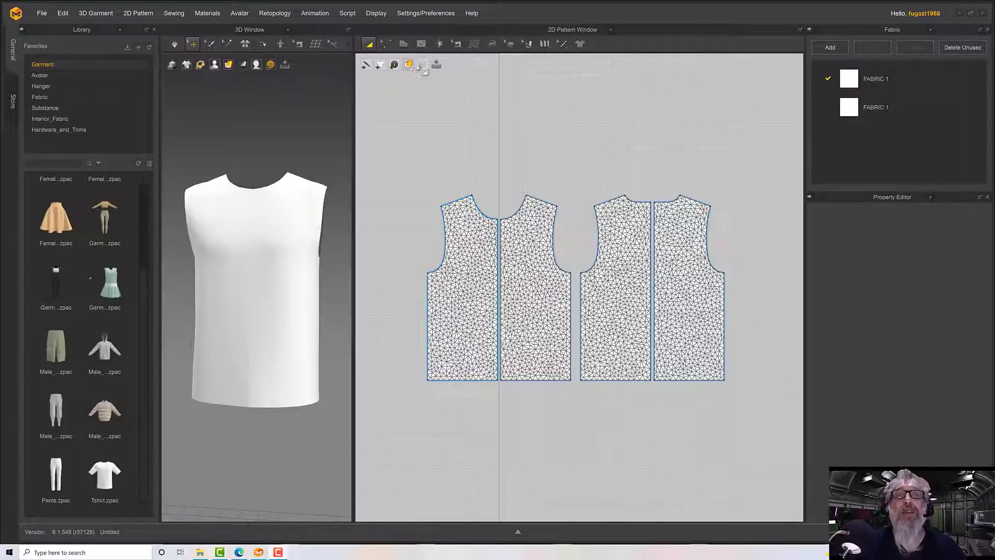
# Step: Turn off the Mesh display on the pattern pieces in the 2D Pattern Window
pyautogui.click(416, 66)
pyautogui.click(408, 64)
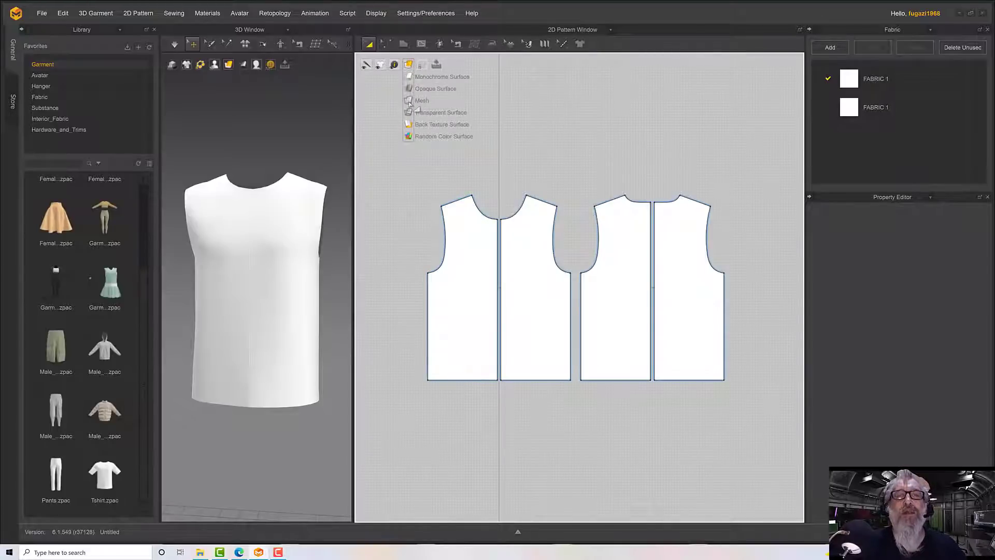
pyautogui.click(409, 101)
pyautogui.click(411, 100)
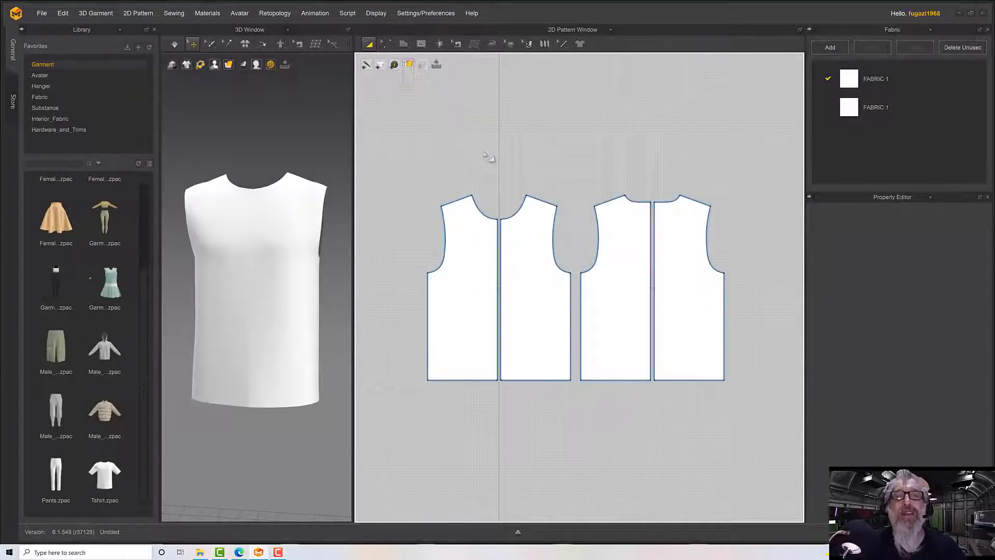
# Step: Create a four-sided Patch Topology patch with 12 subdivisions on the left front pattern piece, covering the area below the armhole
pyautogui.scroll(1, 505, 174)
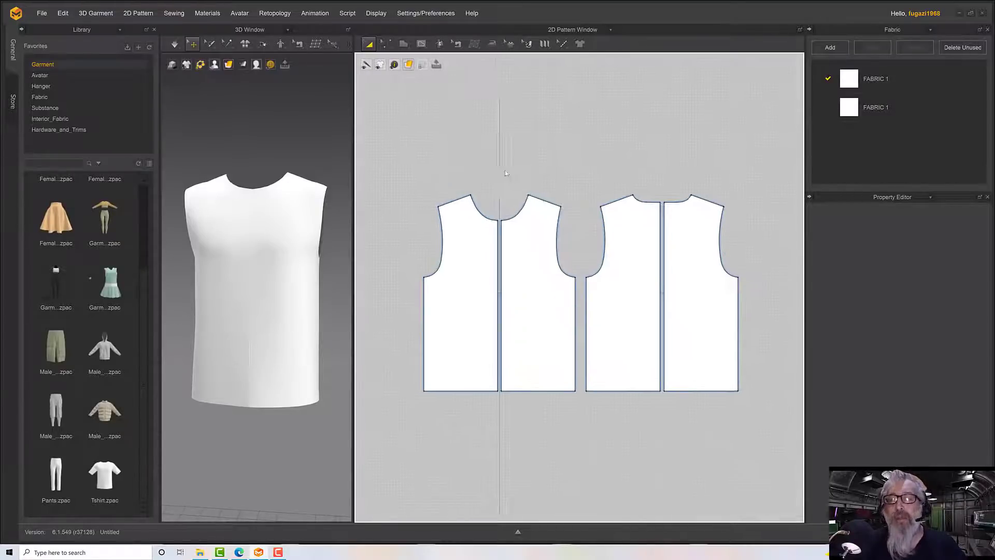
pyautogui.scroll(-1, 502, 166)
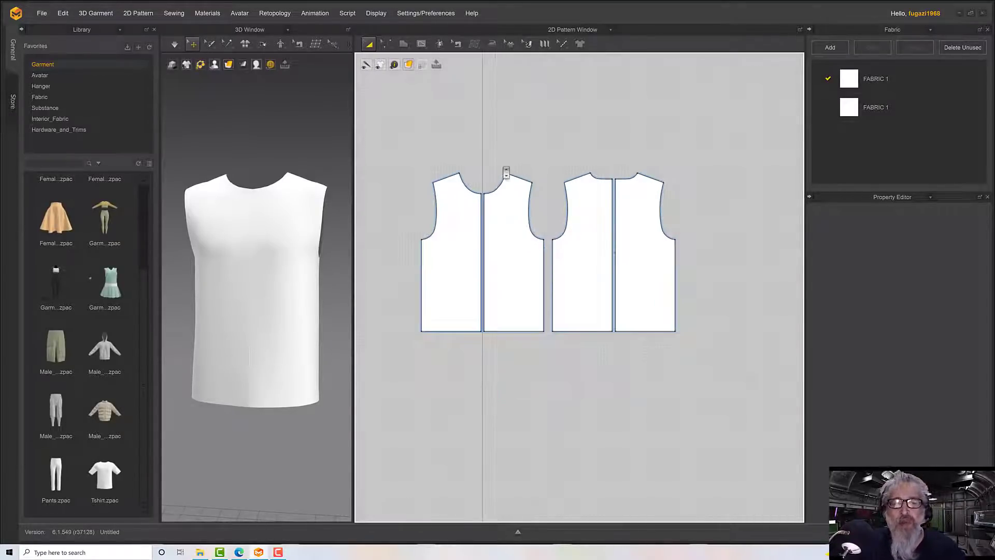
pyautogui.scroll(3, 505, 170)
pyautogui.scroll(-2, 472, 125)
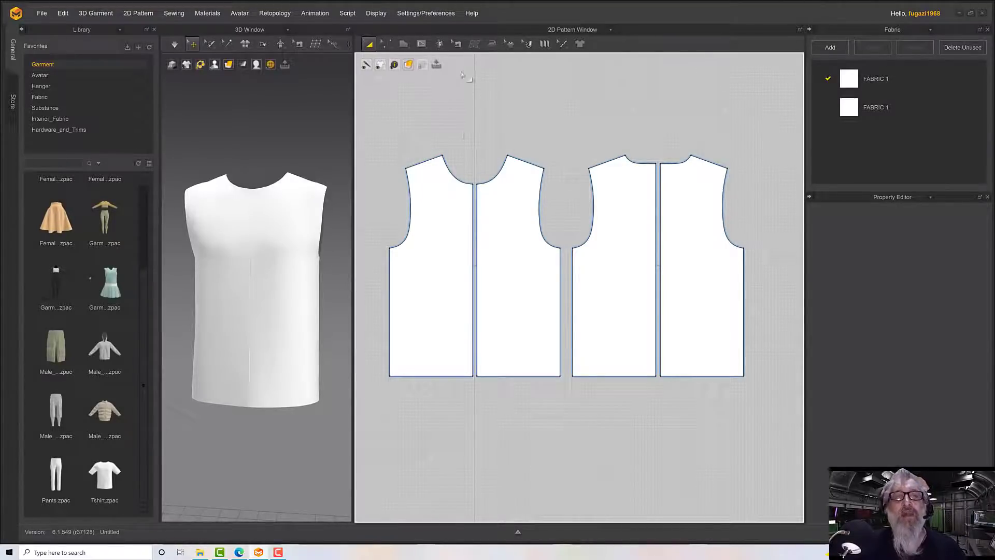
pyautogui.click(473, 45)
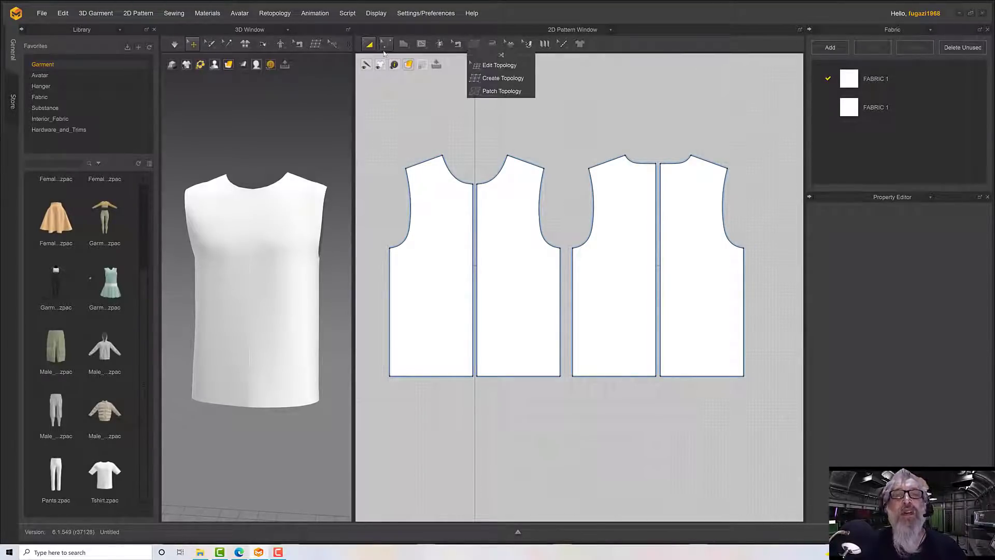
pyautogui.click(475, 46)
pyautogui.click(493, 91)
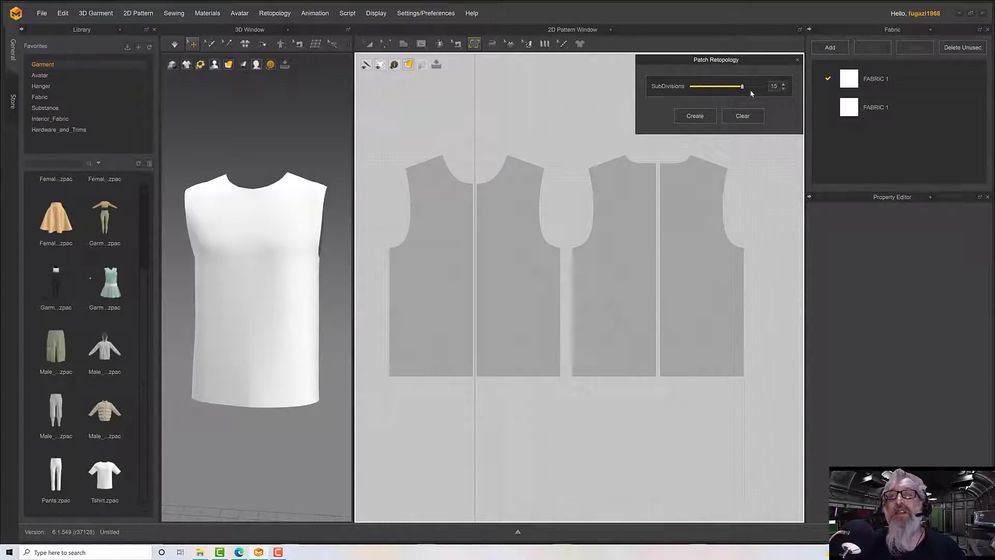
pyautogui.moveTo(742, 86); pyautogui.dragTo(731, 89)
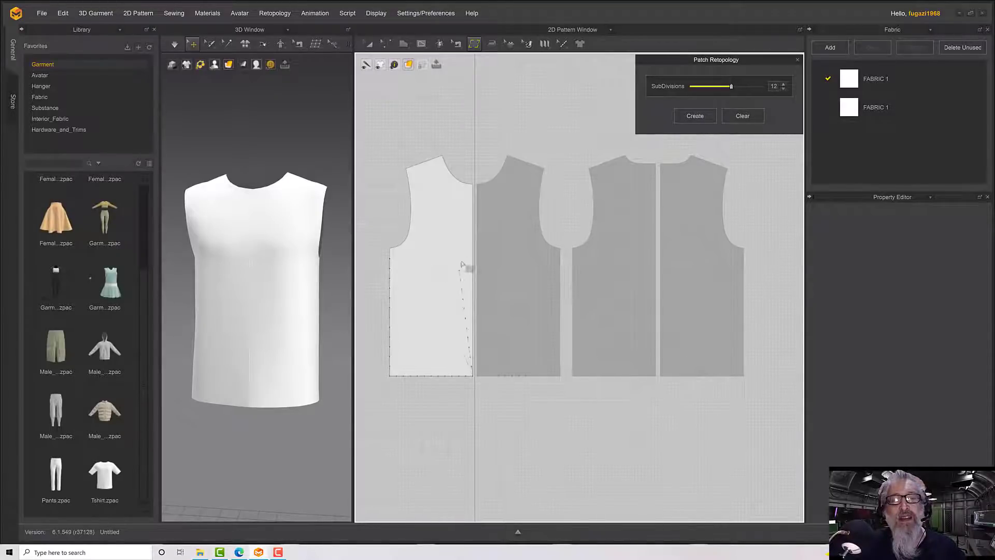
pyautogui.click(392, 261)
# Step: Examine the topology grid on the lower front pattern pieces and its upper edge close up
pyautogui.scroll(5, 414, 303)
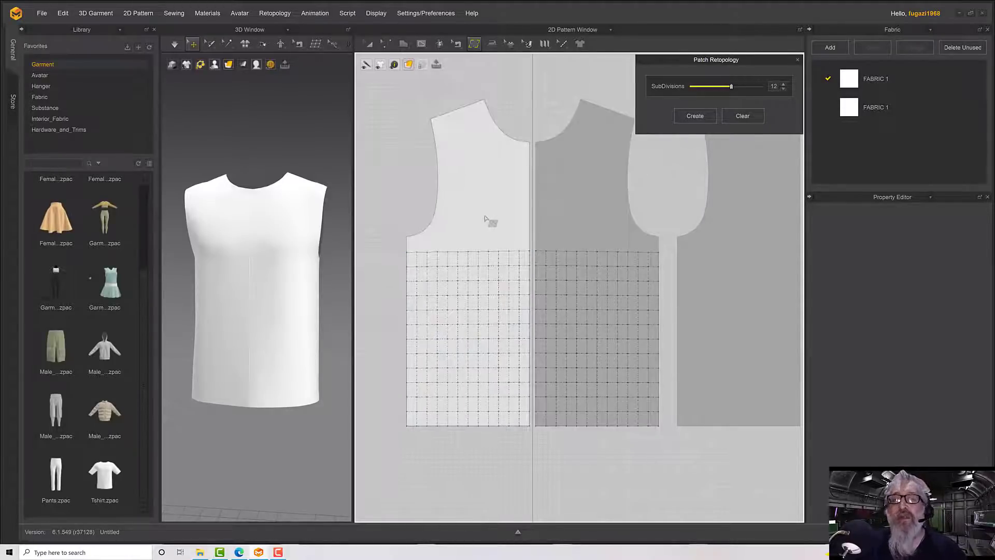
pyautogui.scroll(4, 495, 267)
pyautogui.moveTo(502, 301); pyautogui.dragTo(496, 209, button='middle')
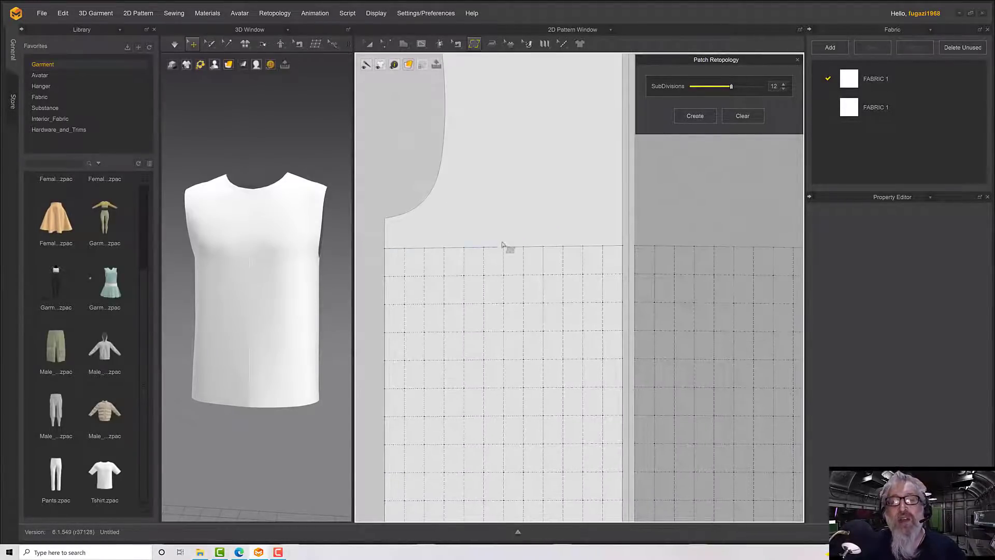
pyautogui.scroll(2, 498, 249)
pyautogui.scroll(-1, 499, 249)
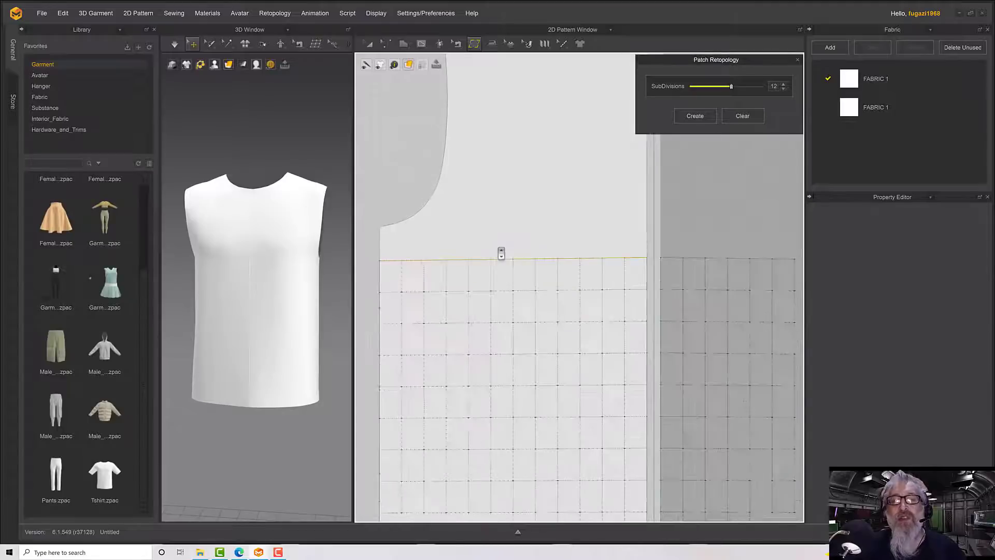
pyautogui.scroll(1, 499, 249)
pyautogui.scroll(-2, 499, 273)
pyautogui.scroll(-1, 499, 278)
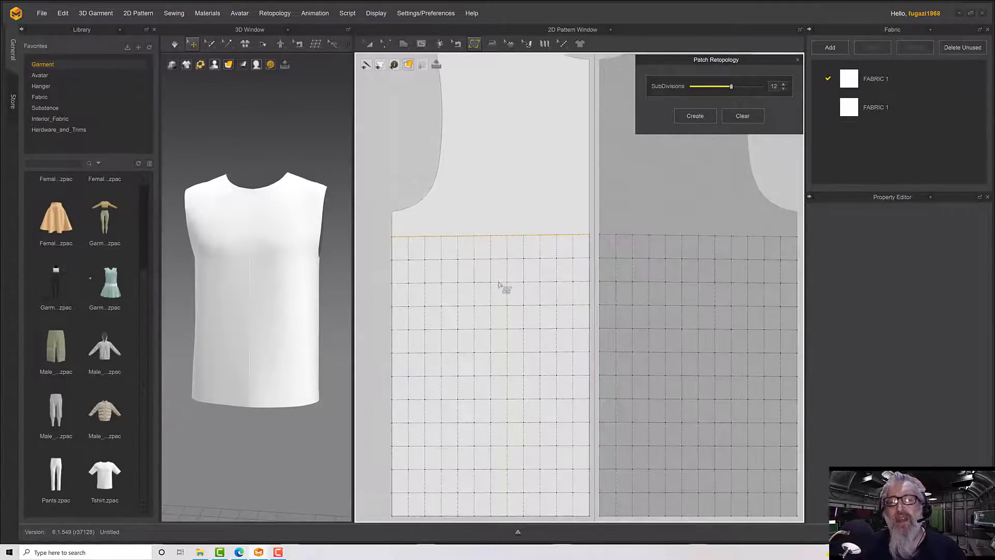
pyautogui.scroll(-2, 499, 284)
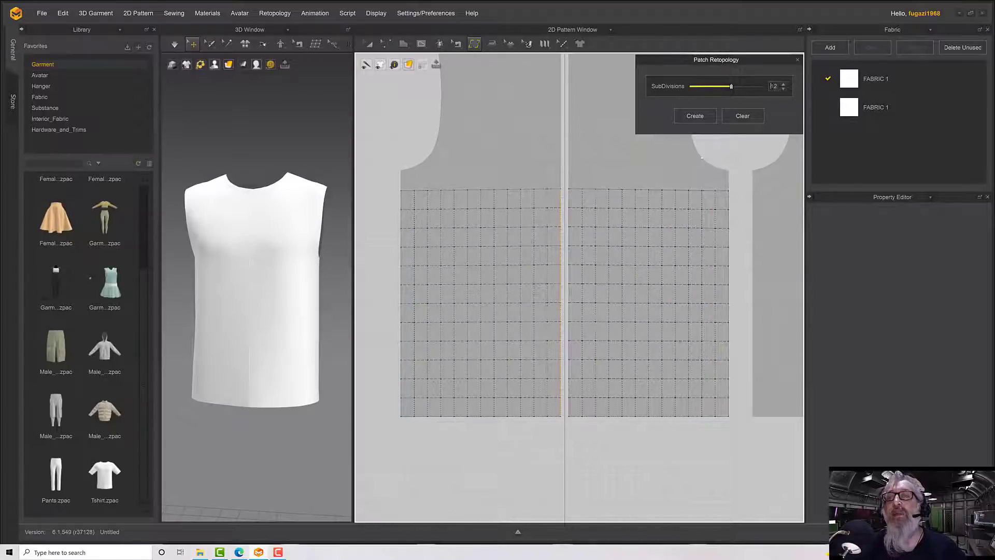
# Step: Set the subdivisions of the left front patch's centre edge and outer side edge to 13 each
pyautogui.doubleClick(771, 86)
pyautogui.click(785, 84)
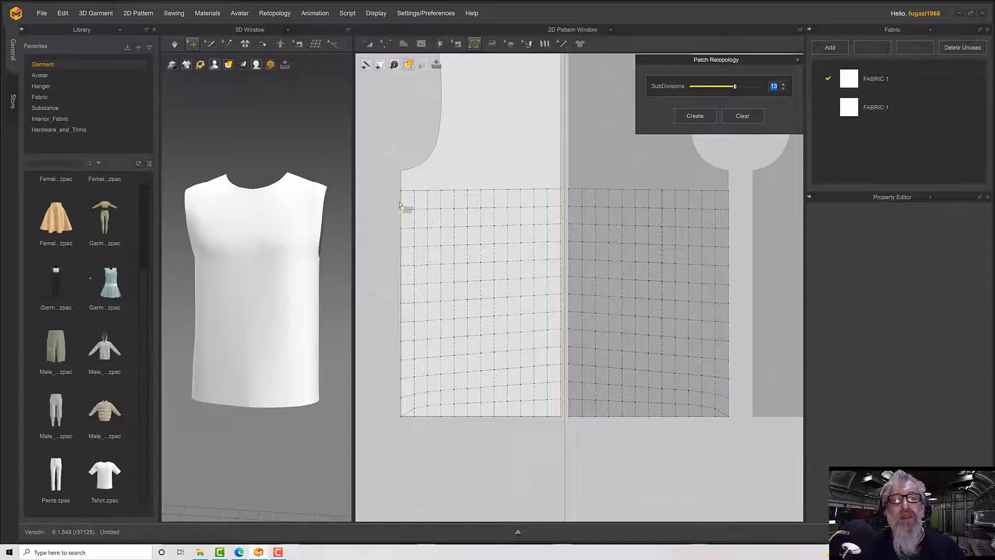
pyautogui.click(409, 210)
pyautogui.click(783, 87)
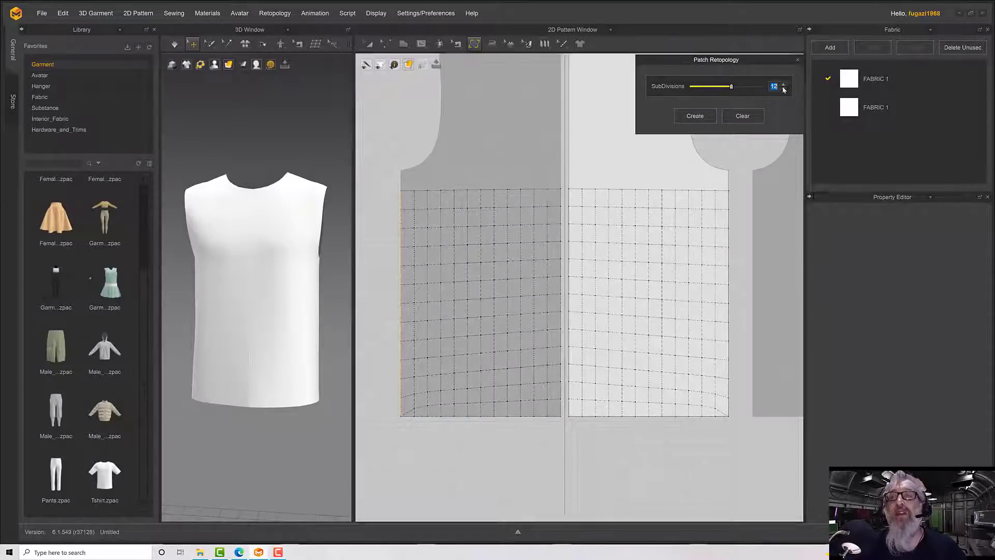
pyautogui.click(784, 87)
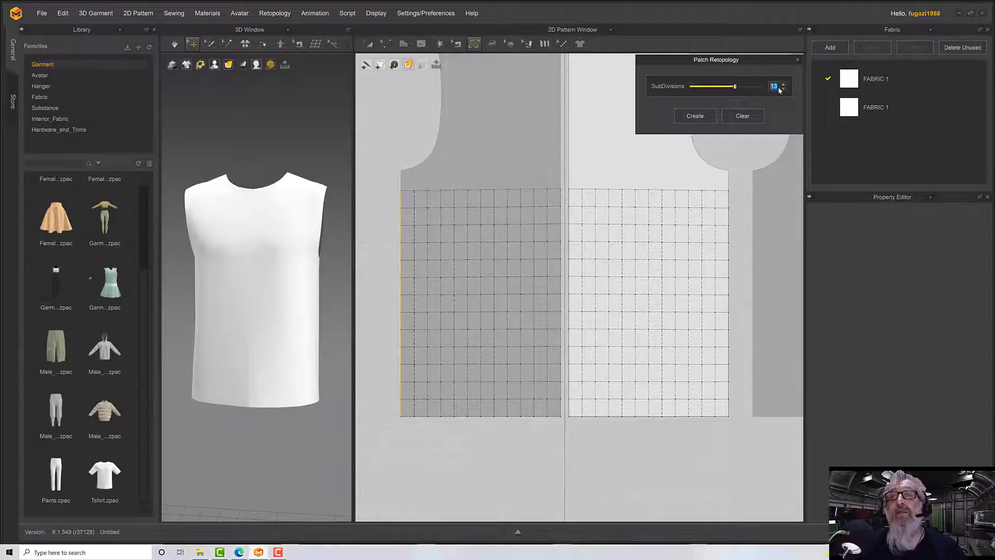
# Step: Set the subdivisions of the left front patch's outer side edge and centre edge to 15 each
pyautogui.write('15')
pyautogui.press('Return')
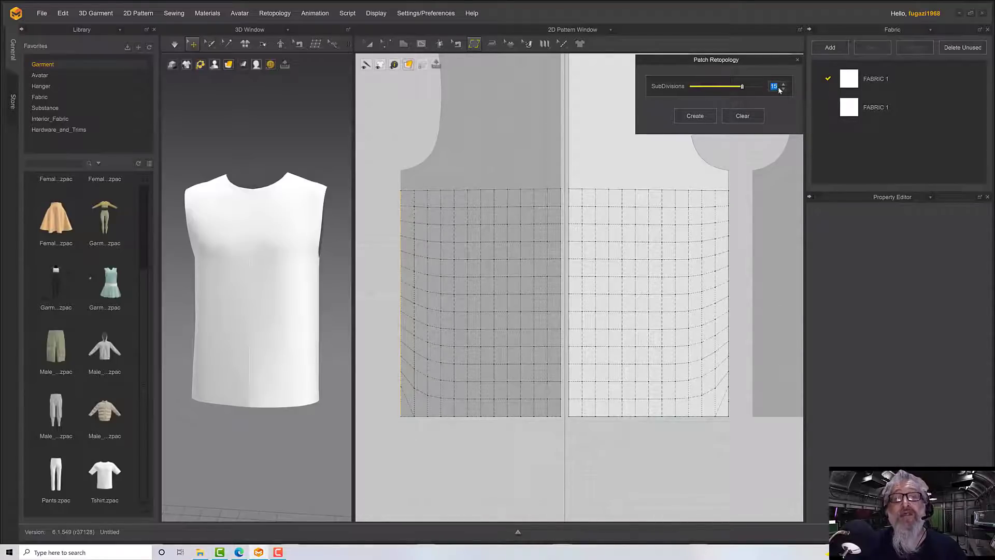
pyautogui.click(561, 200)
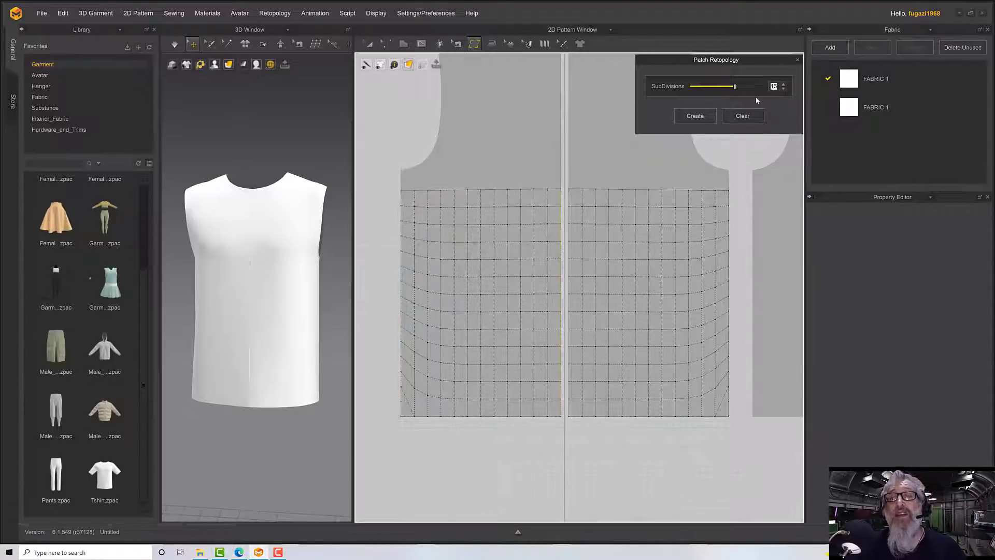
pyautogui.press('5')
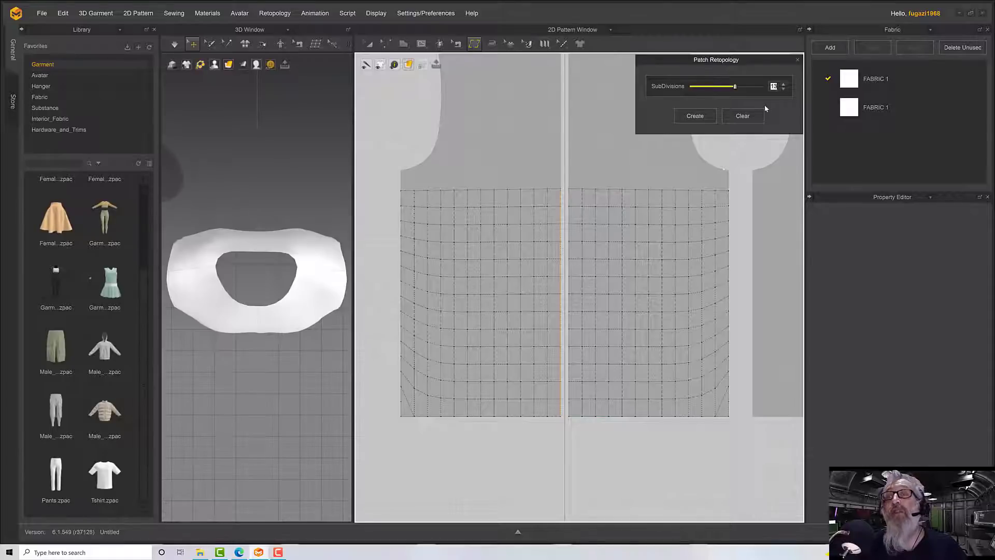
pyautogui.doubleClick(774, 86)
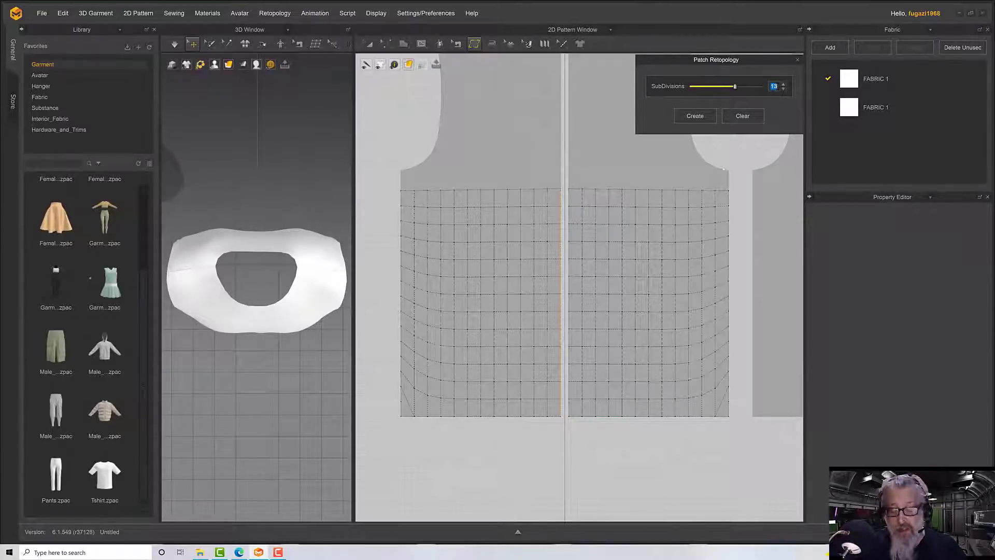
pyautogui.write('15')
pyautogui.press('Return')
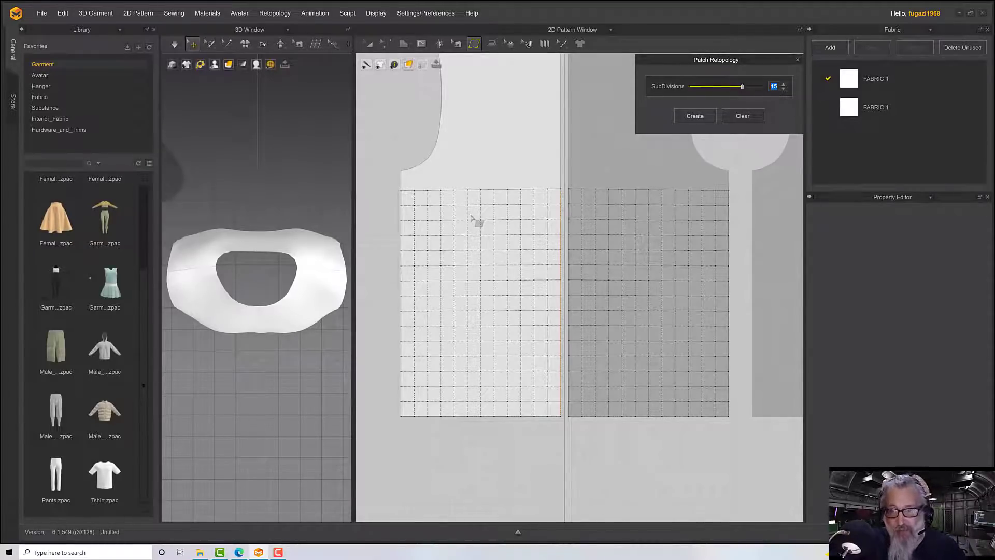
# Step: Create a four-sided Patch Topology patch with 15 subdivisions on the left back pattern piece, covering the area below the armhole
pyautogui.scroll(2, 499, 207)
pyautogui.scroll(-4, 498, 212)
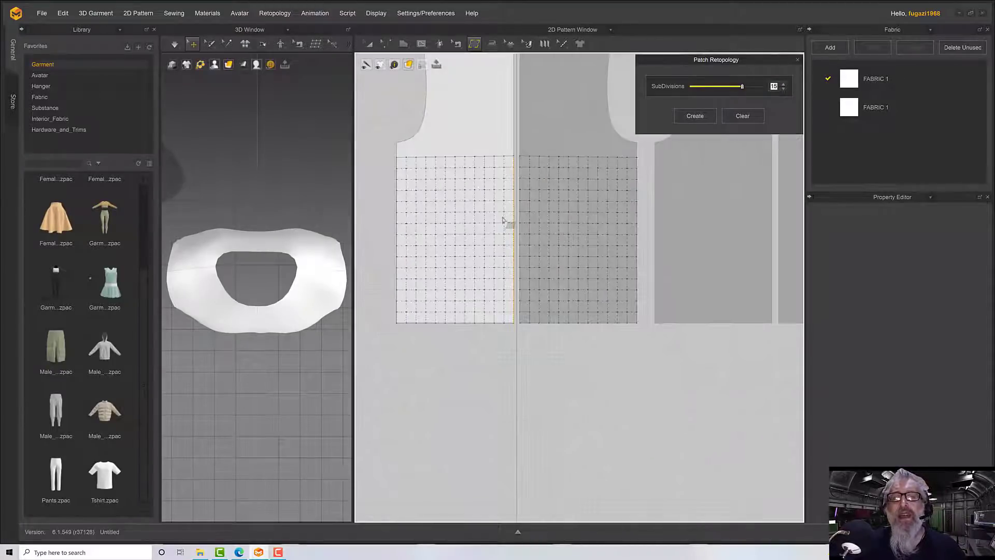
pyautogui.moveTo(503, 218); pyautogui.dragTo(494, 237, button='middle')
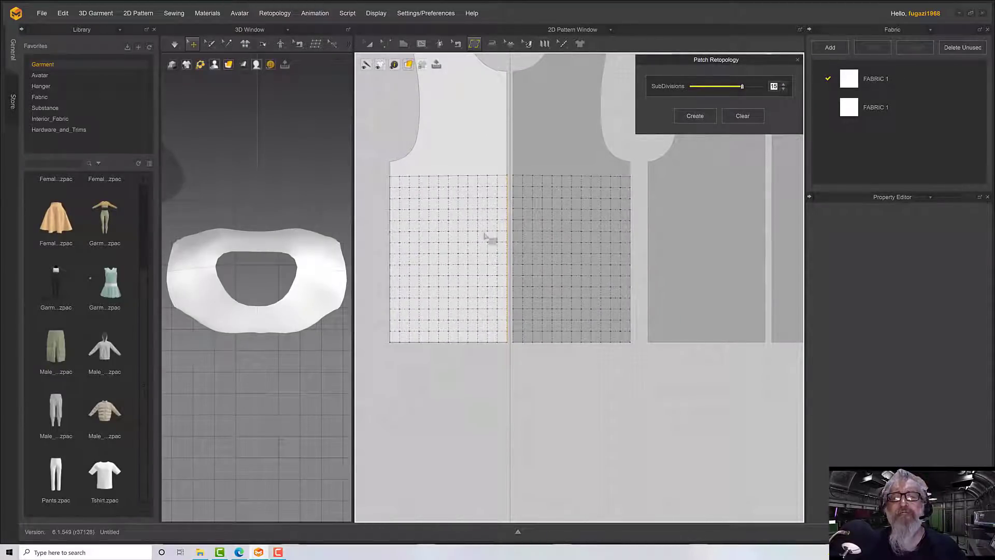
pyautogui.moveTo(435, 190); pyautogui.dragTo(473, 233, button='middle')
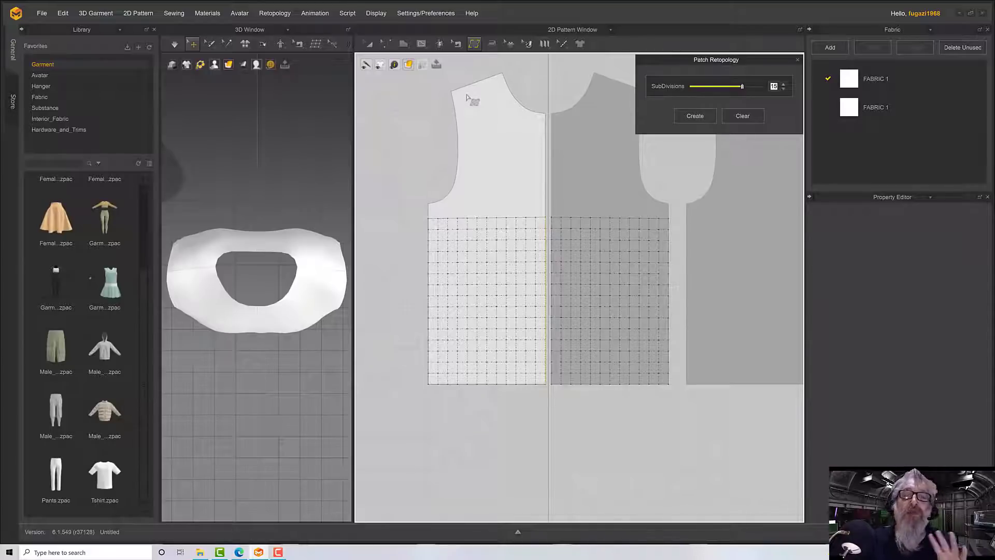
pyautogui.moveTo(502, 153); pyautogui.dragTo(445, 146, button='right')
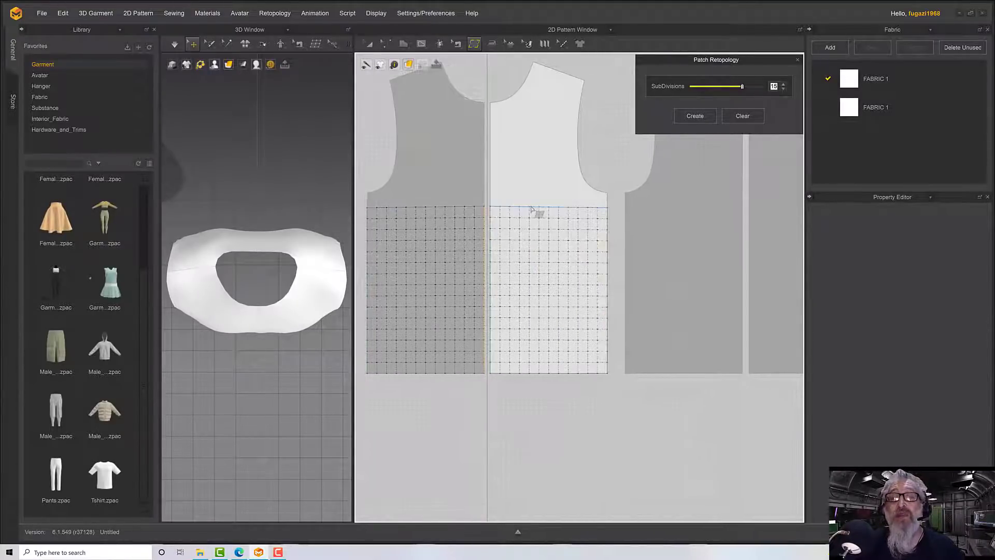
pyautogui.scroll(-1, 532, 208)
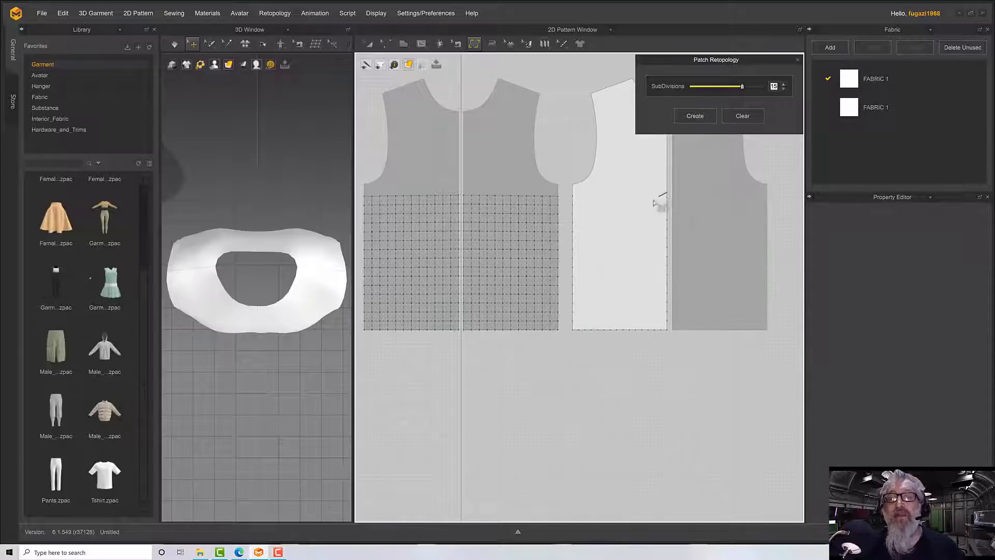
pyautogui.click(571, 199)
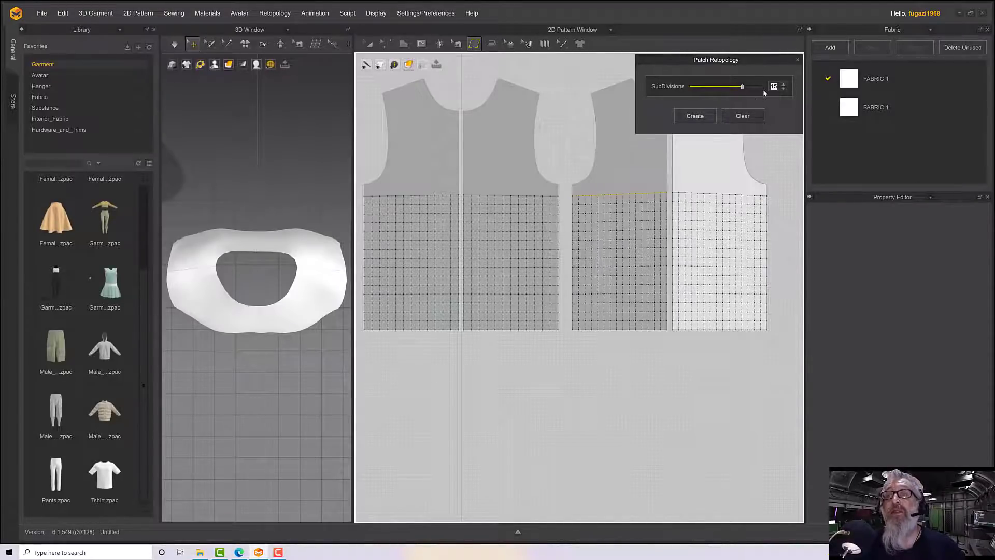
# Step: Set the subdivisions of the left back patch's upper and lower edges to 12 each
pyautogui.press('2')
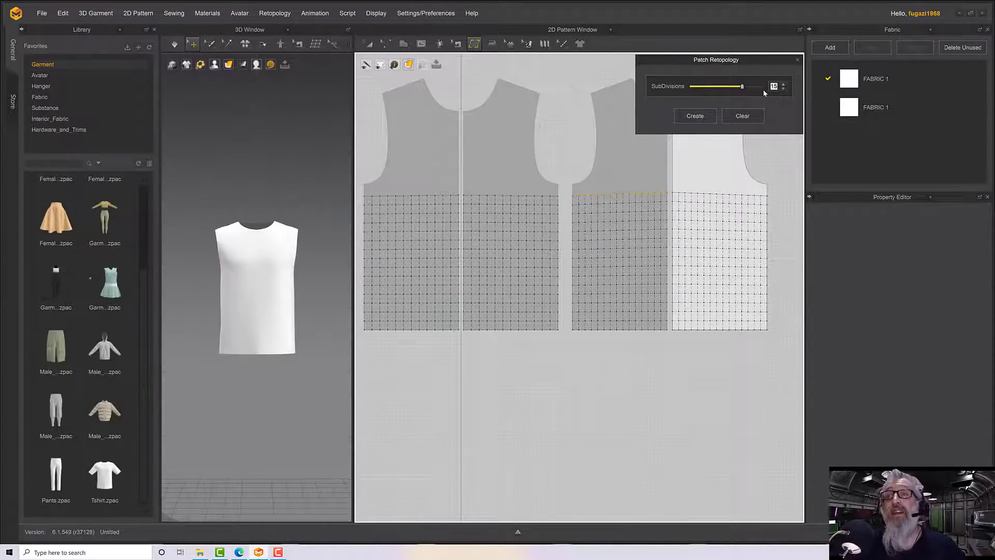
pyautogui.doubleClick(774, 86)
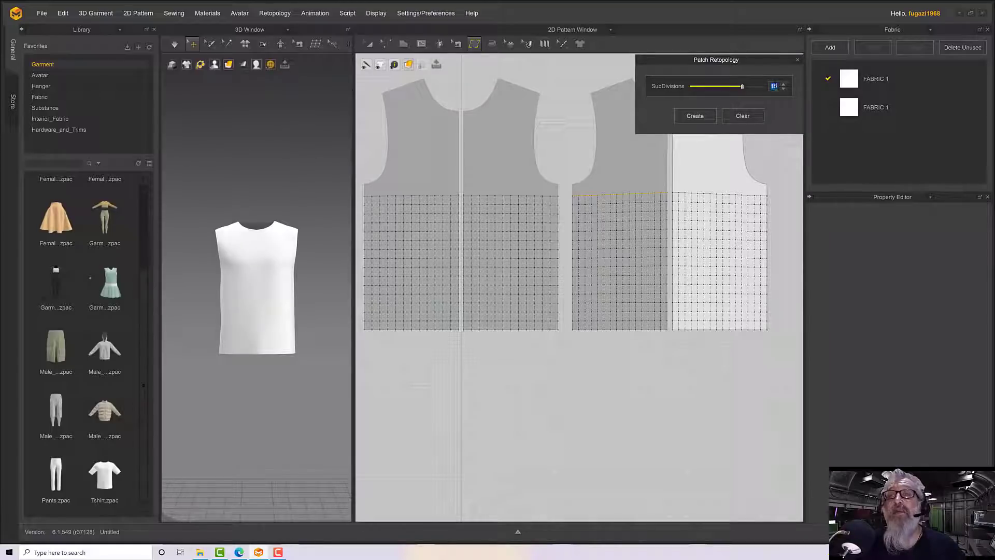
pyautogui.write('12')
pyautogui.press('Return')
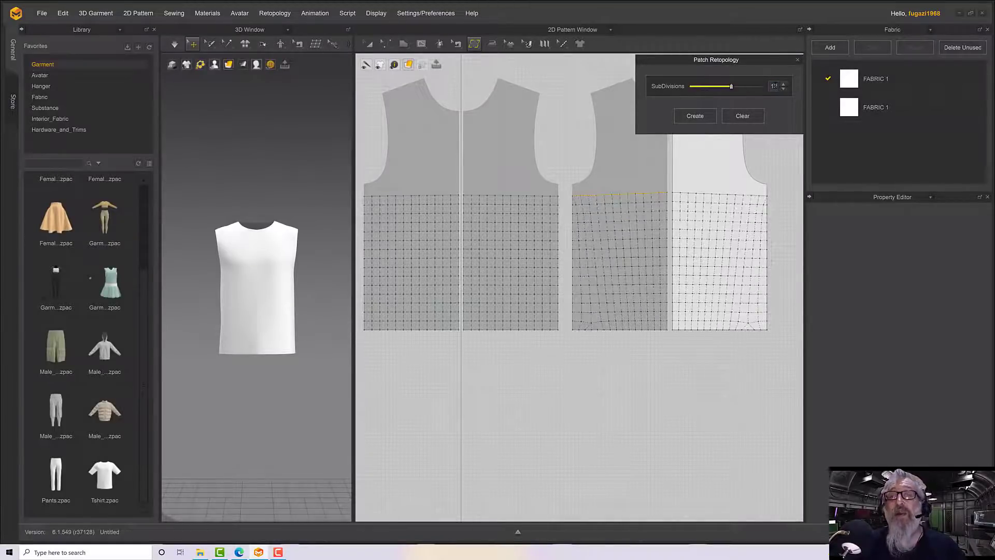
pyautogui.click(662, 296)
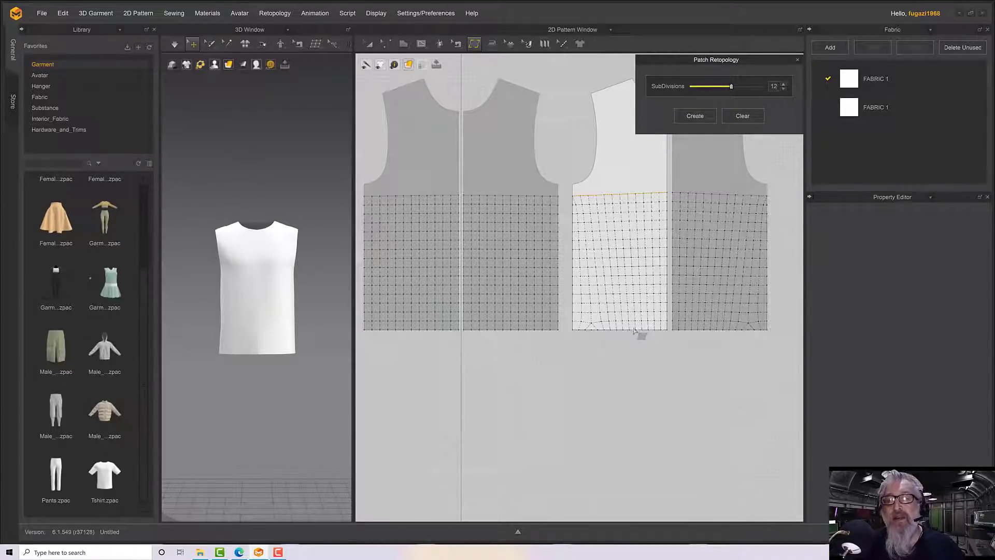
pyautogui.click(725, 157)
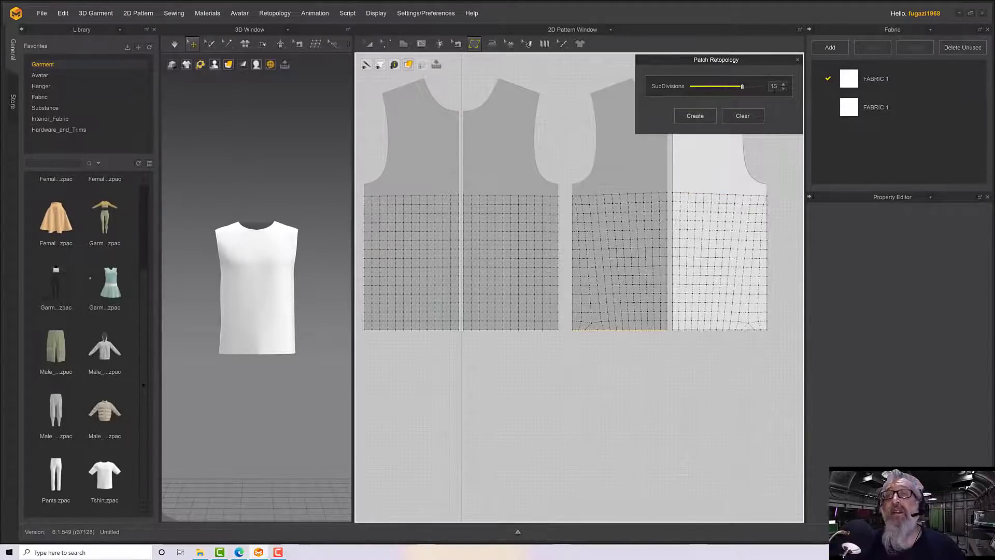
pyautogui.doubleClick(774, 86)
pyautogui.write('12')
pyautogui.press('Return')
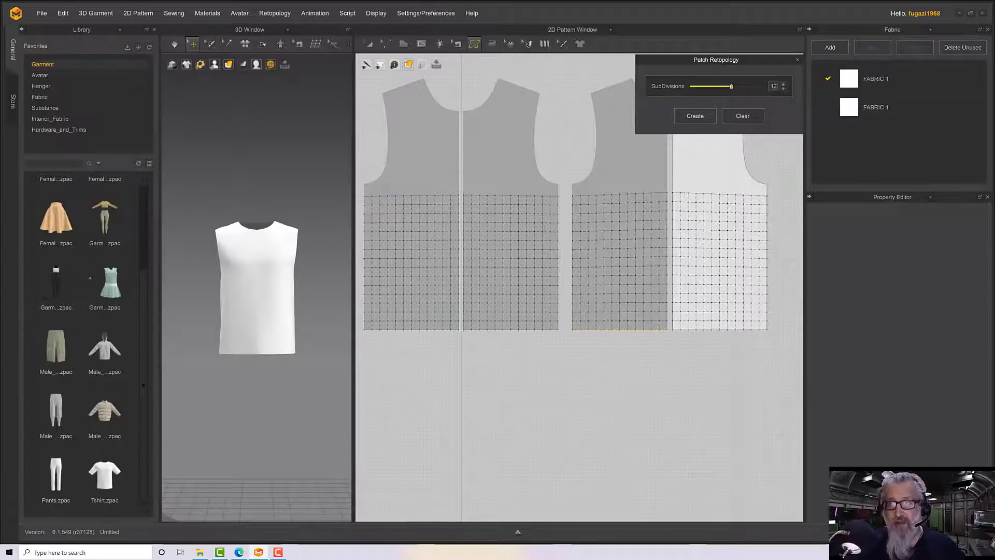
pyautogui.click(629, 191)
pyautogui.click(369, 259)
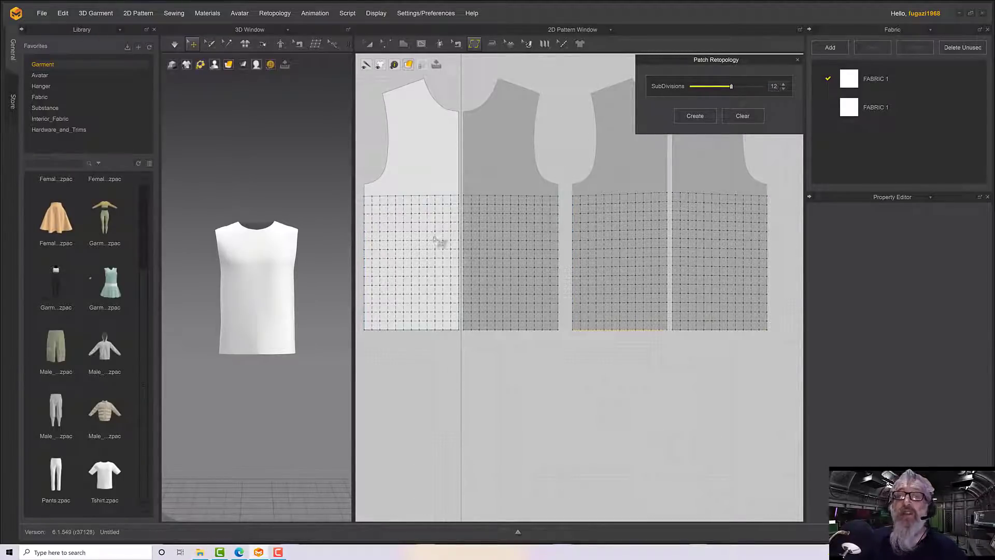
# Step: Create a four-sided patch with 12 subdivisions and a slanted upper edge on the chest area of the left front piece
pyautogui.moveTo(450, 207); pyautogui.dragTo(496, 220, button='middle')
pyautogui.scroll(-3, 505, 220)
pyautogui.scroll(4, 506, 224)
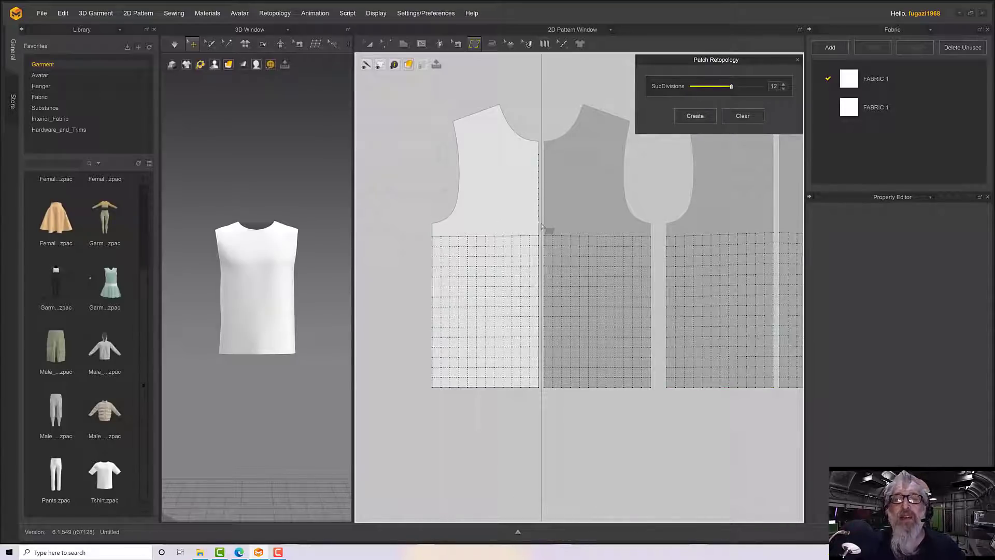
pyautogui.click(539, 229)
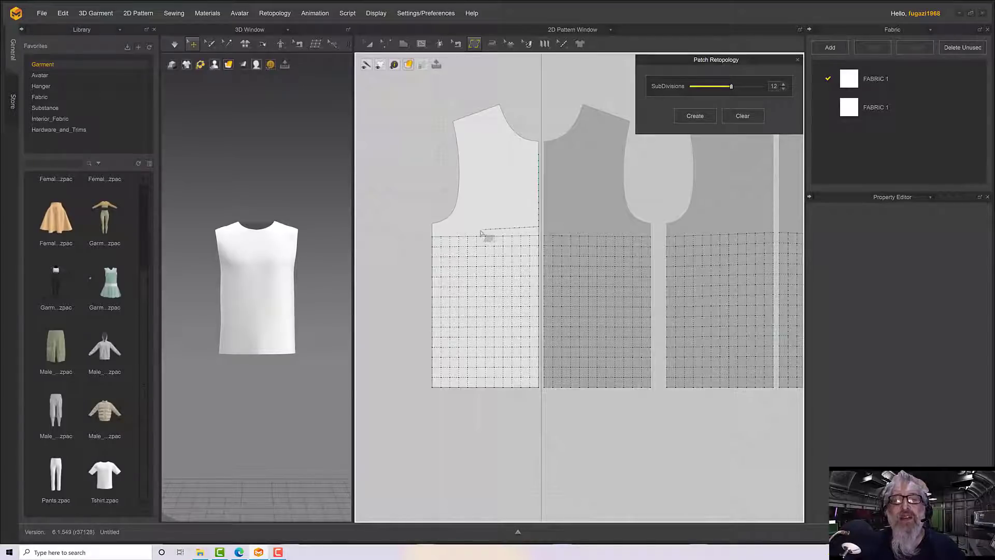
pyautogui.click(468, 227)
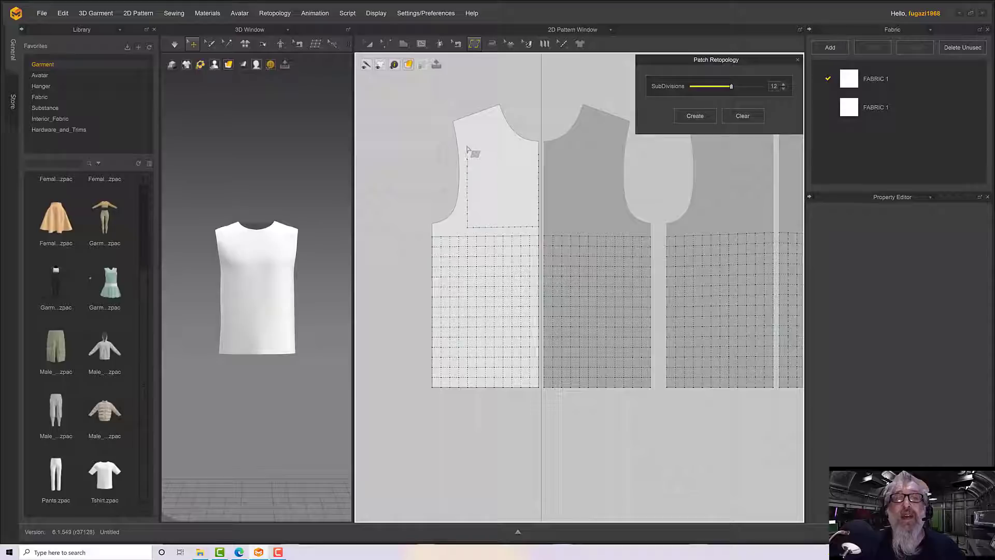
pyautogui.click(468, 145)
pyautogui.click(540, 155)
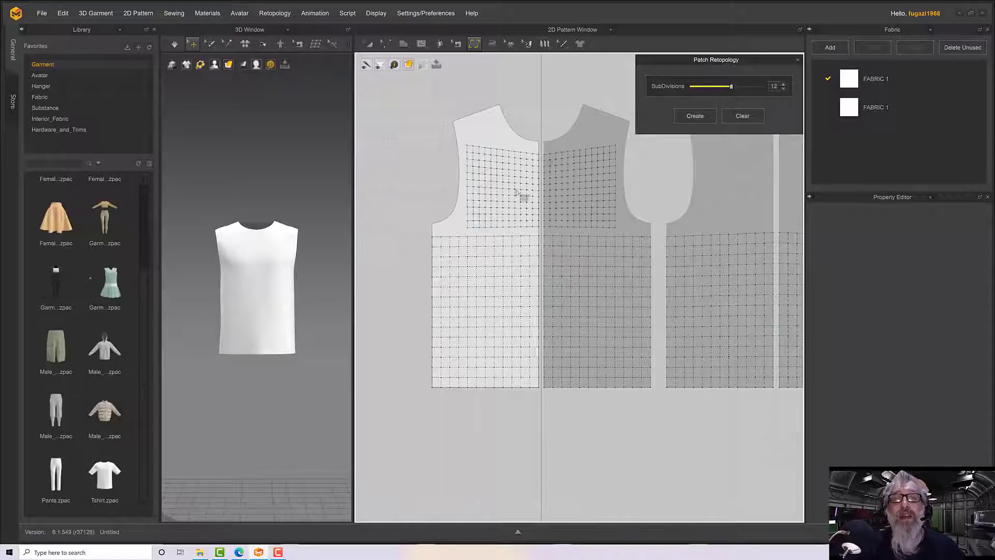
# Step: Delete the slanted patch from the chest area of the left front piece
pyautogui.scroll(-2, 475, 193)
pyautogui.scroll(3, 477, 195)
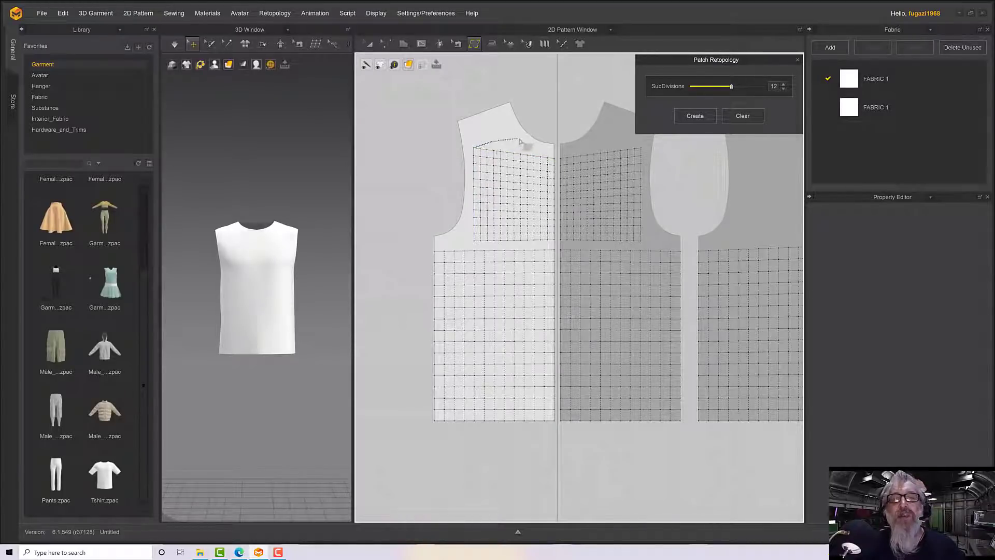
pyautogui.press('Delete')
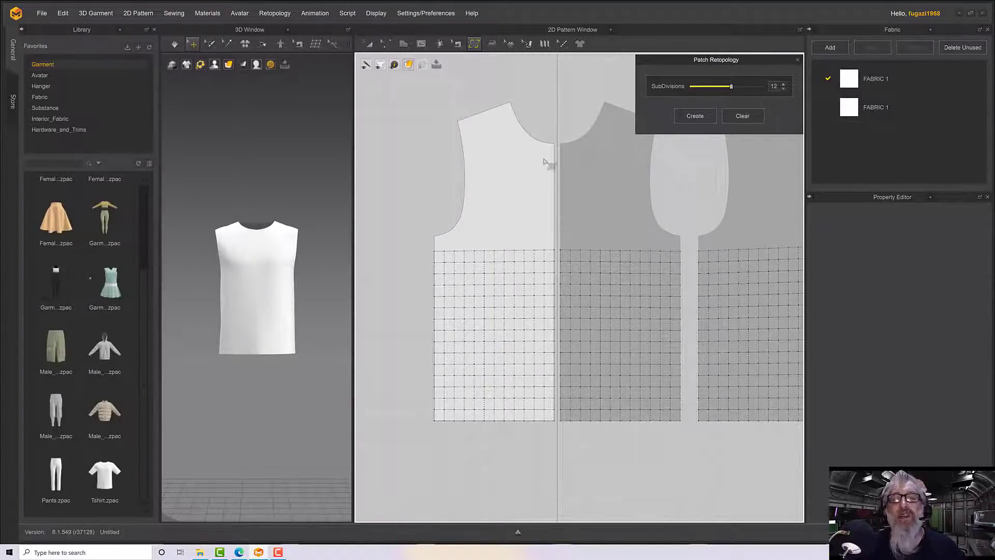
# Step: Create a near-rectangular four-sided patch with 12 subdivisions on the chest area of the left front piece, along the centre edge
pyautogui.click(553, 156)
pyautogui.click(478, 156)
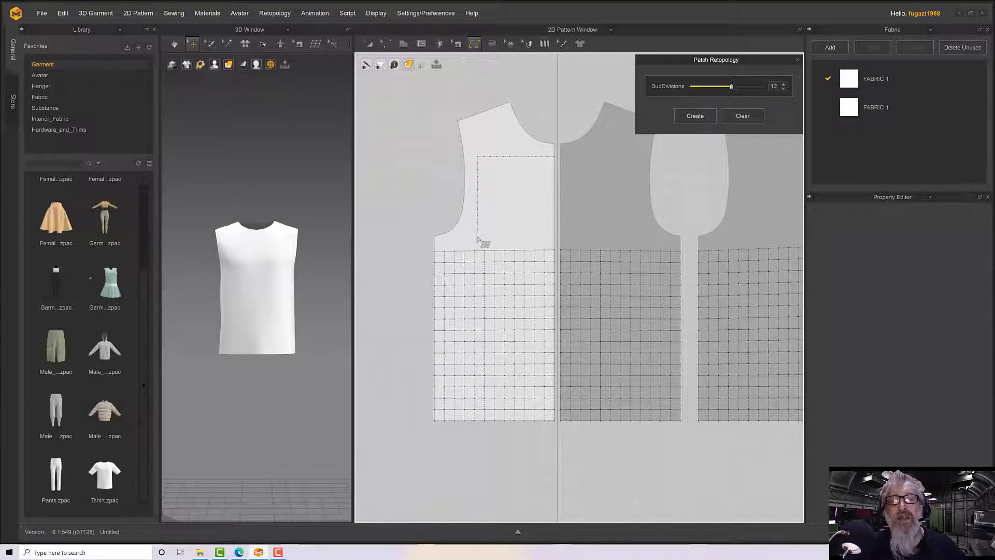
pyautogui.click(476, 237)
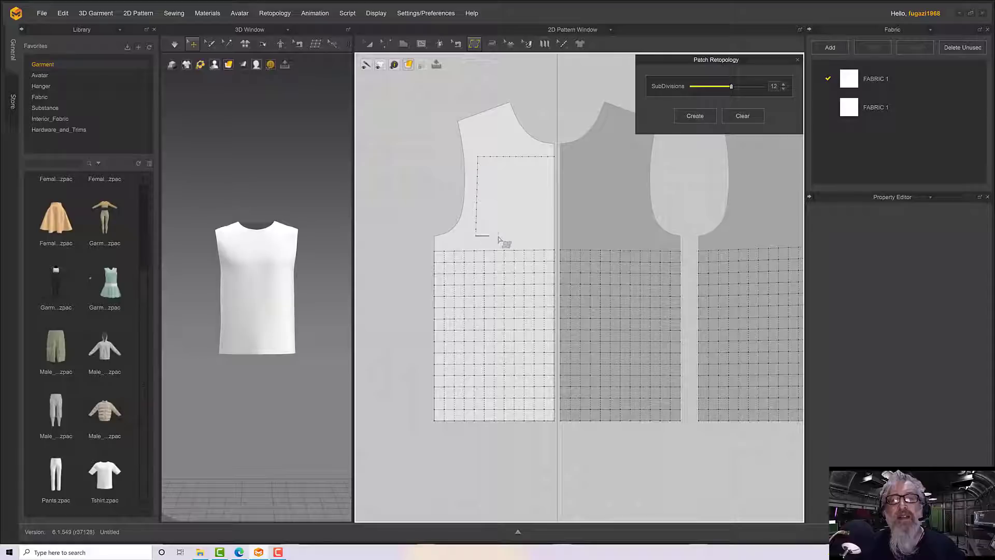
pyautogui.click(556, 237)
pyautogui.click(558, 162)
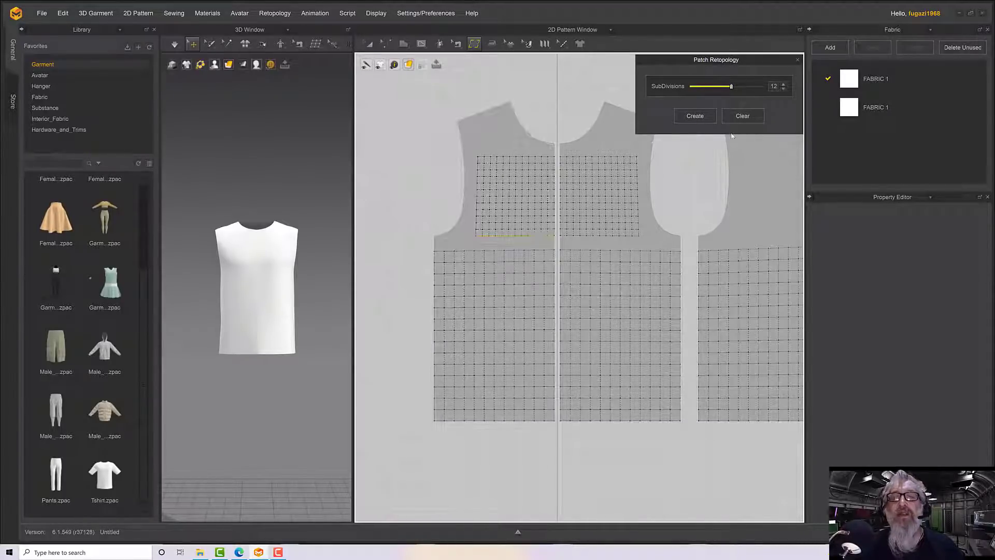
# Step: Set the subdivisions of the chest patch's lower and upper edges to 8 each
pyautogui.click(782, 85)
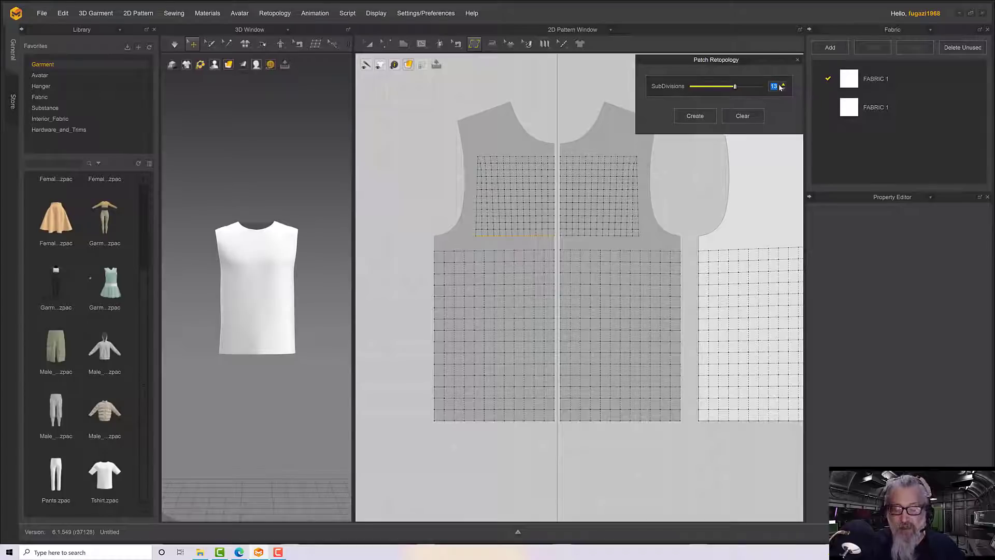
pyautogui.write('8')
pyautogui.press('Return')
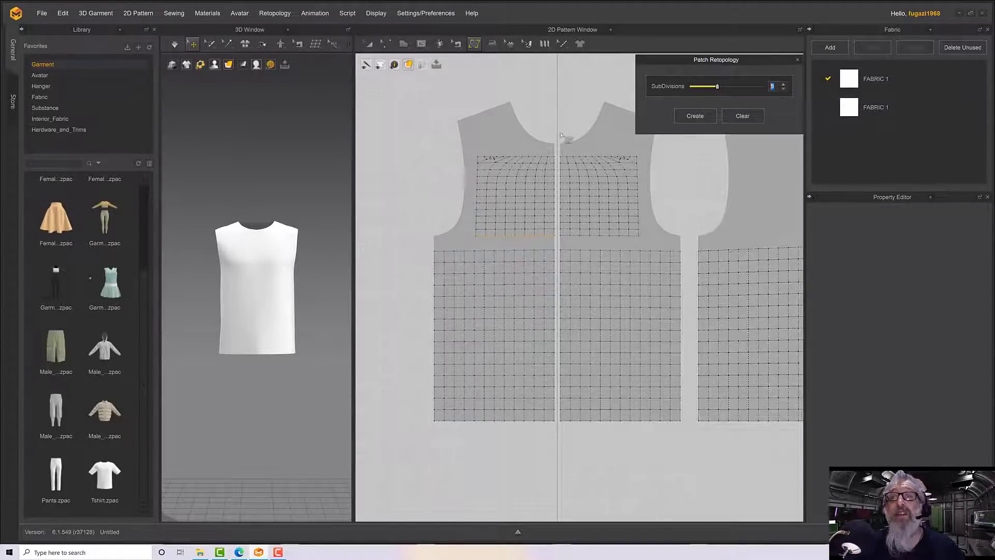
pyautogui.click(533, 157)
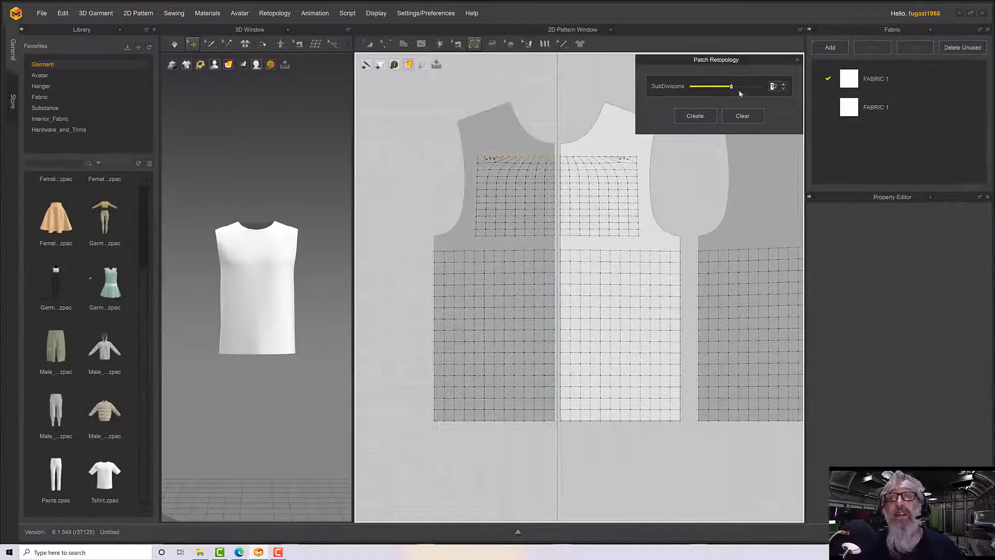
pyautogui.scroll(-4, 770, 86)
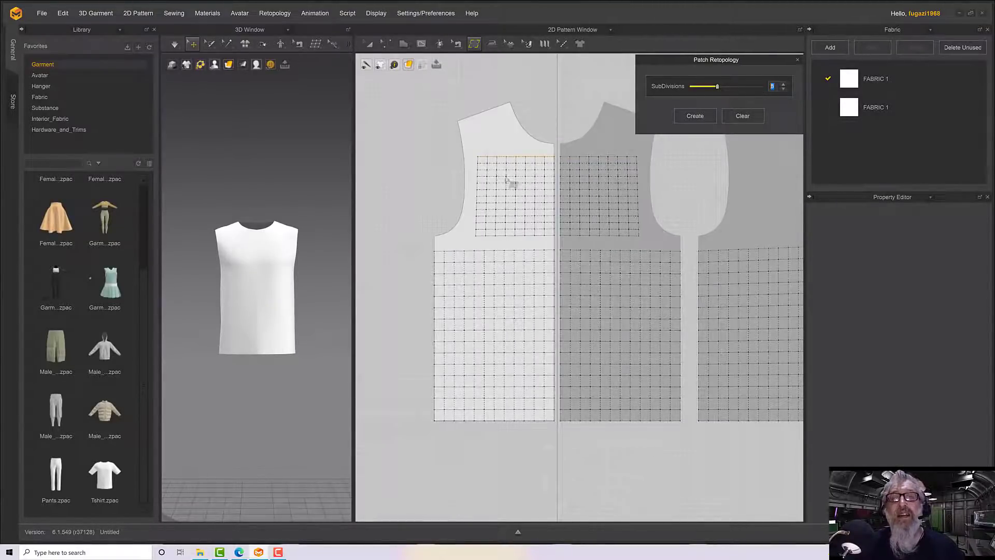
pyautogui.write('12')
# Step: Set the subdivisions of the chest patch's outer side edge and centre edge to 8 each
pyautogui.click(478, 169)
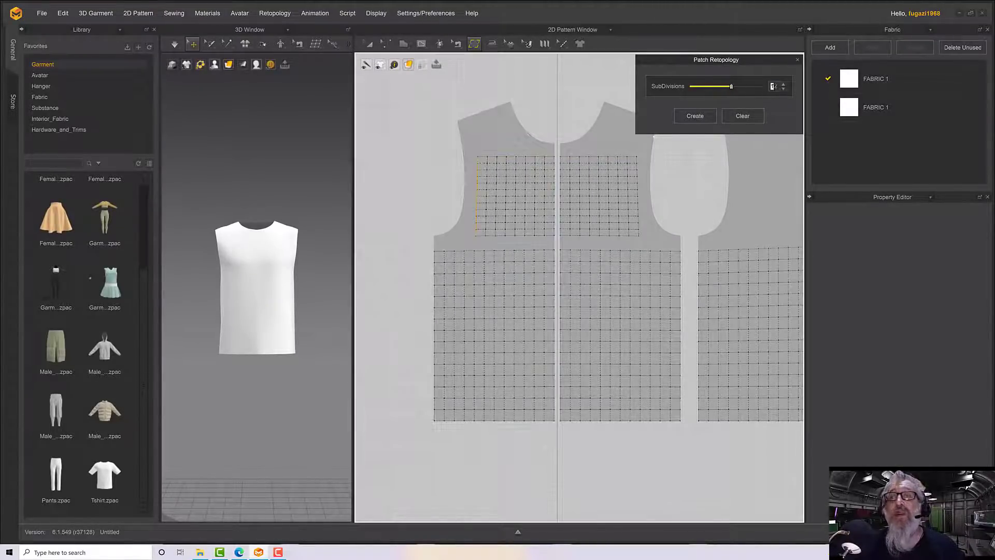
pyautogui.click(775, 86)
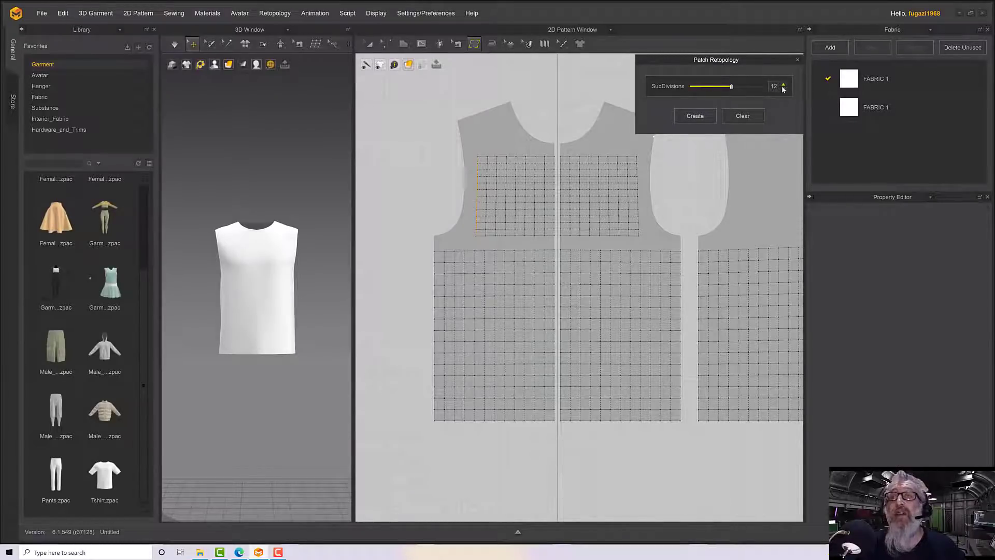
pyautogui.click(782, 86)
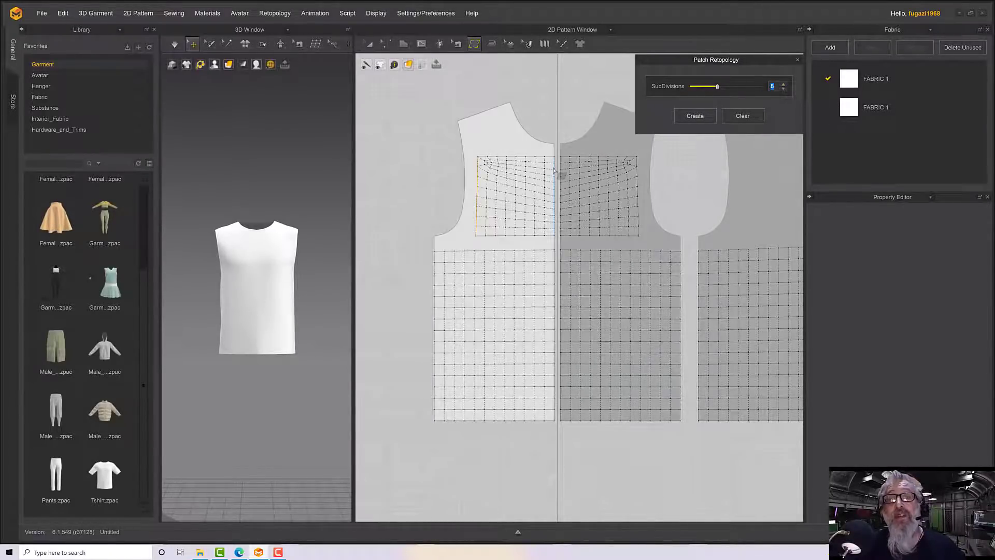
pyautogui.write('12')
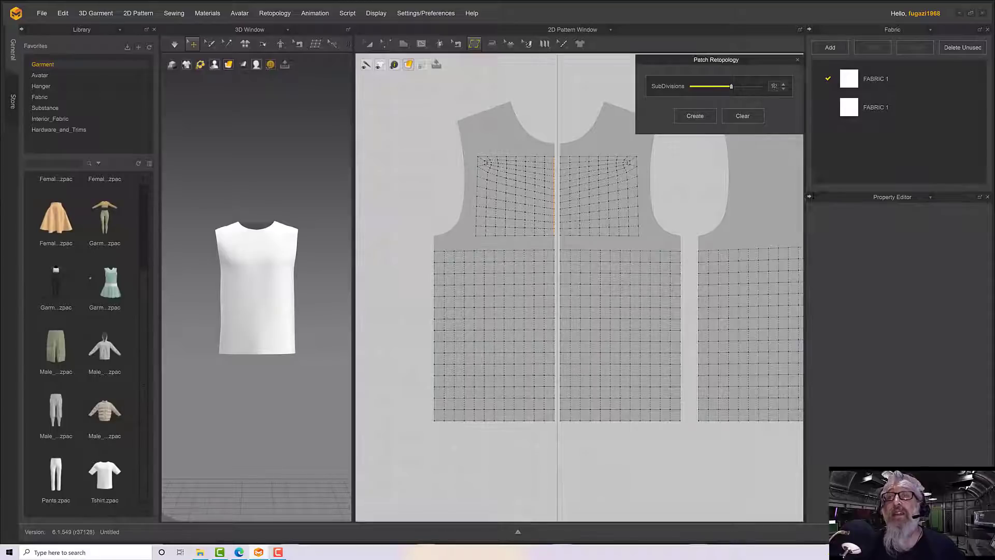
pyautogui.moveTo(777, 86); pyautogui.dragTo(767, 88)
pyautogui.write('8')
pyautogui.press('Return')
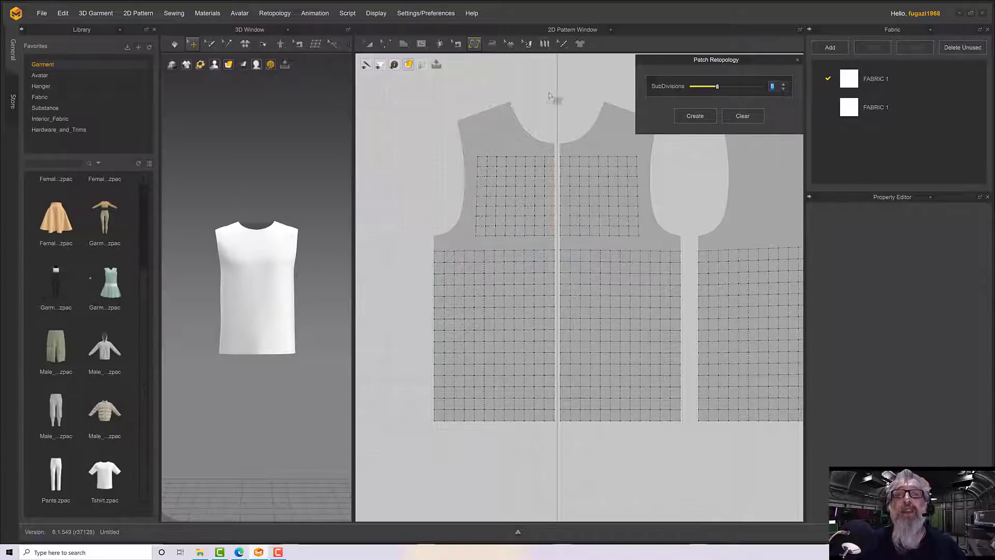
# Step: Create the topology mesh from the prepared patches on the pattern pieces
pyautogui.click(474, 47)
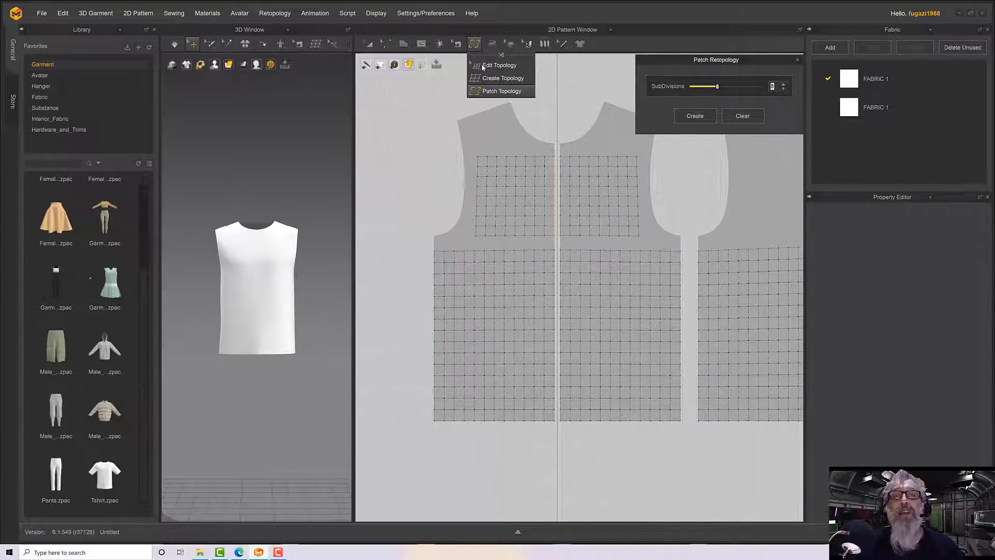
pyautogui.click(482, 65)
pyautogui.click(472, 46)
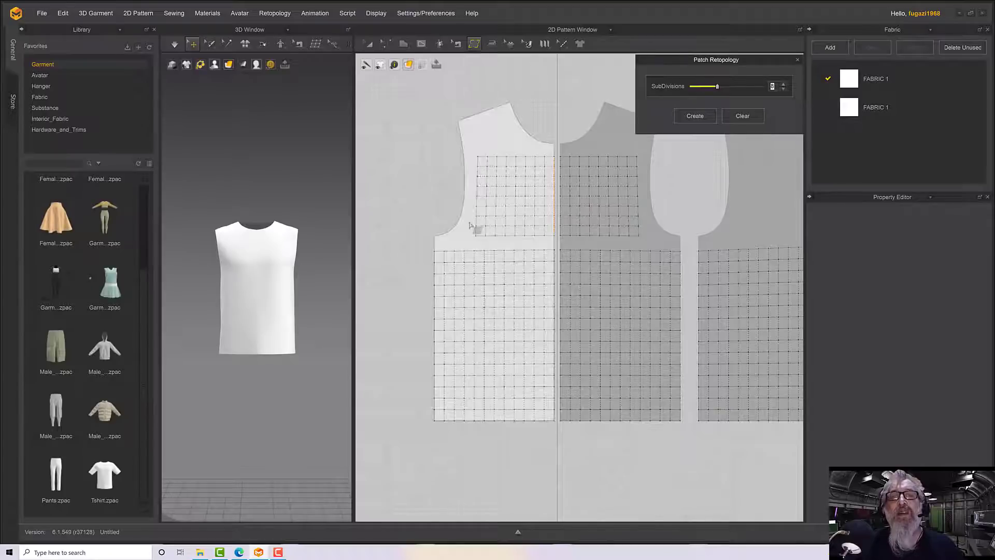
pyautogui.scroll(-2, 541, 248)
pyautogui.scroll(3, 540, 248)
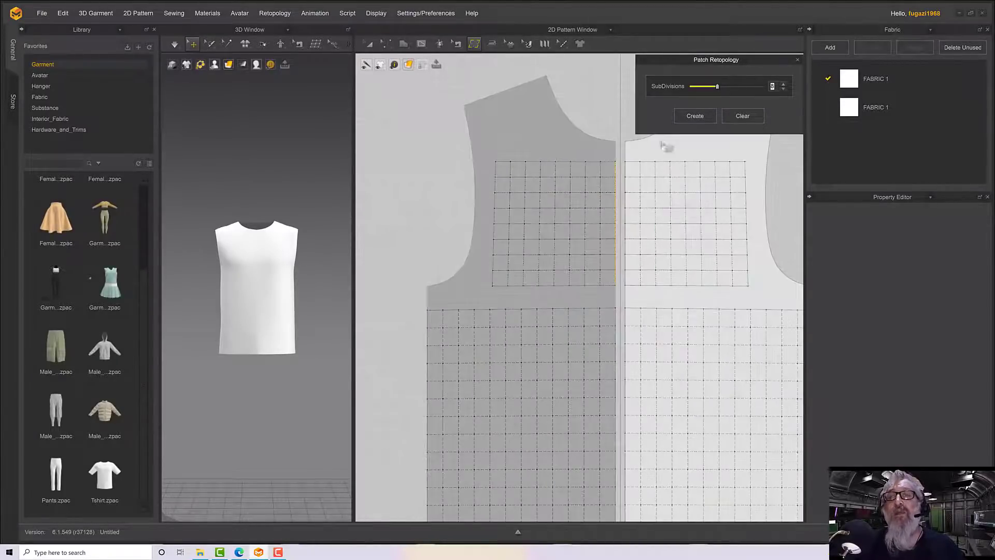
pyautogui.click(702, 121)
pyautogui.moveTo(607, 148); pyautogui.dragTo(576, 83, button='middle')
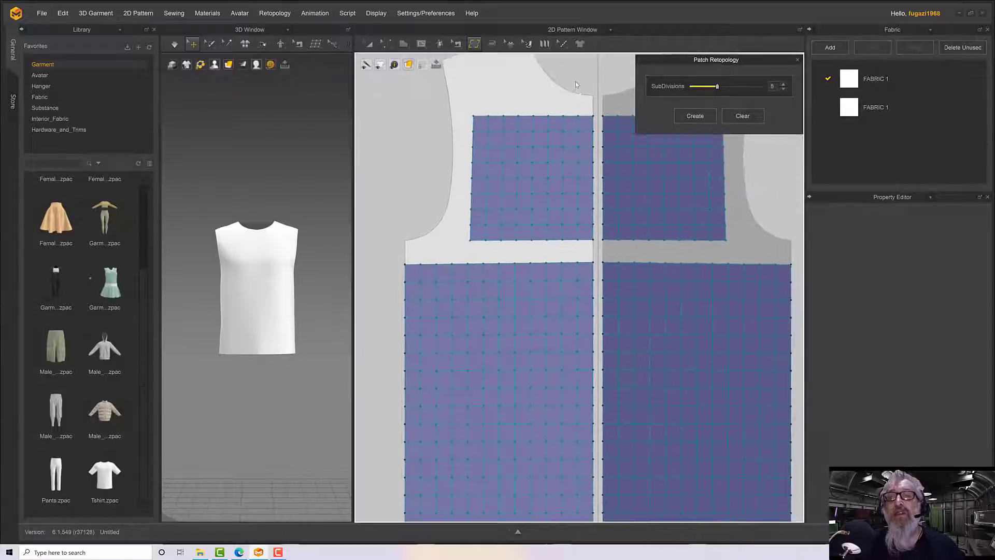
# Step: Try to draw a patch across the gap between the chest and lower meshes at the left front piece's centre edge
pyautogui.scroll(2, 530, 209)
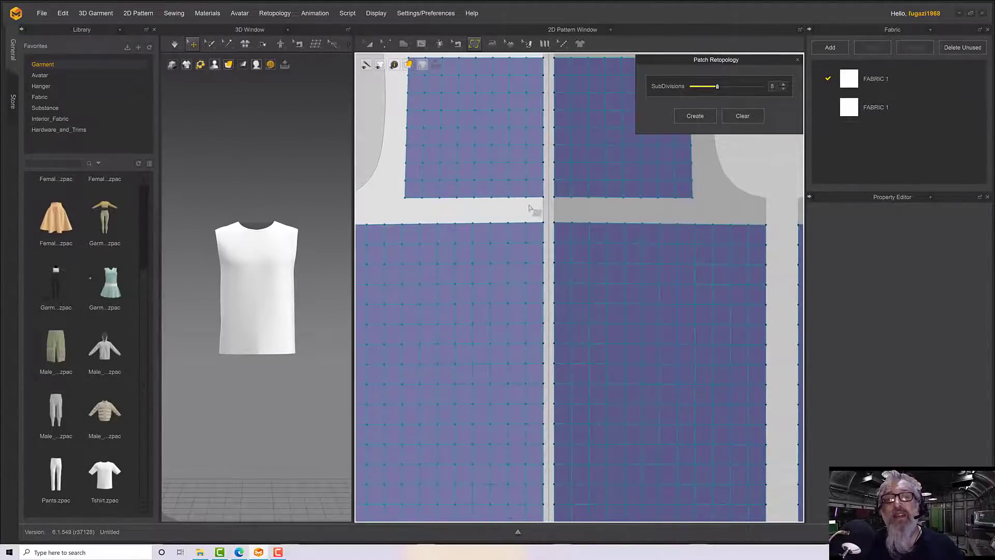
pyautogui.click(526, 224)
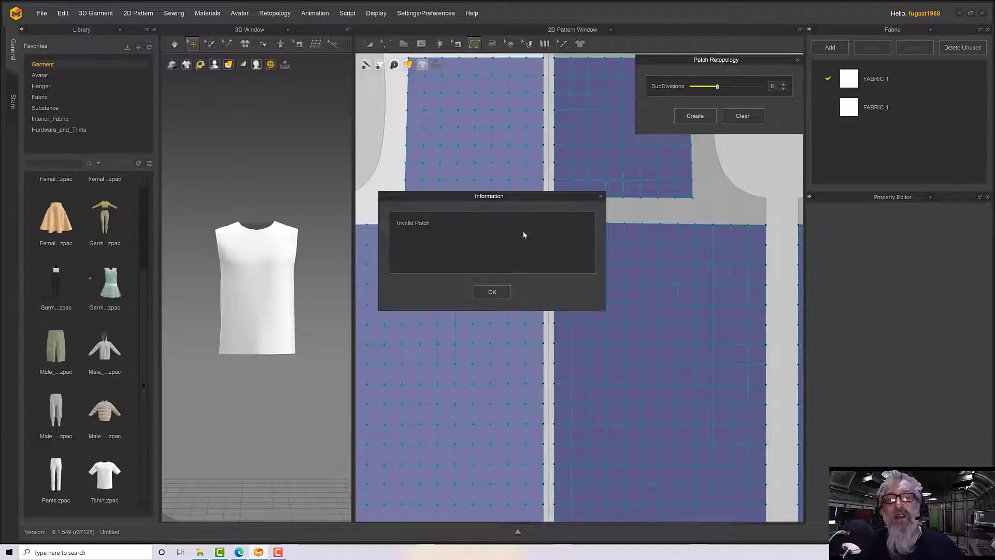
pyautogui.click(492, 291)
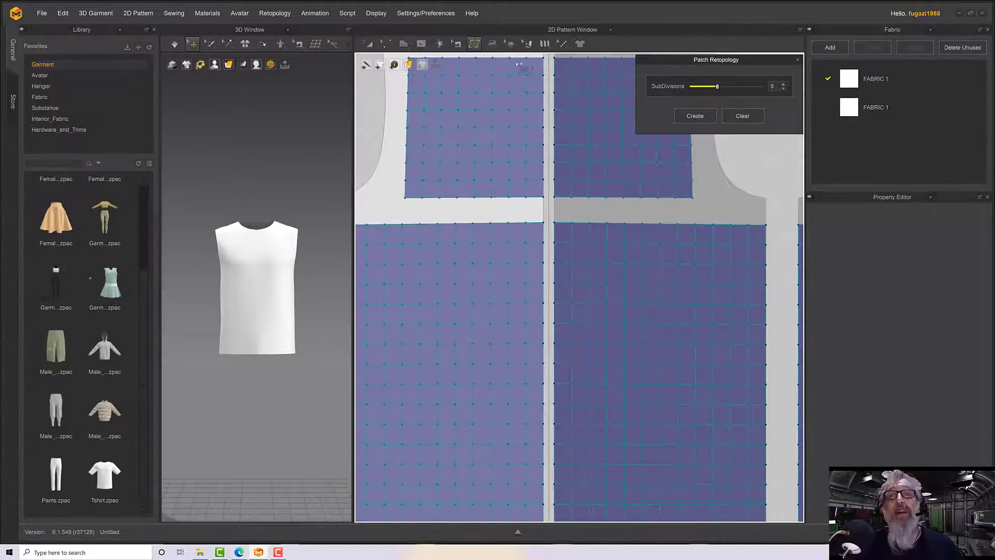
pyautogui.click(475, 43)
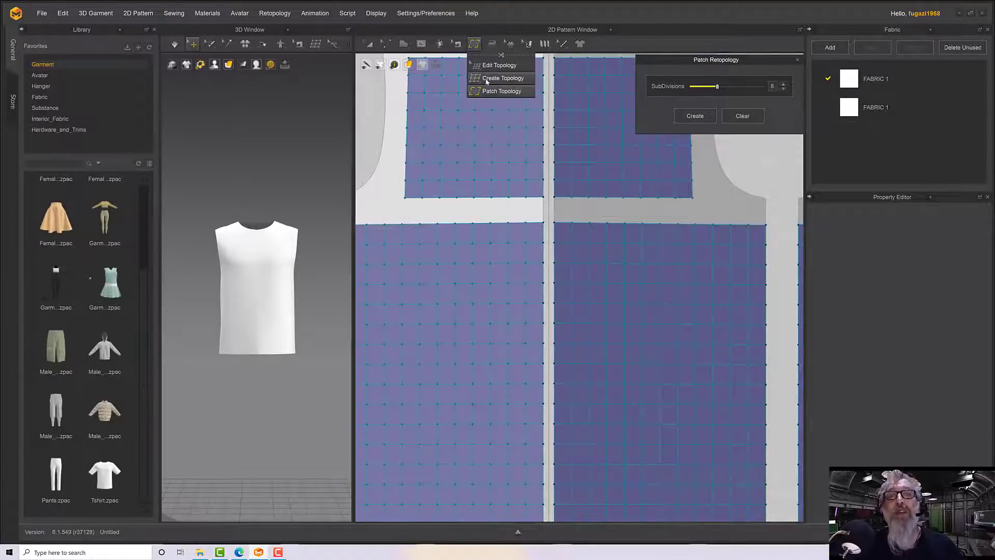
pyautogui.click(486, 82)
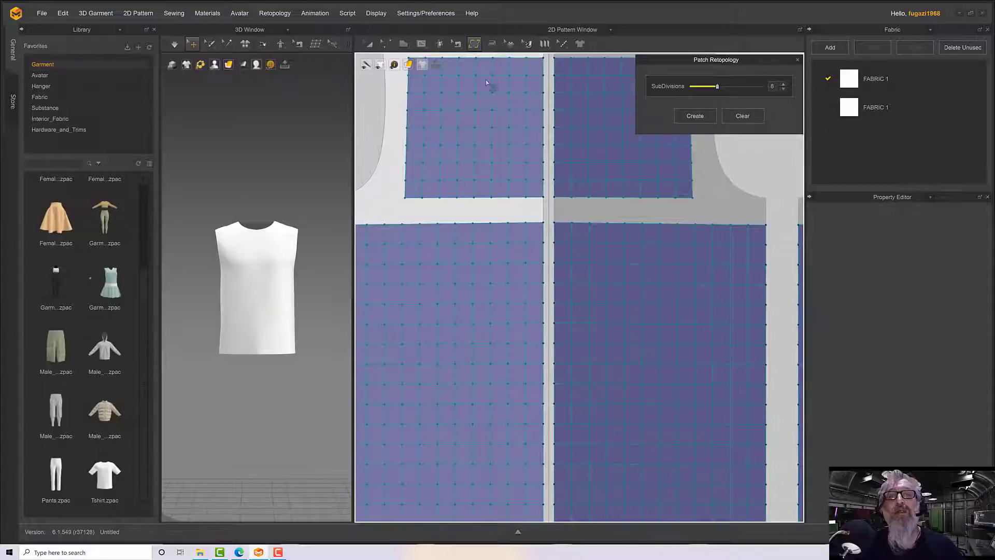
pyautogui.rightClick(493, 128)
pyautogui.click(466, 195)
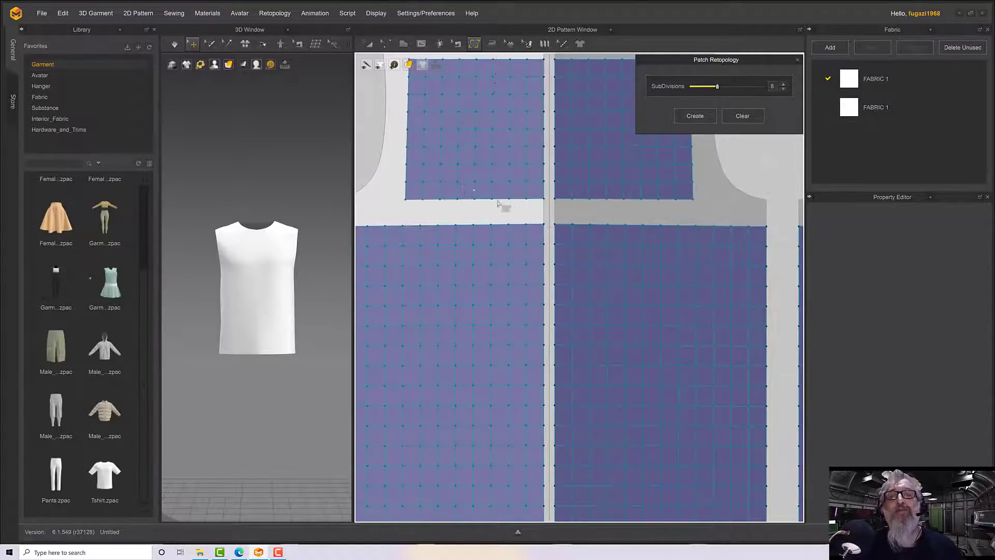
pyautogui.click(544, 200)
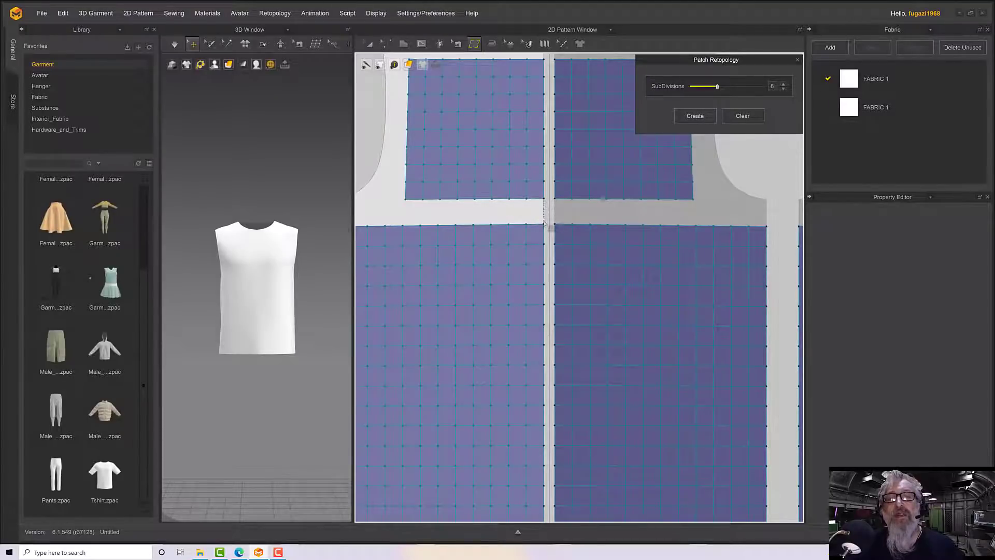
pyautogui.click(543, 226)
pyautogui.click(493, 291)
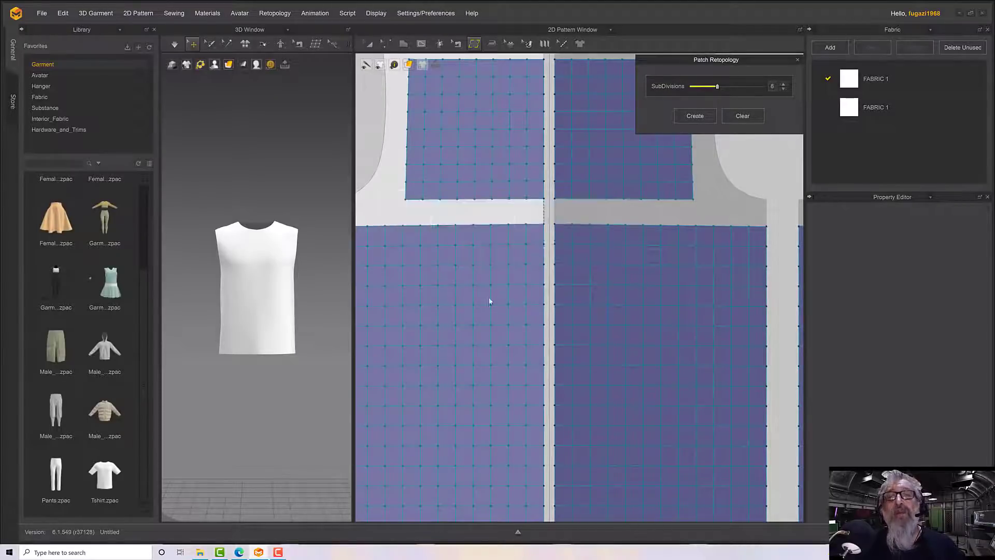
# Step: Close Patch Retopology and use Create Topology to bridge the gap between the chest and lower meshes with a row of quads
pyautogui.click(798, 60)
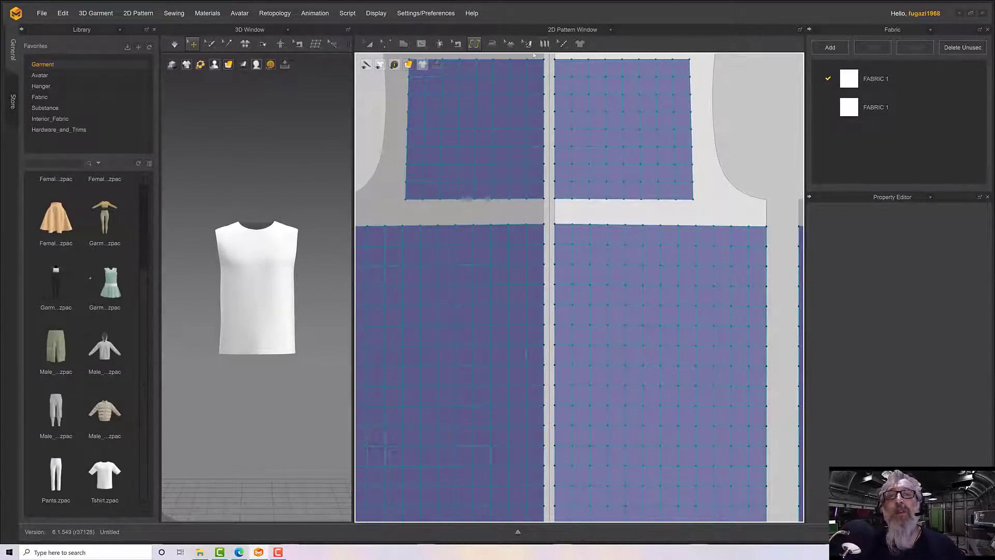
pyautogui.moveTo(474, 44)
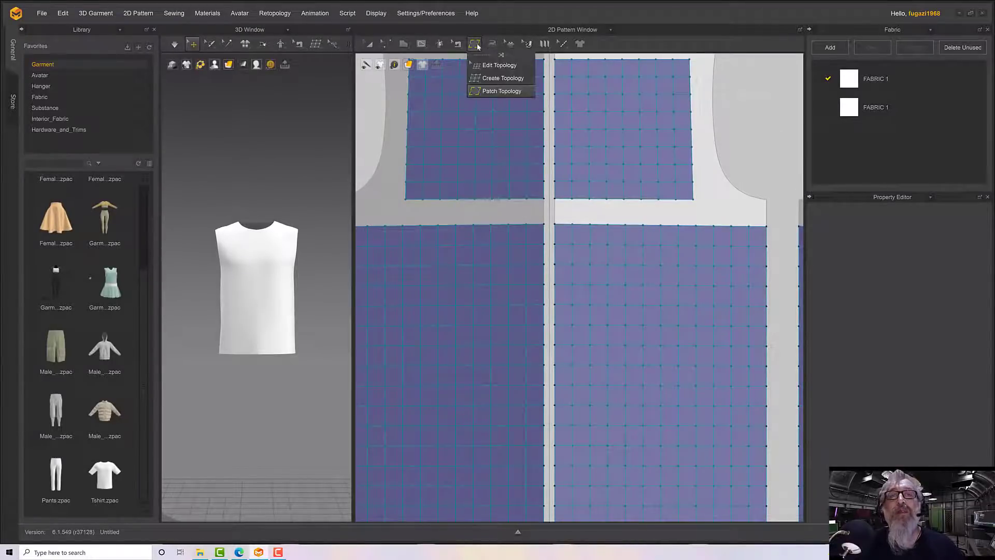
pyautogui.click(485, 78)
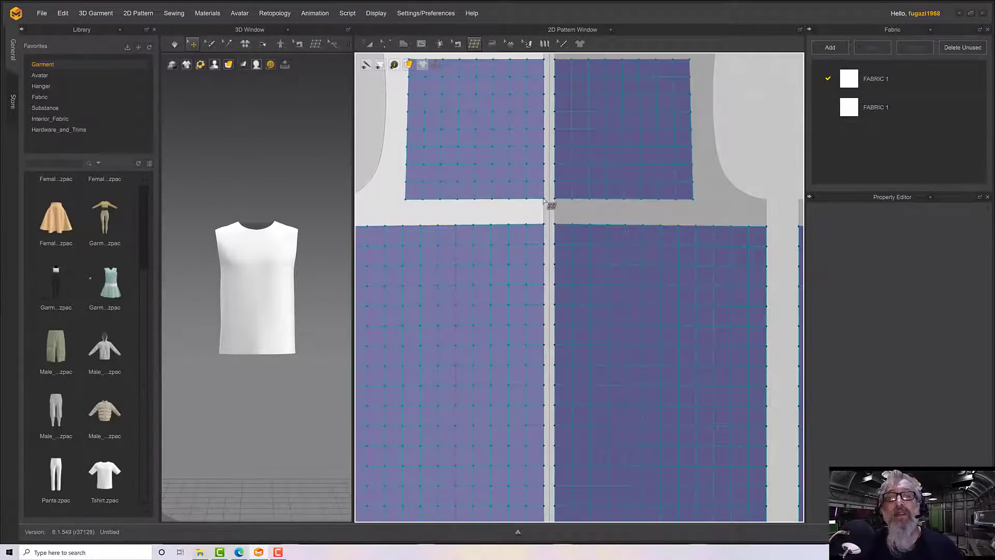
pyautogui.click(527, 225)
pyautogui.click(526, 199)
pyautogui.click(509, 199)
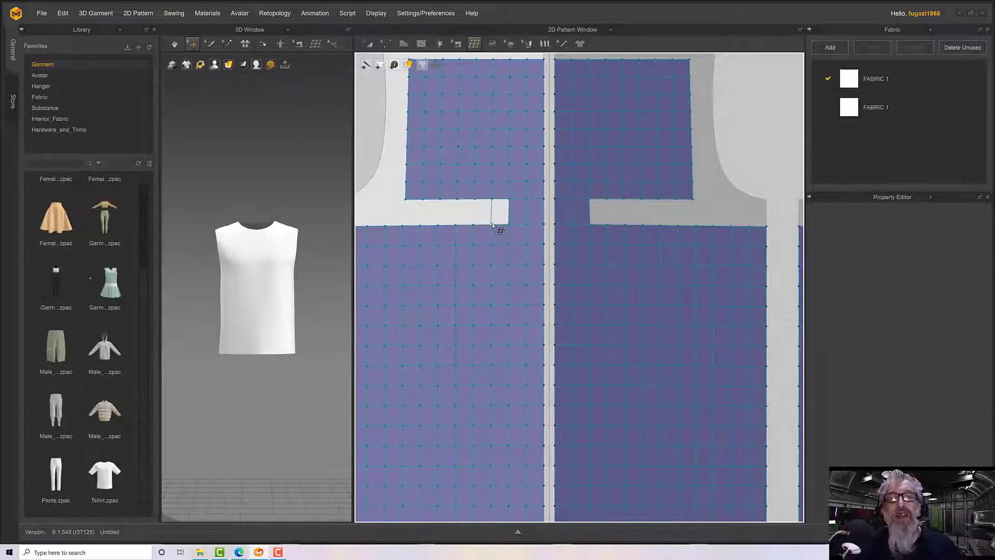
pyautogui.click(474, 201)
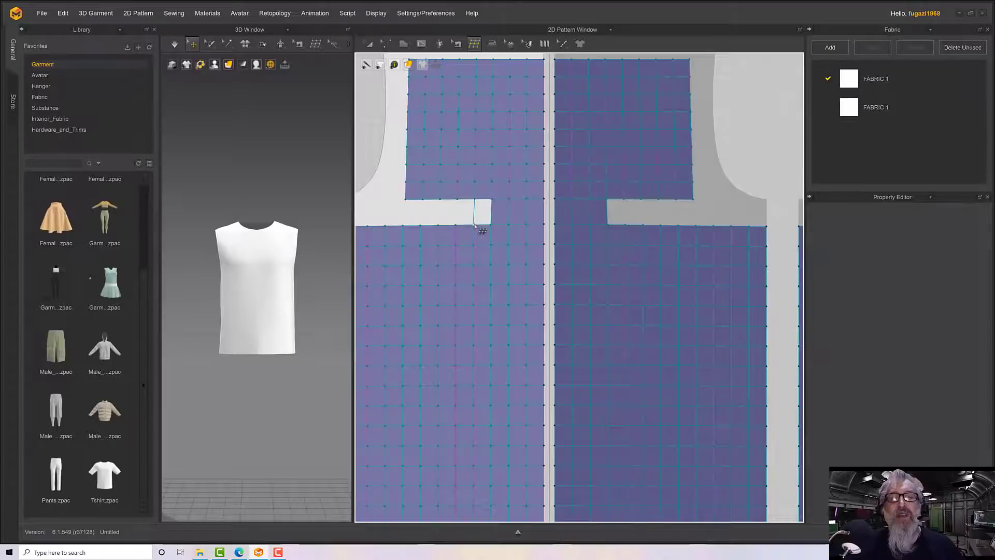
pyautogui.click(474, 225)
pyautogui.moveTo(470, 212); pyautogui.dragTo(543, 197, button='middle')
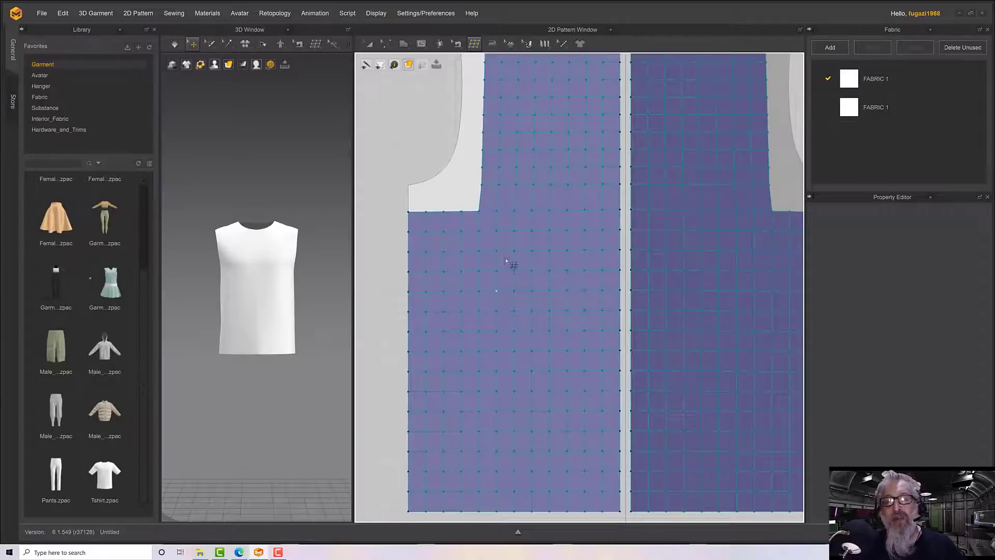
# Step: Draw two adjoining quads from the chest mesh's upper edge to the left front neckline, starting at the centre edge
pyautogui.moveTo(481, 220); pyautogui.dragTo(511, 283, button='middle')
pyautogui.moveTo(570, 105); pyautogui.dragTo(479, 197, button='middle')
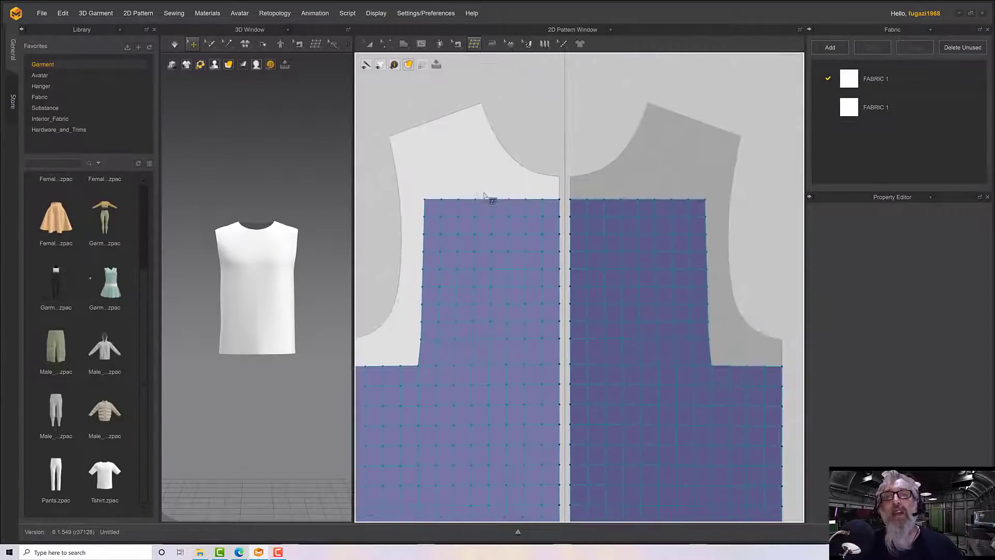
pyautogui.click(543, 199)
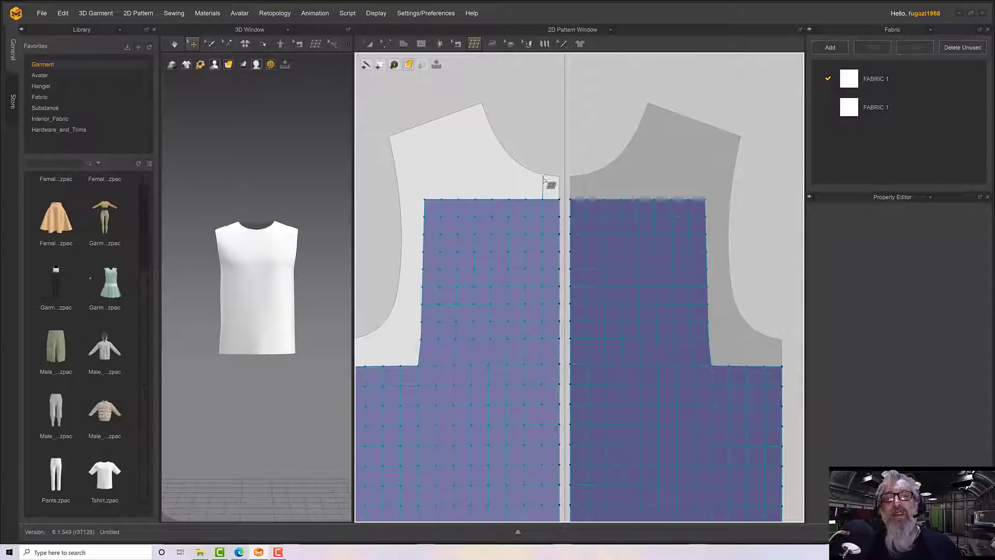
pyautogui.click(542, 174)
pyautogui.click(559, 177)
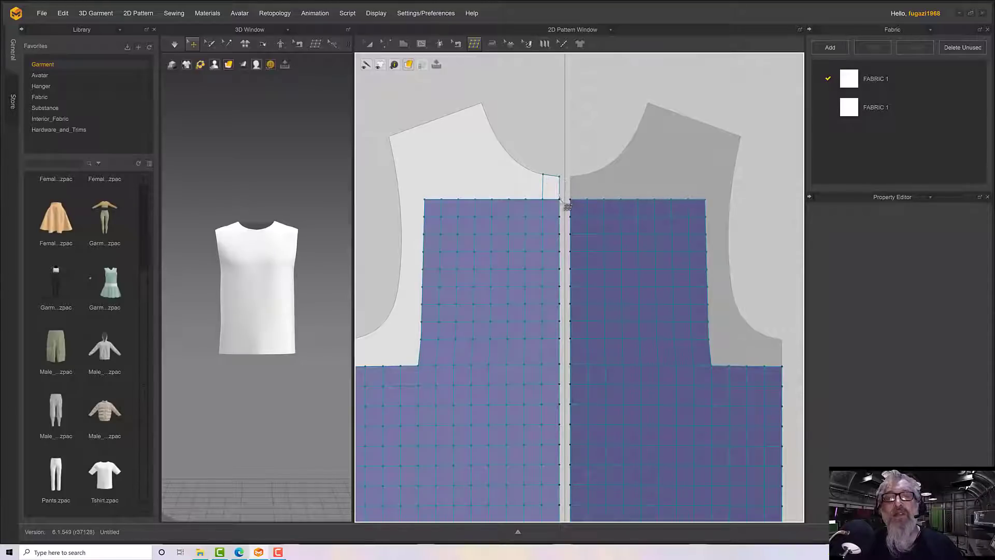
pyautogui.click(560, 198)
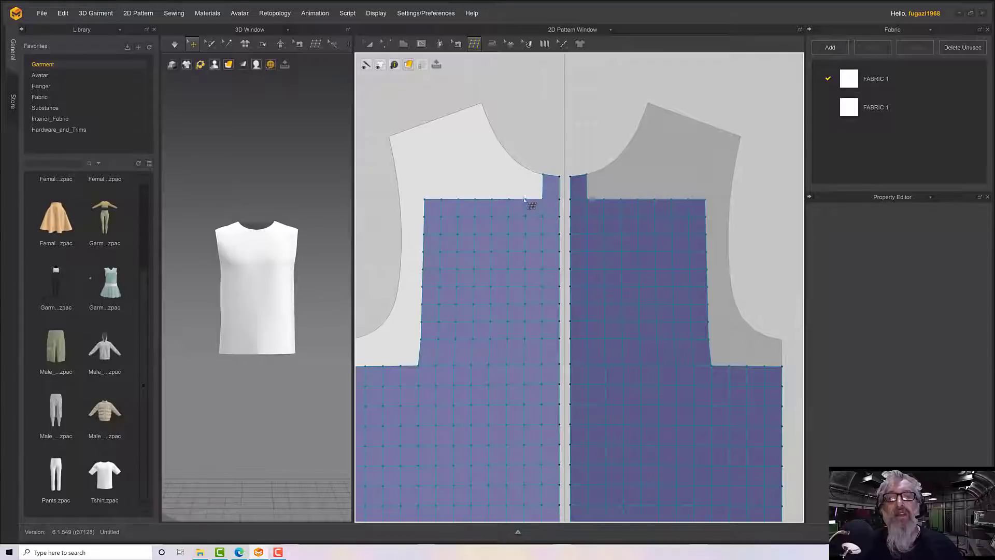
pyautogui.click(525, 199)
pyautogui.click(525, 167)
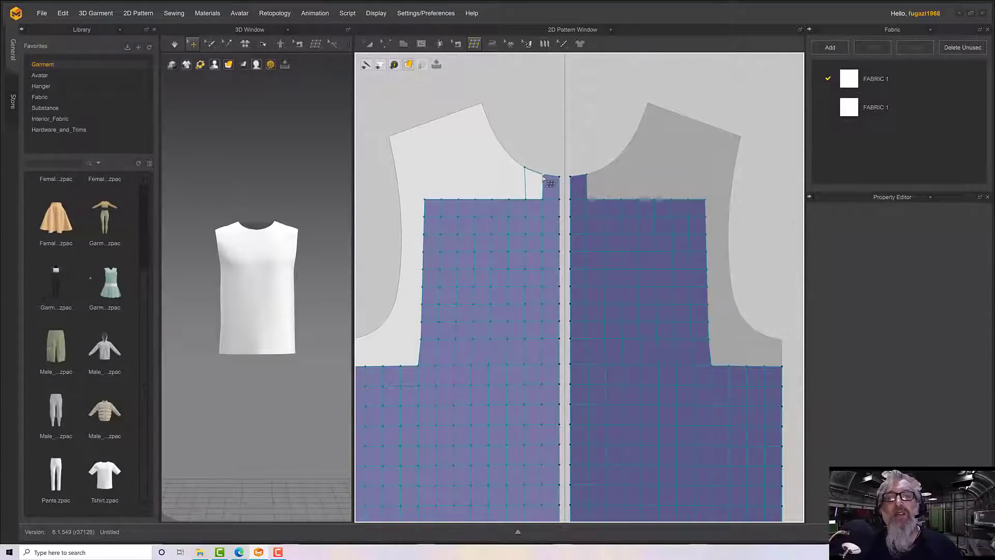
pyautogui.click(543, 175)
pyautogui.click(525, 199)
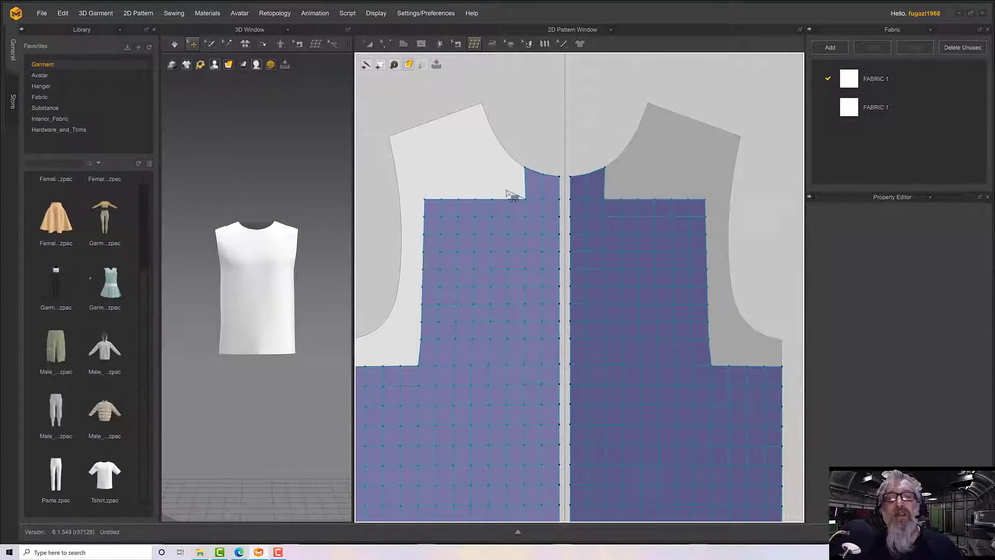
# Step: Extend the neckline strip on the left front piece with two angled quads following the curve, clear of the chest mesh
pyautogui.click(506, 190)
pyautogui.click(513, 159)
pyautogui.click(525, 168)
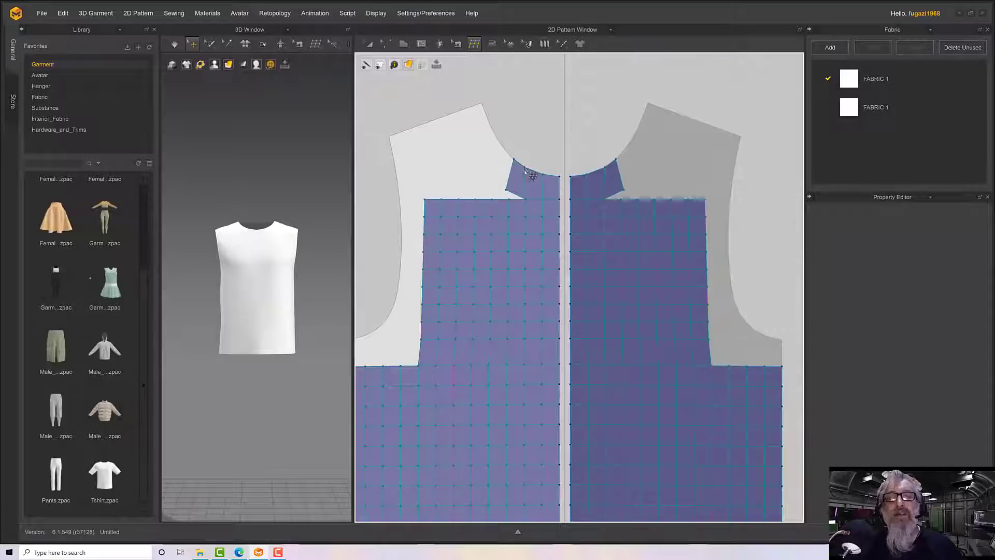
pyautogui.click(506, 189)
pyautogui.click(491, 170)
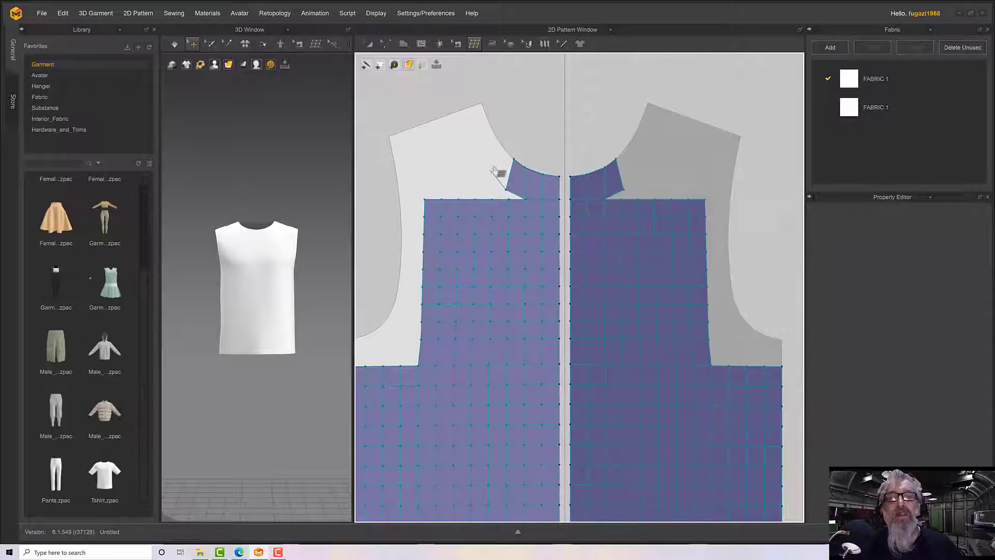
pyautogui.click(504, 149)
pyautogui.click(513, 158)
# Step: Add two more quads along the left front neckline, continuing the strip up to just below the shoulder
pyautogui.moveTo(515, 158); pyautogui.dragTo(564, 175, button='middle')
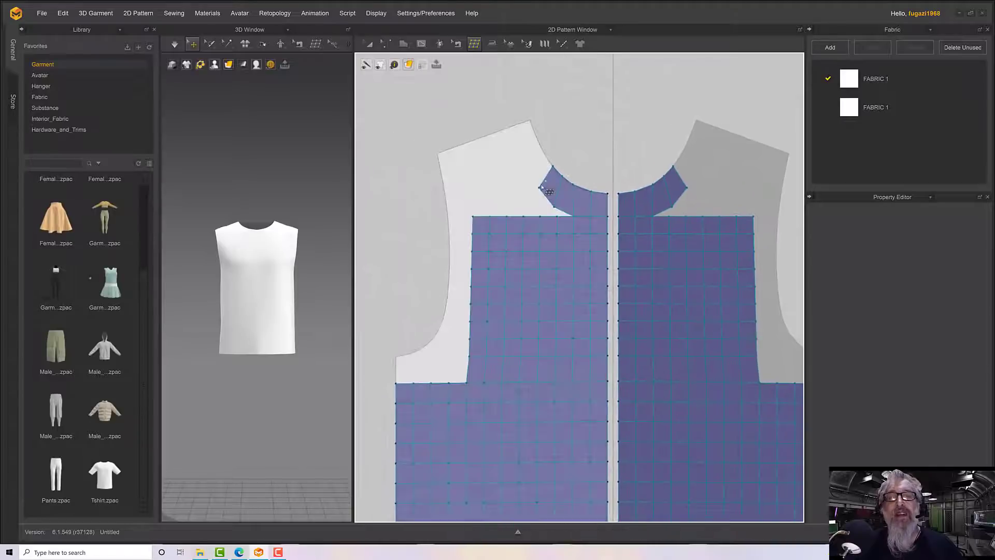
pyautogui.click(540, 187)
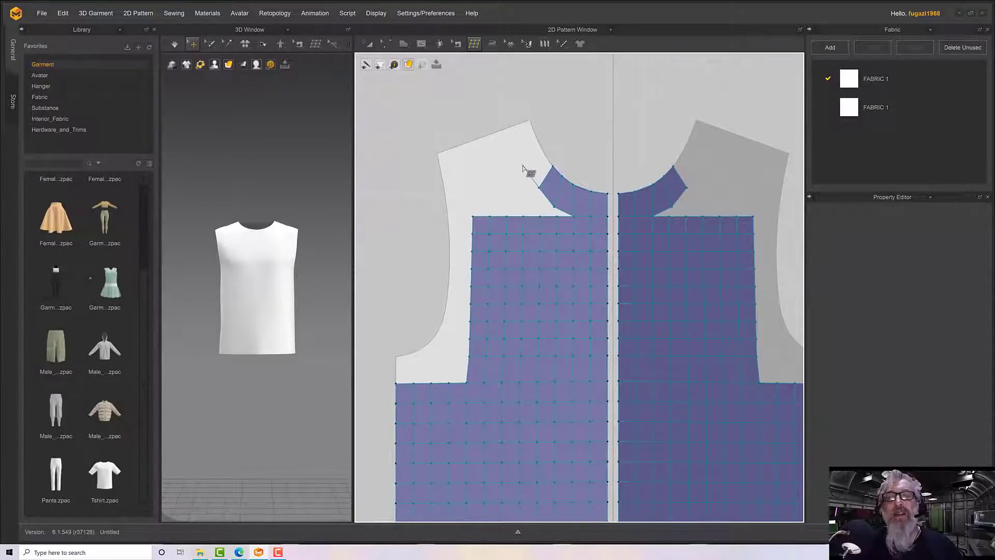
pyautogui.click(523, 166)
pyautogui.click(542, 150)
pyautogui.click(553, 167)
pyautogui.moveTo(557, 170); pyautogui.dragTo(589, 195, button='middle')
pyautogui.click(550, 185)
pyautogui.click(540, 165)
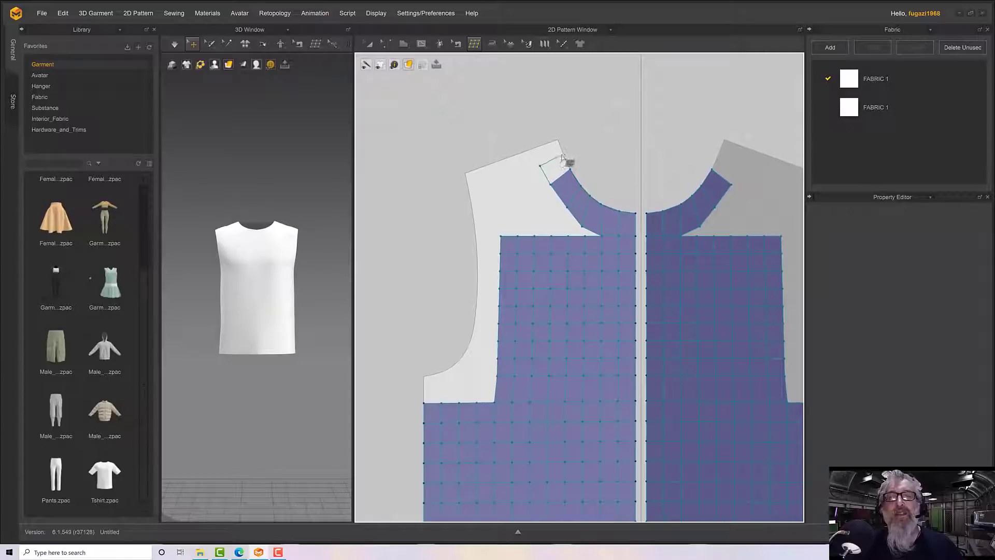
pyautogui.click(563, 153)
pyautogui.click(571, 169)
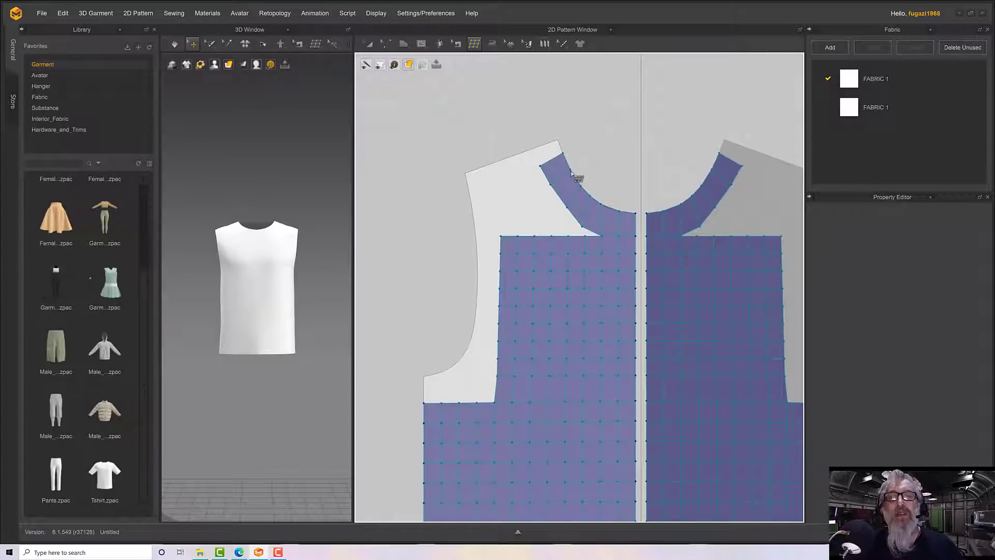
# Step: Complete the left front neckline strip with a final quad reaching the shoulder seam, redrawing it after undoing a misplaced one
pyautogui.click(541, 166)
pyautogui.click(531, 149)
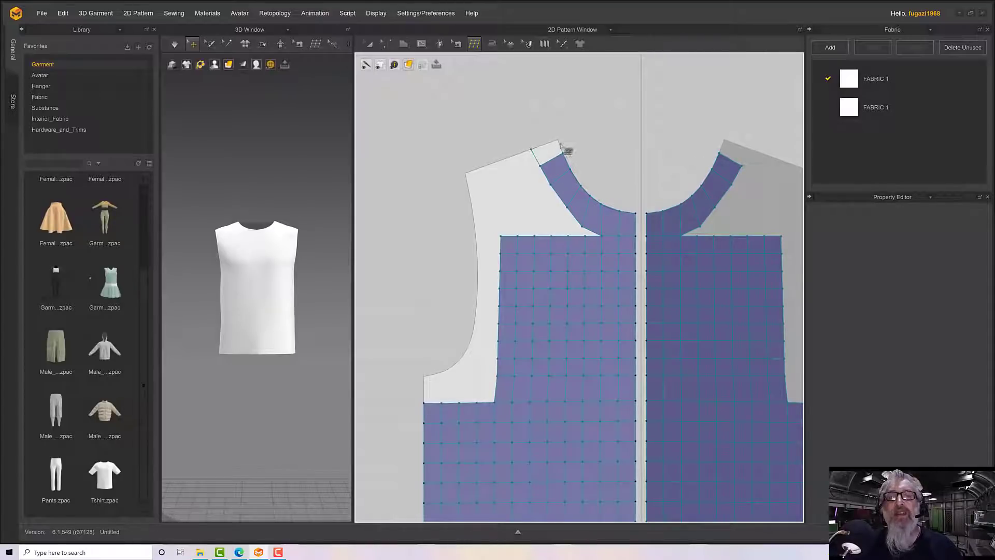
pyautogui.click(563, 153)
pyautogui.hotkey('ctrl', 'z')
pyautogui.click(541, 166)
pyautogui.click(531, 149)
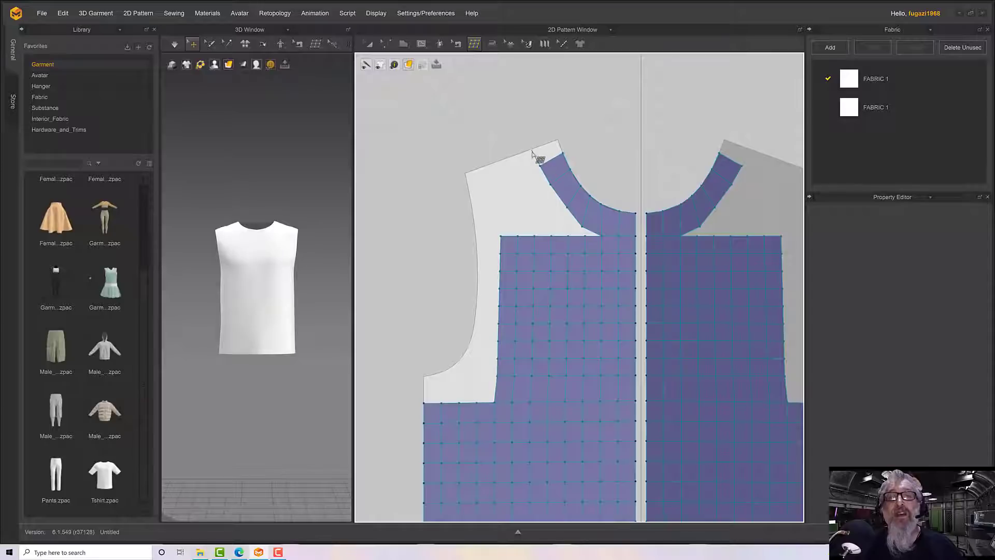
pyautogui.click(558, 140)
pyautogui.click(563, 153)
pyautogui.moveTo(573, 149); pyautogui.dragTo(538, 135, button='middle')
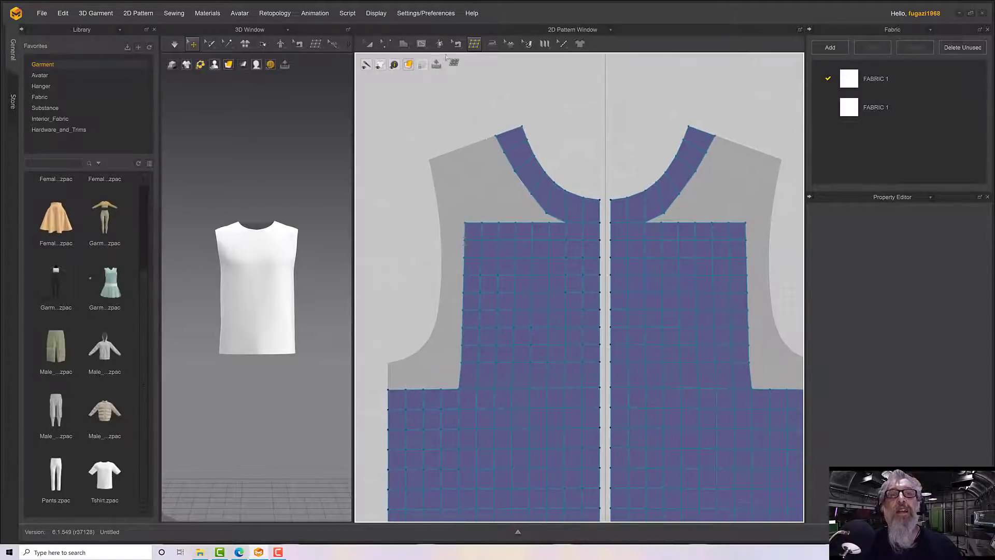
# Step: Use Edit Topology to raise the vertex where the left neckline strip meets the chest mesh slightly
pyautogui.click(457, 43)
pyautogui.click(474, 43)
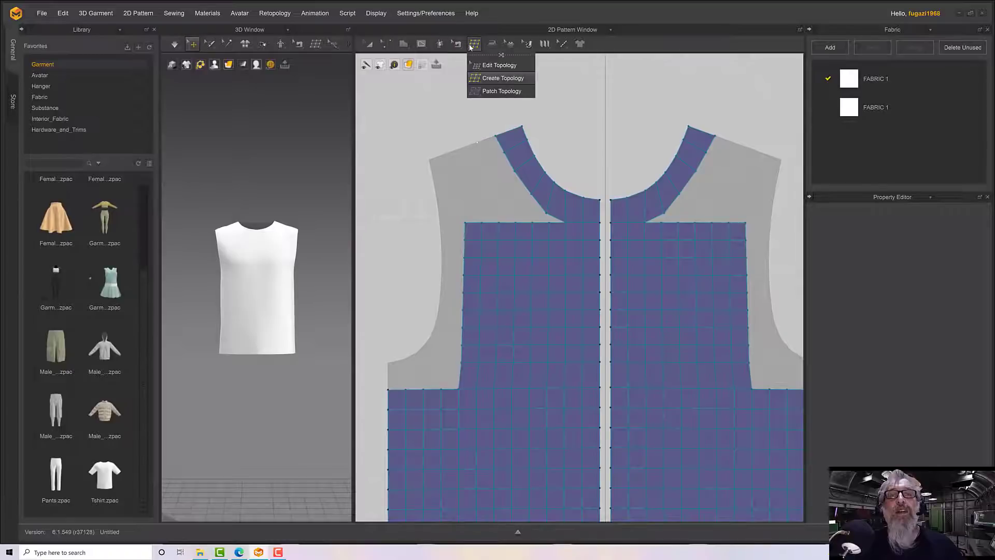
pyautogui.click(503, 93)
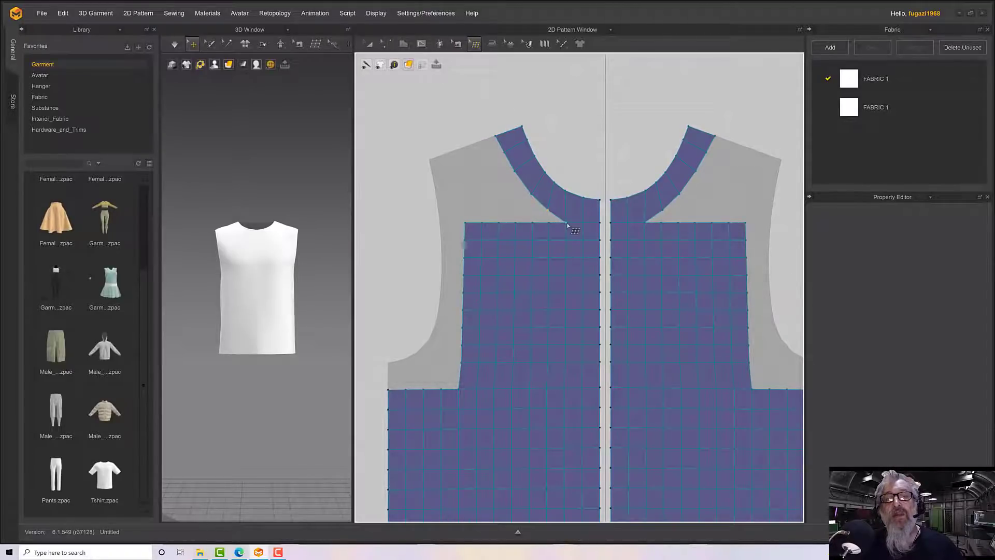
pyautogui.moveTo(566, 223); pyautogui.dragTo(567, 219)
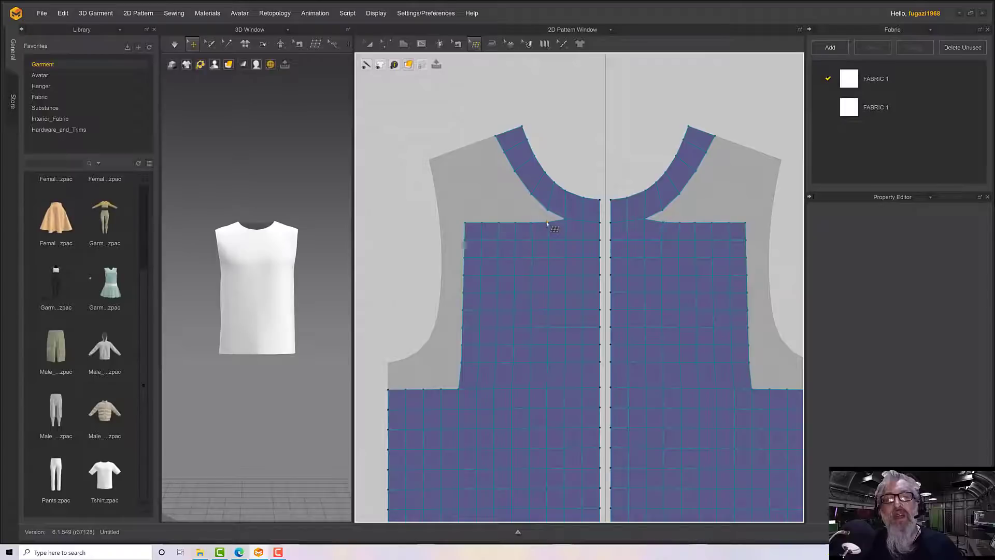
pyautogui.scroll(-5, 547, 223)
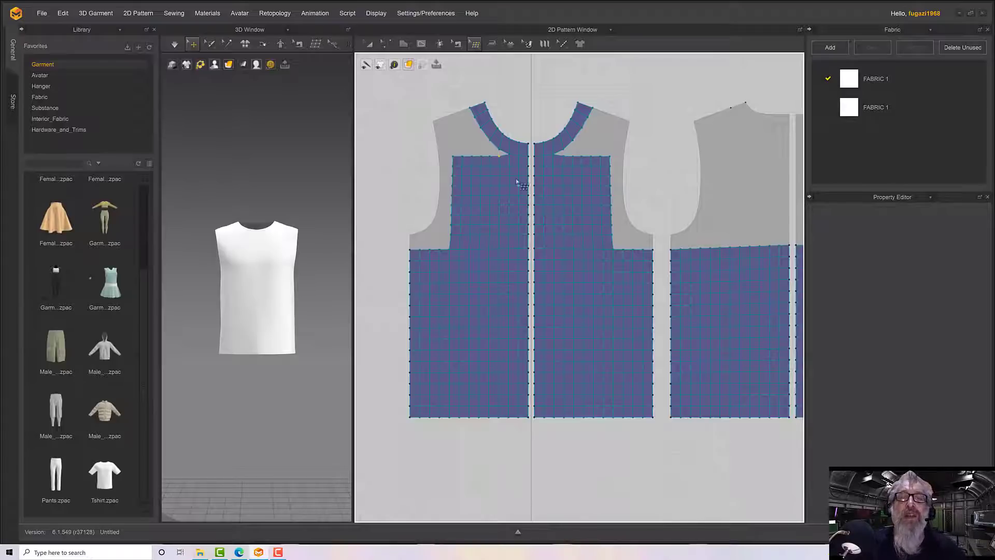
pyautogui.scroll(3, 542, 206)
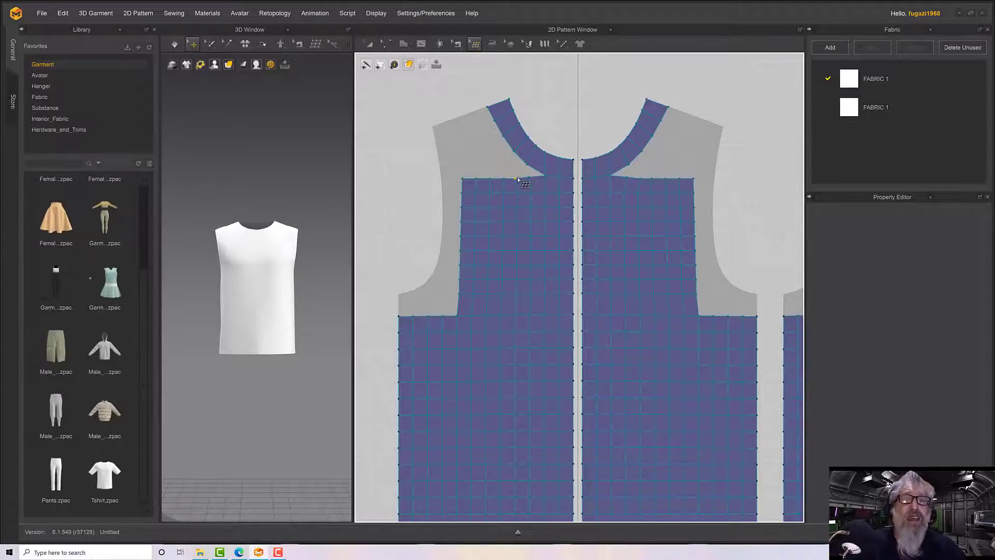
# Step: Use Create Topology to draw a column of quads between the chest mesh's outer side and the left armhole curve
pyautogui.click(476, 45)
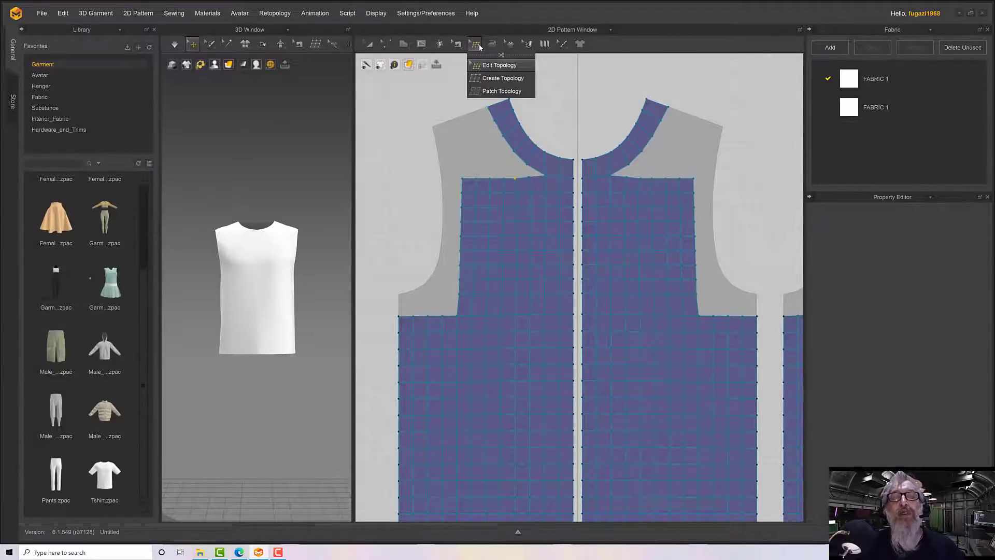
pyautogui.click(497, 78)
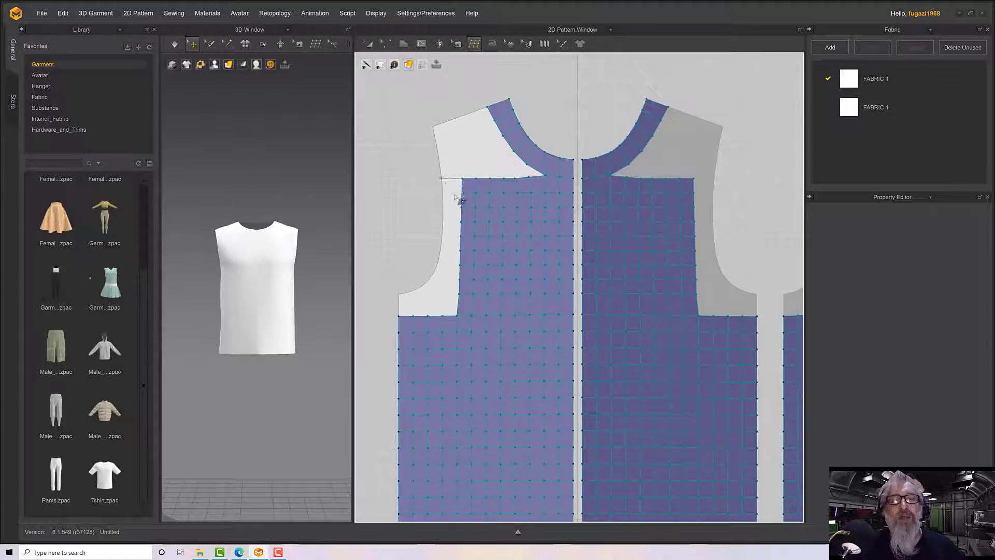
pyautogui.click(462, 193)
pyautogui.click(443, 207)
pyautogui.click(461, 207)
pyautogui.click(443, 222)
pyautogui.click(461, 222)
pyautogui.click(442, 238)
pyautogui.click(460, 236)
pyautogui.click(440, 254)
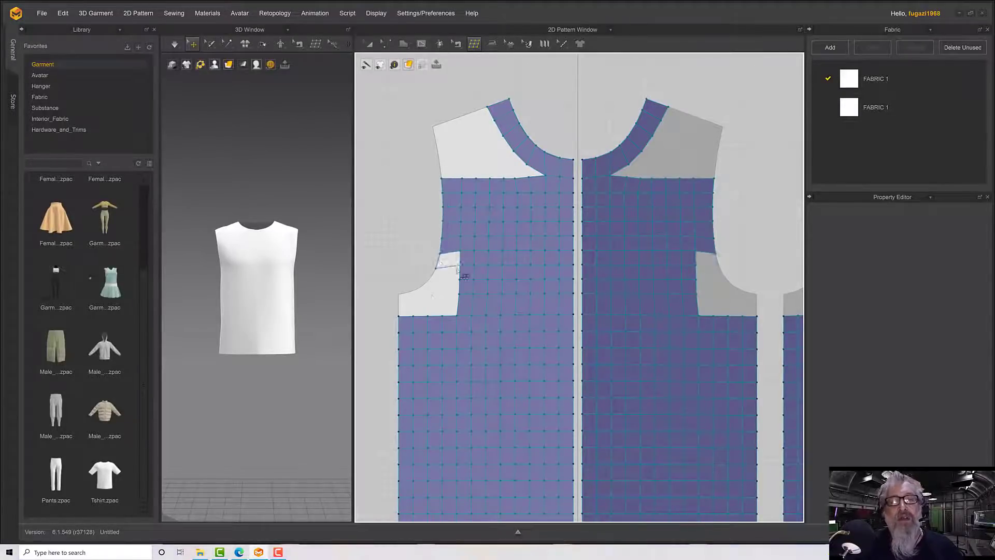
pyautogui.click(459, 265)
# Step: Fill the left underarm gap with quads above the lower mesh and fit their vertices to the armhole curve
pyautogui.moveTo(434, 271); pyautogui.dragTo(445, 242, button='middle')
pyautogui.click(425, 286)
pyautogui.click(425, 270)
pyautogui.click(410, 270)
pyautogui.click(410, 287)
pyautogui.click(440, 269)
pyautogui.hotkey('ctrl', 'z')
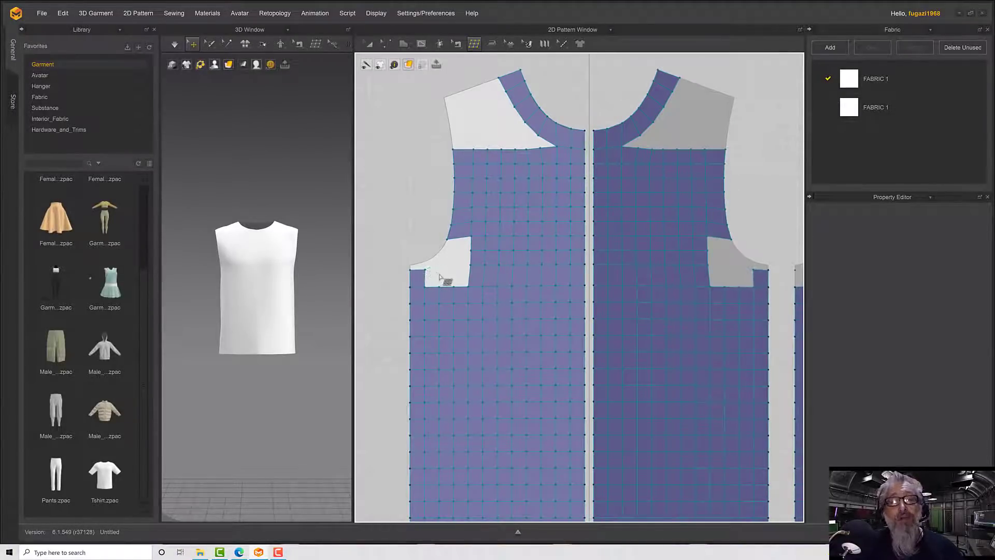
pyautogui.moveTo(440, 278)
pyautogui.mouseDown()
pyautogui.moveTo(464, 277)
pyautogui.moveTo(457, 243)
pyautogui.moveTo(425, 274)
pyautogui.mouseUp()
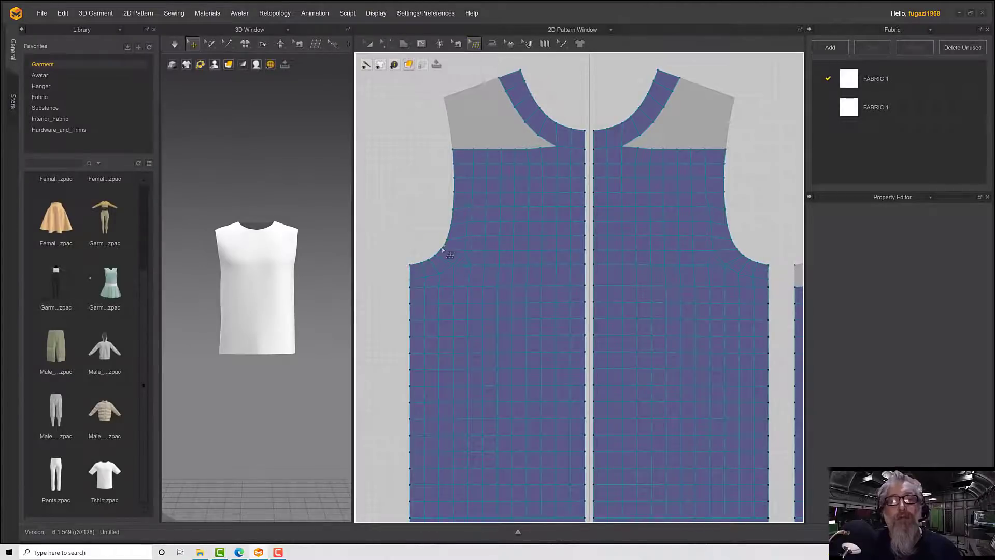
# Step: Use Create Topology to draw a row of quads above the chest mesh, from the neckline strip across to the left armhole
pyautogui.moveTo(442, 213); pyautogui.dragTo(439, 274, button='middle')
pyautogui.click(474, 44)
pyautogui.click(487, 78)
pyautogui.click(536, 196)
pyautogui.click(523, 209)
pyautogui.click(521, 193)
pyautogui.click(449, 194)
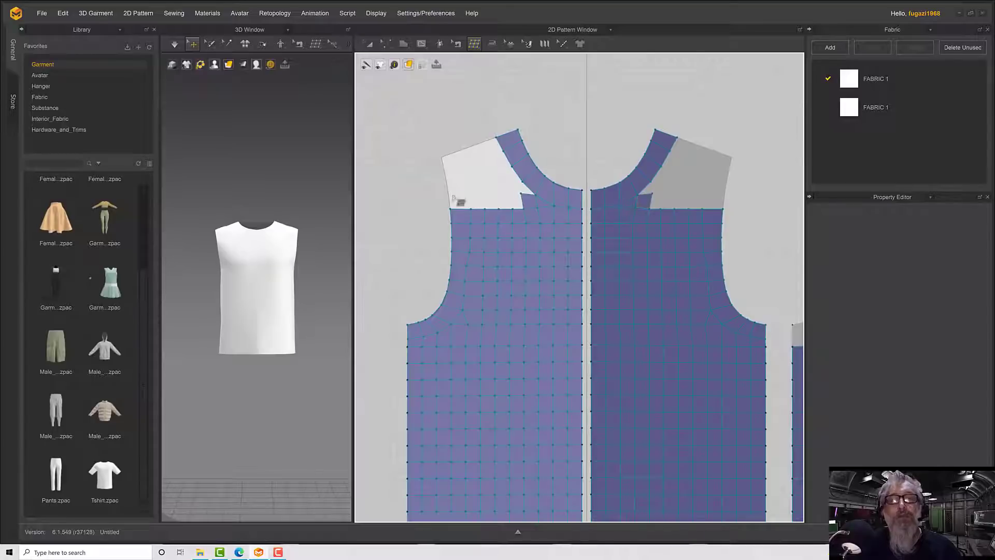
pyautogui.click(450, 209)
pyautogui.moveTo(447, 179)
pyautogui.mouseDown()
pyautogui.moveTo(460, 157)
pyautogui.moveTo(520, 216)
pyautogui.moveTo(473, 177)
pyautogui.mouseUp()
# Step: Add further quads between the armhole side and the neckline strip, working up towards the left shoulder
pyautogui.click(512, 166)
pyautogui.click(501, 192)
pyautogui.click(471, 171)
pyautogui.click(489, 168)
pyautogui.click(486, 192)
pyautogui.click(512, 167)
# Step: Fill the remaining gap below the left shoulder seam with quads between the armhole side and the neckline strip
pyautogui.rightClick(491, 157)
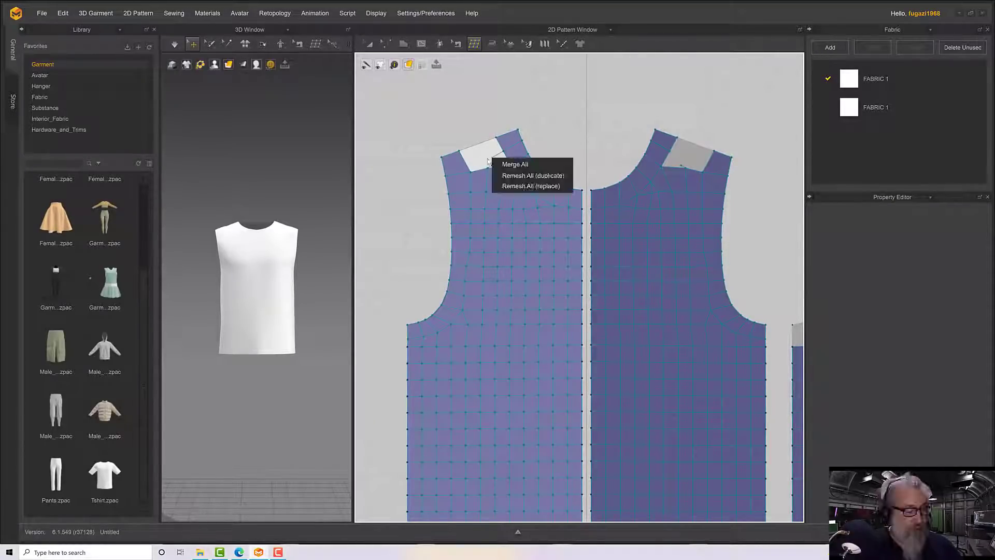
pyautogui.click(487, 167)
pyautogui.click(488, 169)
pyautogui.click(488, 168)
pyautogui.click(512, 166)
pyautogui.click(496, 138)
pyautogui.click(478, 144)
pyautogui.scroll(5, 500, 180)
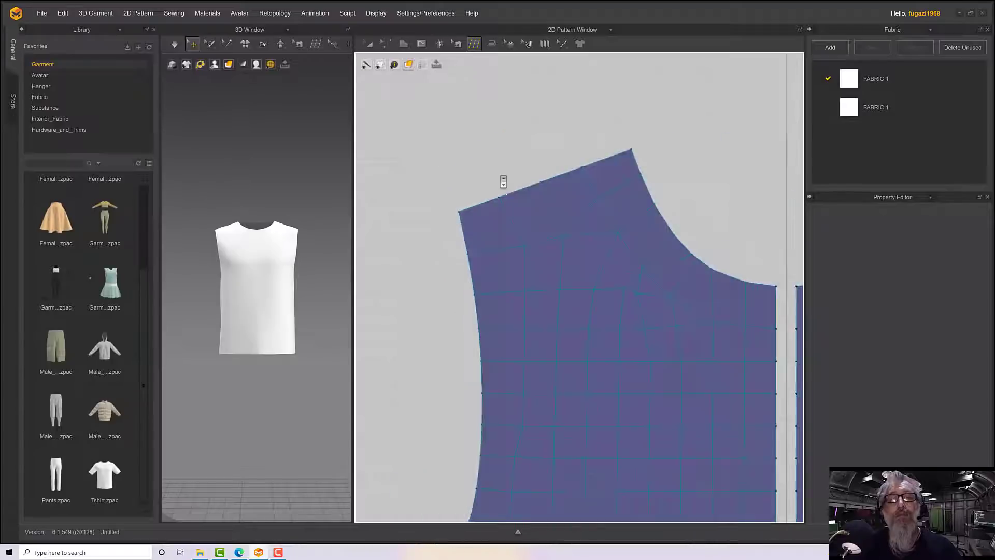
pyautogui.scroll(-2, 500, 181)
pyautogui.scroll(-4, 500, 181)
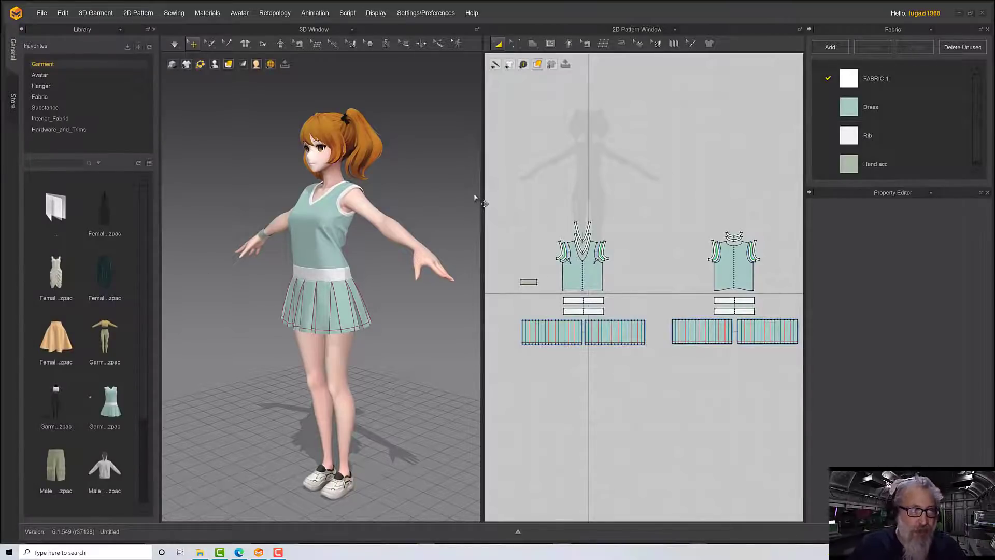
# Step: View the garments offered in the built-in Store and return to the General workspace
pyautogui.click(12, 102)
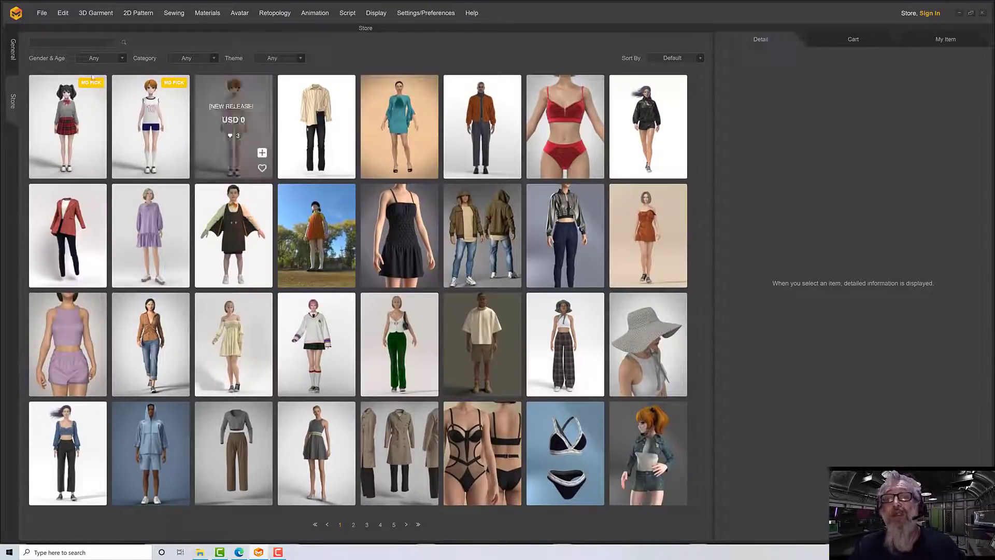
pyautogui.click(10, 46)
pyautogui.moveTo(281, 192)
pyautogui.mouseDown(button='right')
pyautogui.moveTo(278, 165)
pyautogui.moveTo(271, 179)
pyautogui.mouseUp(button='right')
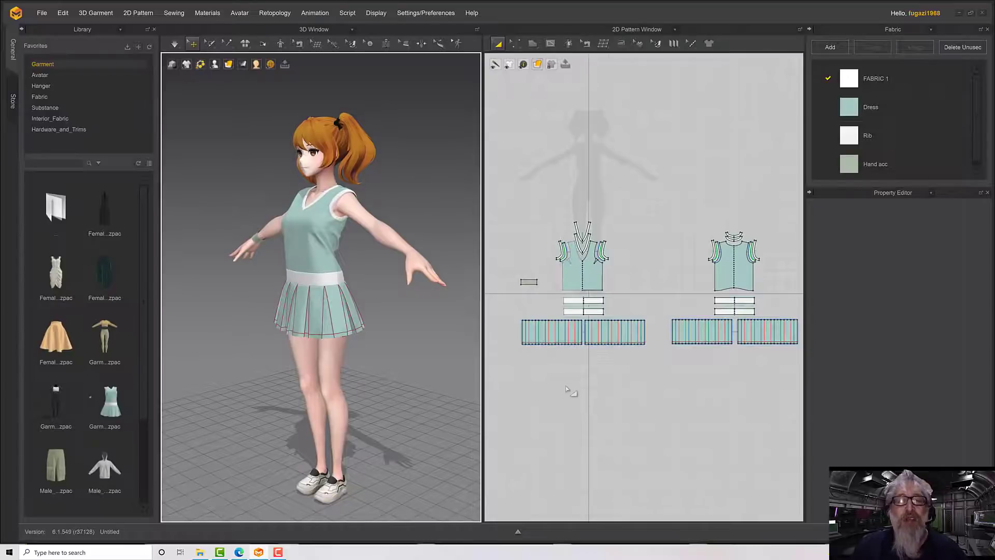
# Step: Show the Animation Editor below the viewports to view its timeline, then hide it again
pyautogui.scroll(-3, 567, 388)
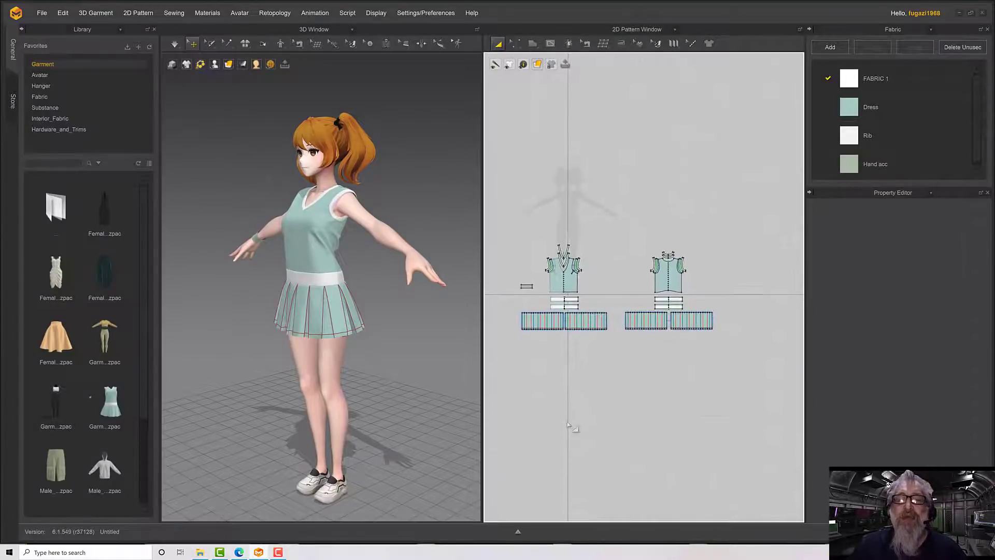
pyautogui.click(517, 532)
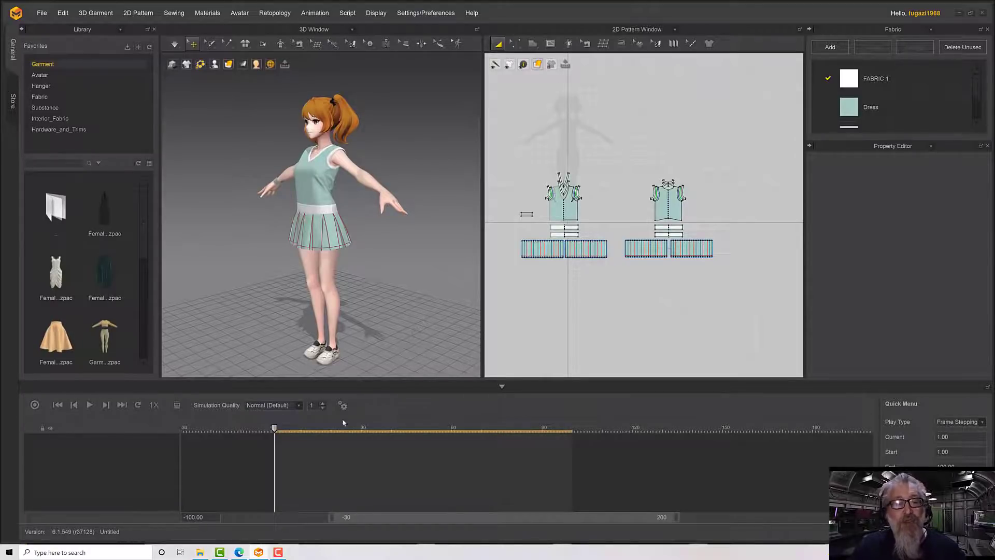
pyautogui.click(502, 389)
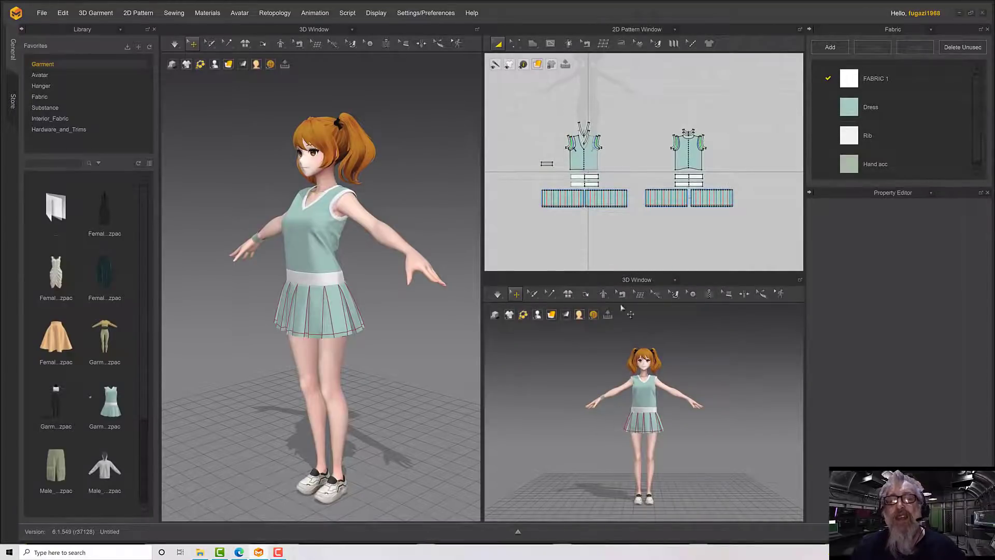
# Step: Switch the second 3D window below the 2D Pattern Window to the UV Editor
pyautogui.click(394, 361)
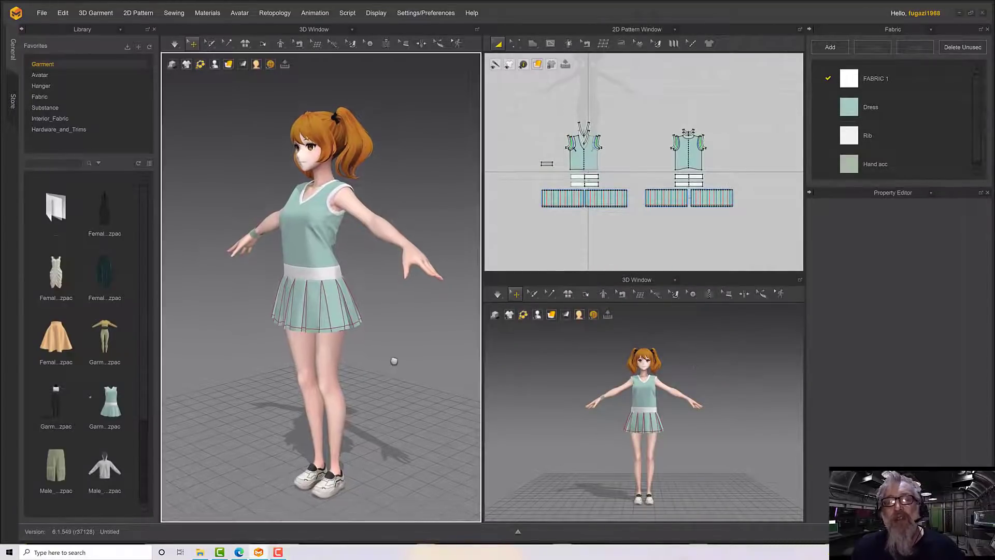
pyautogui.click(631, 282)
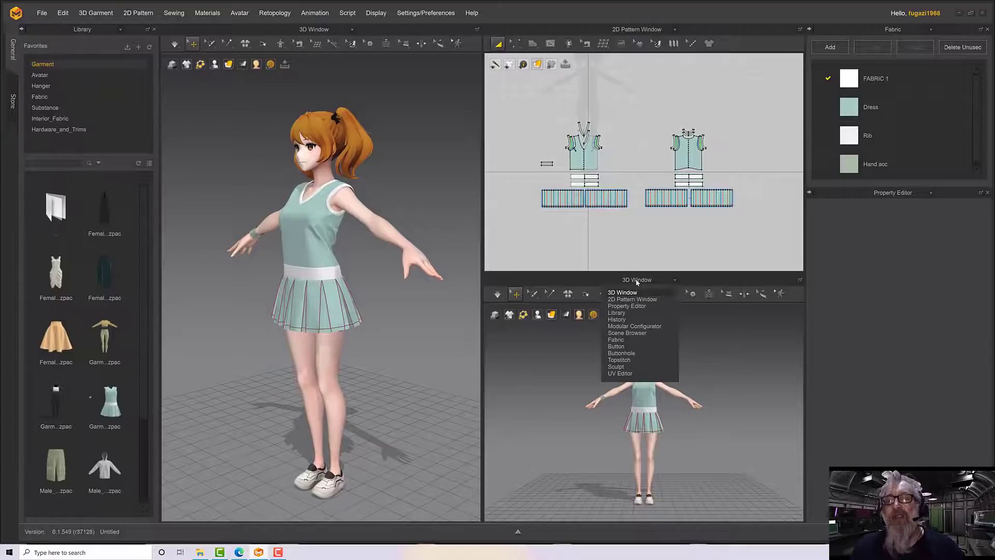
pyautogui.click(621, 373)
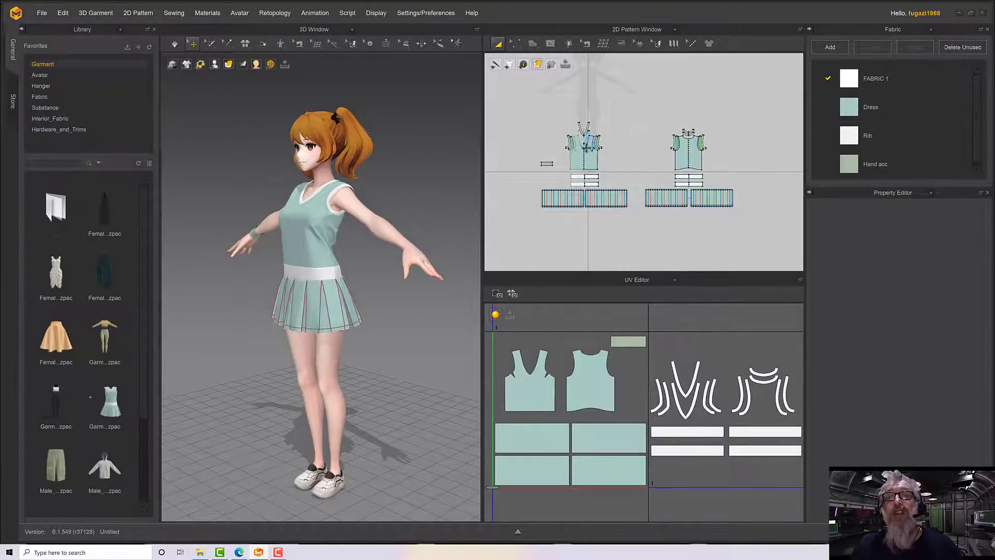
# Step: Examine the dressed avatar in 3D and its pattern pieces in 2D alongside the UV layout
pyautogui.moveTo(619, 199); pyautogui.dragTo(643, 207, button='middle')
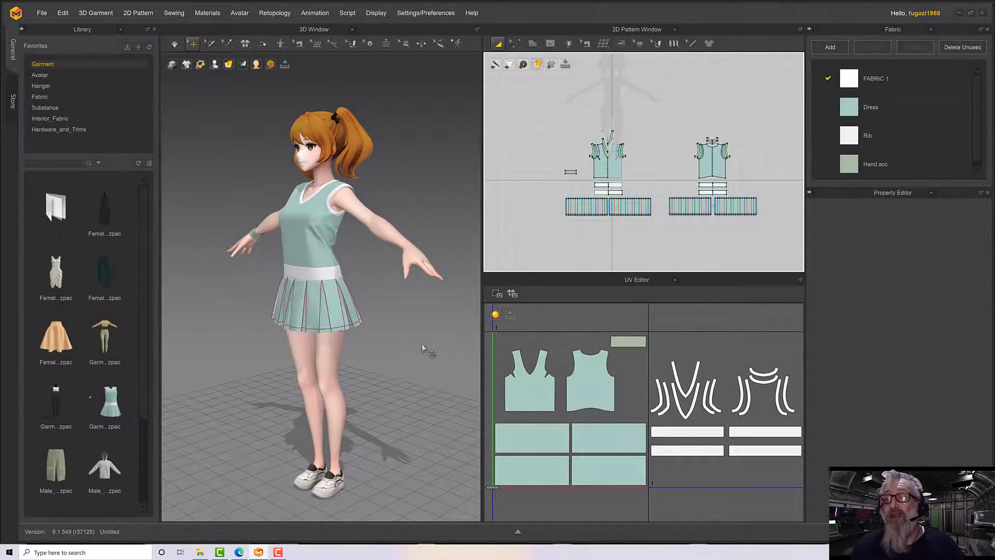
pyautogui.scroll(-3, 413, 354)
pyautogui.scroll(2, 413, 353)
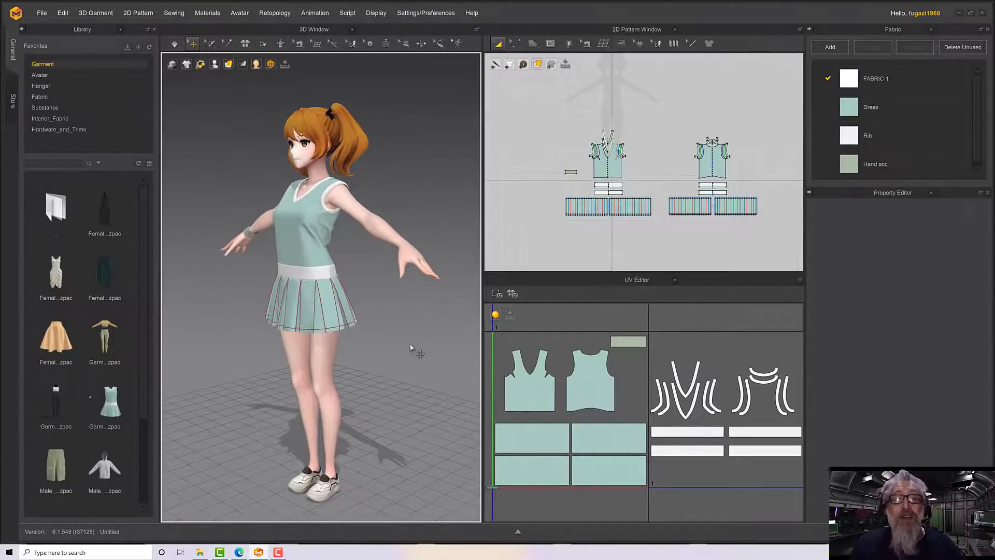
pyautogui.moveTo(422, 336)
pyautogui.mouseDown(button='middle')
pyautogui.moveTo(430, 327)
pyautogui.moveTo(423, 342)
pyautogui.mouseUp(button='middle')
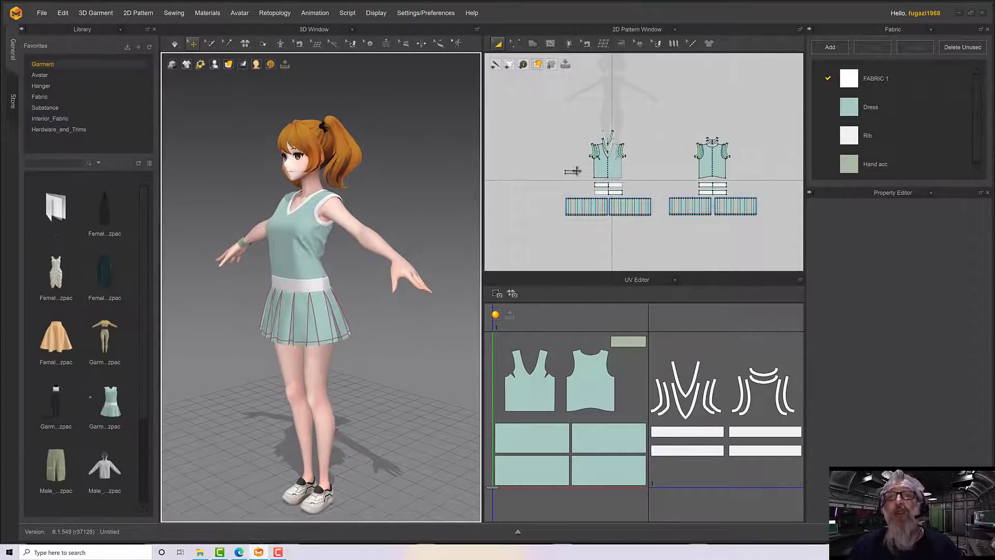
pyautogui.scroll(-2, 617, 173)
pyautogui.scroll(5, 578, 181)
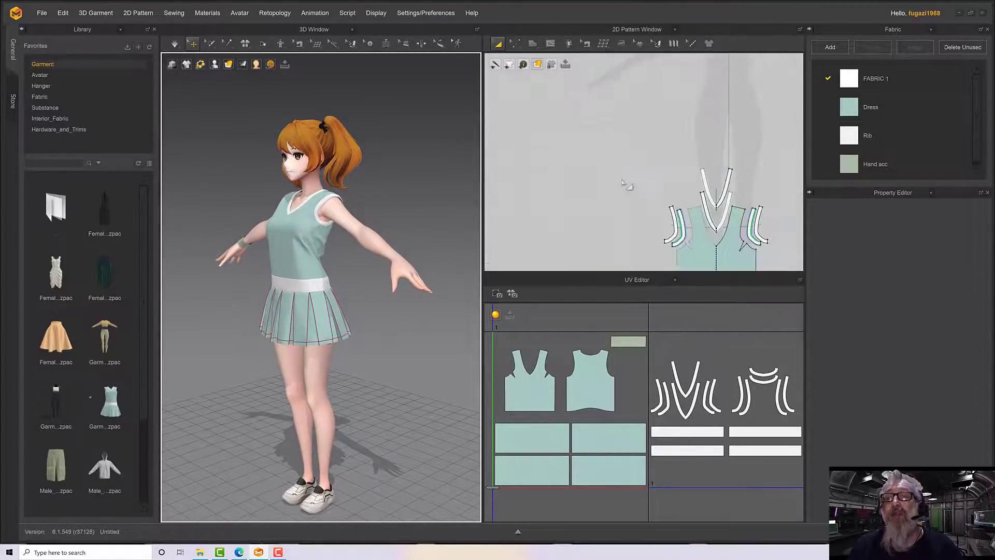
pyautogui.moveTo(578, 180); pyautogui.dragTo(580, 154, button='middle')
pyautogui.scroll(2, 569, 170)
pyautogui.scroll(-4, 569, 170)
pyautogui.scroll(-2, 580, 154)
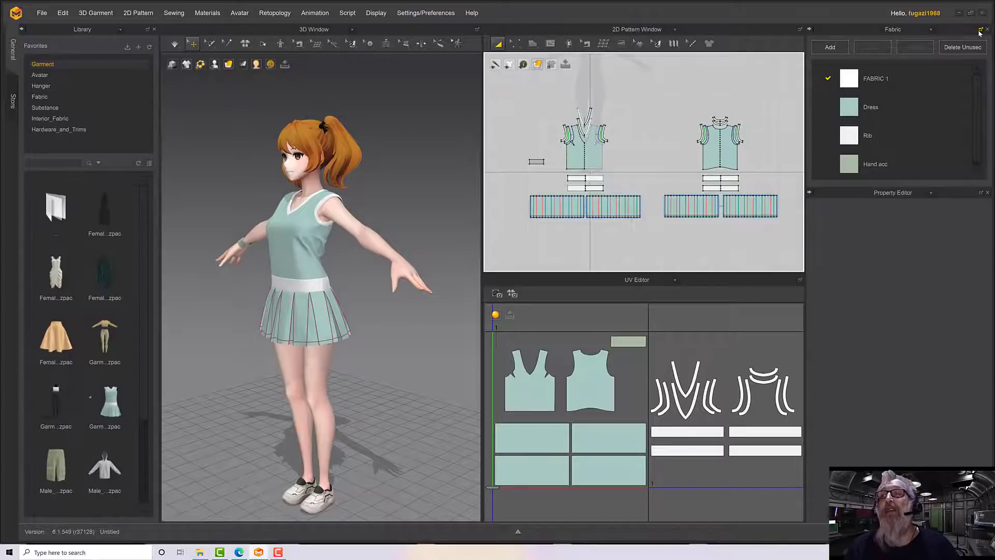
# Step: Open the Topstitch window, dock it as a tab with the Fabric window, and check switching between the two
pyautogui.click(376, 13)
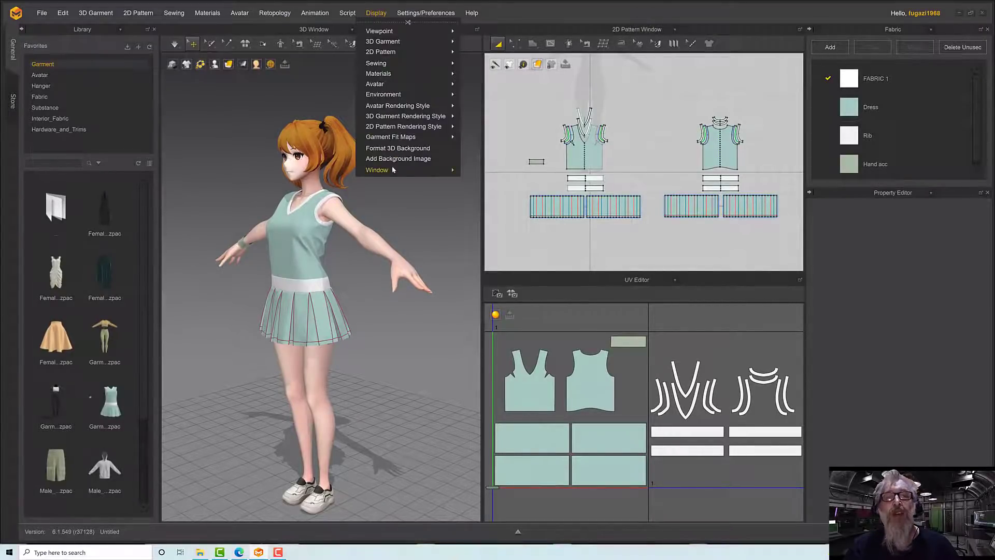
pyautogui.moveTo(393, 169)
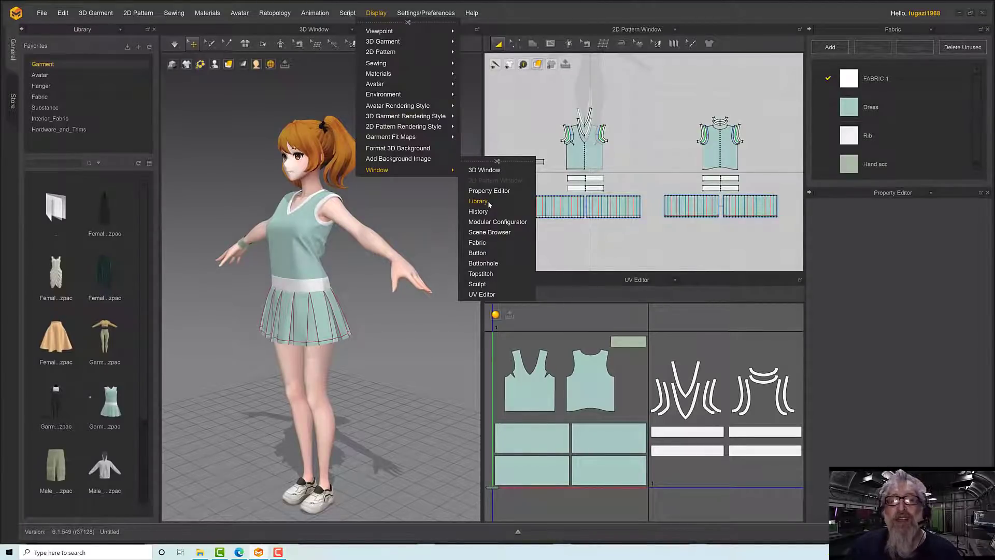
pyautogui.click(481, 274)
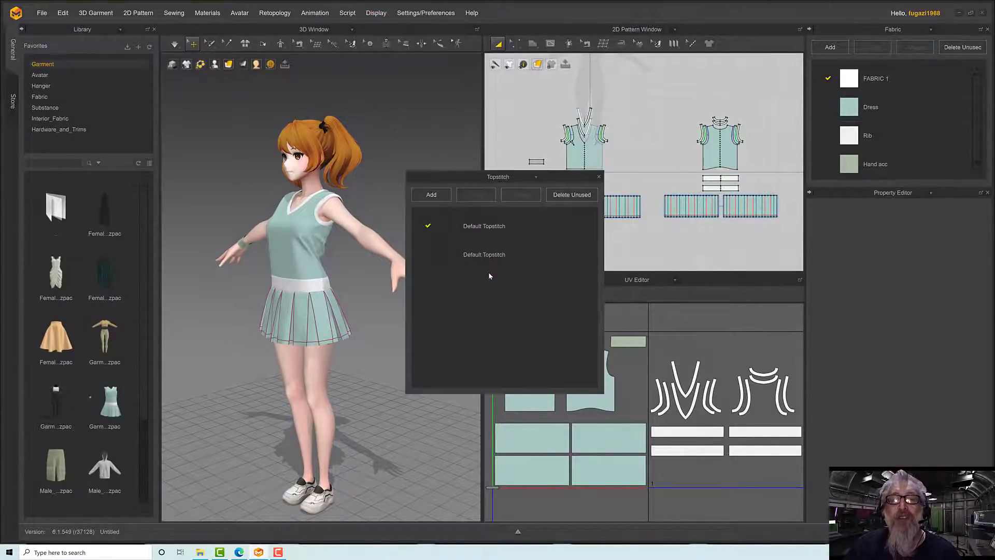
pyautogui.moveTo(567, 177); pyautogui.dragTo(549, 164)
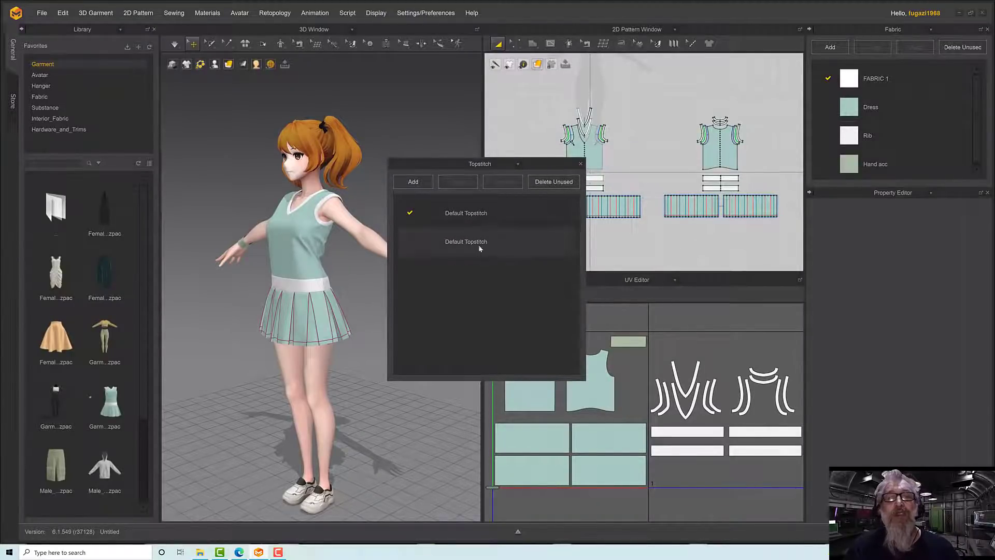
pyautogui.moveTo(432, 164); pyautogui.dragTo(881, 83)
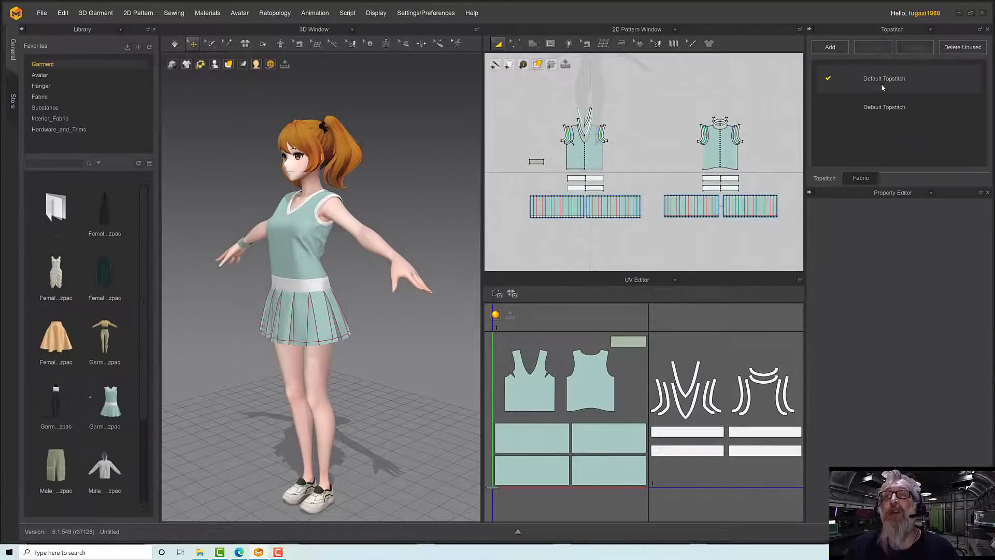
pyautogui.click(855, 179)
pyautogui.click(826, 179)
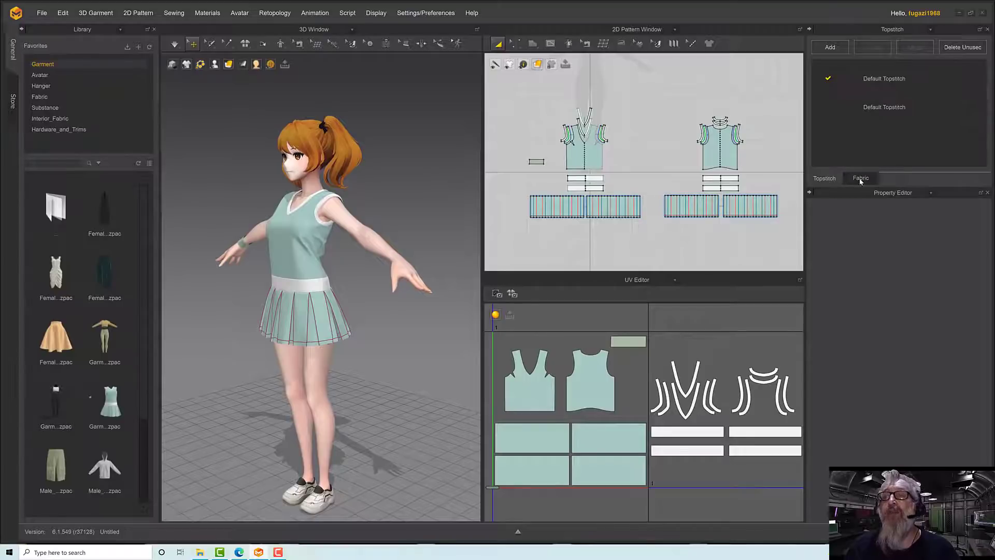
# Step: Switch back and forth between the tabbed Topstitch and Fabric windows, and close the Topstitch window
pyautogui.click(860, 179)
pyautogui.click(825, 179)
pyautogui.click(861, 179)
pyautogui.click(825, 178)
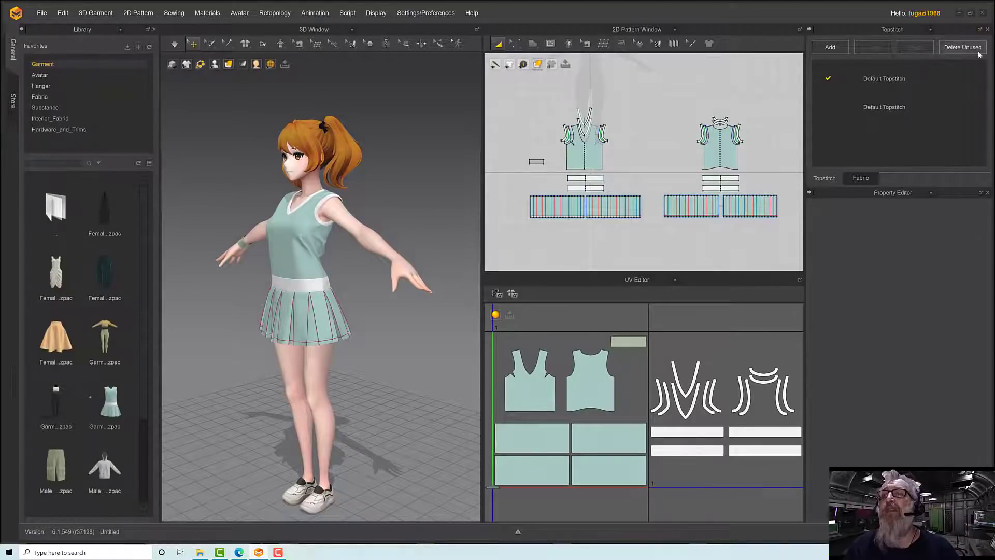
pyautogui.click(988, 30)
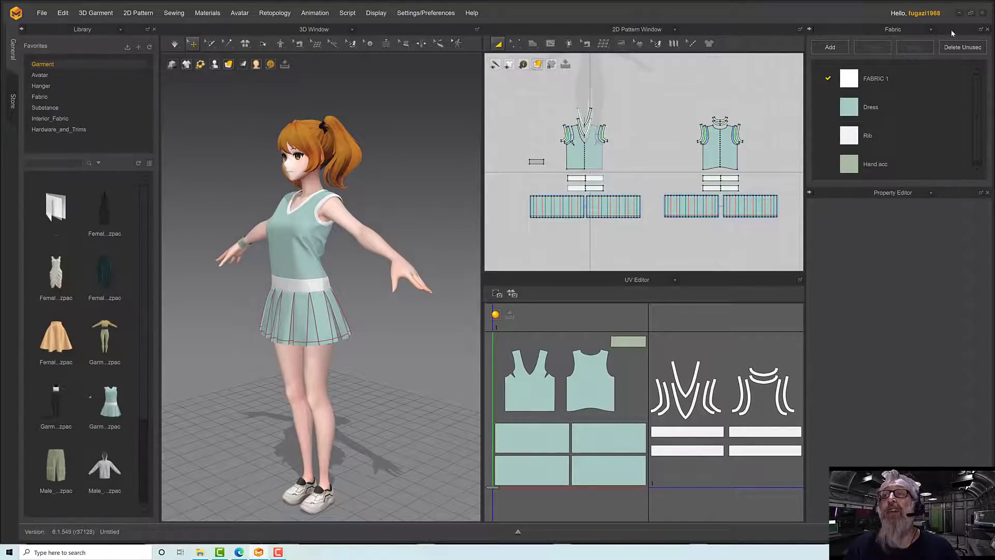
# Step: Reopen the Topstitch window and dock it below the Property Editor
pyautogui.click(376, 12)
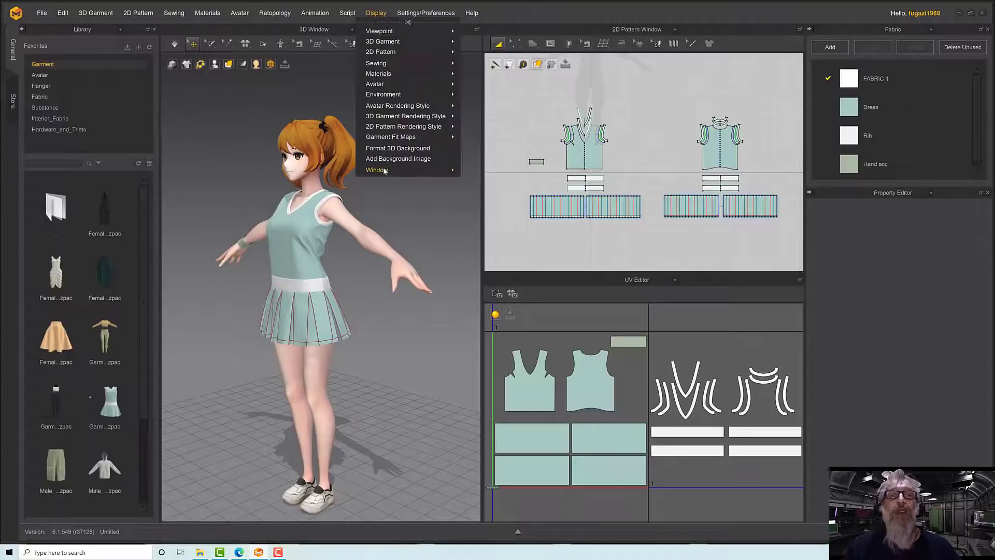
pyautogui.moveTo(384, 170)
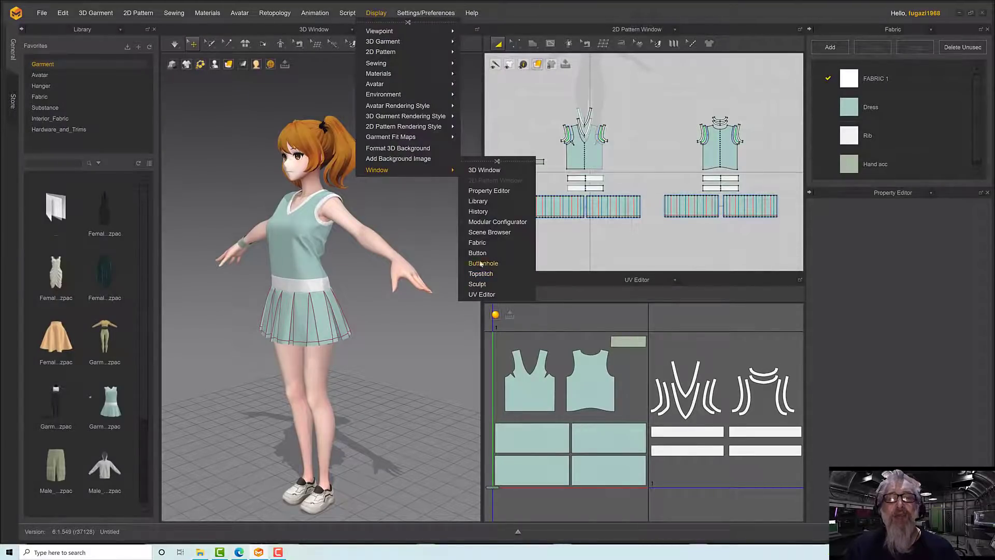
pyautogui.click(480, 273)
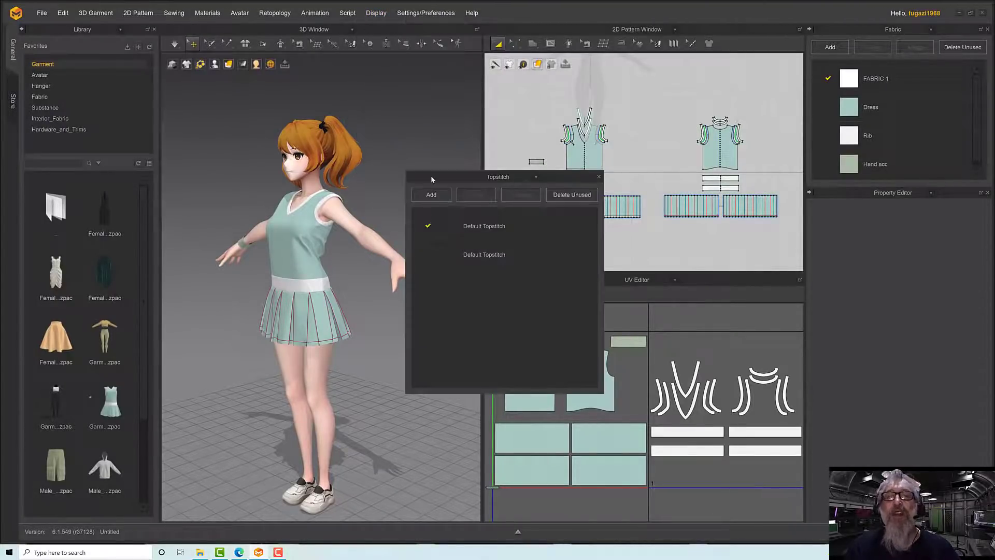
pyautogui.moveTo(431, 176); pyautogui.dragTo(993, 319)
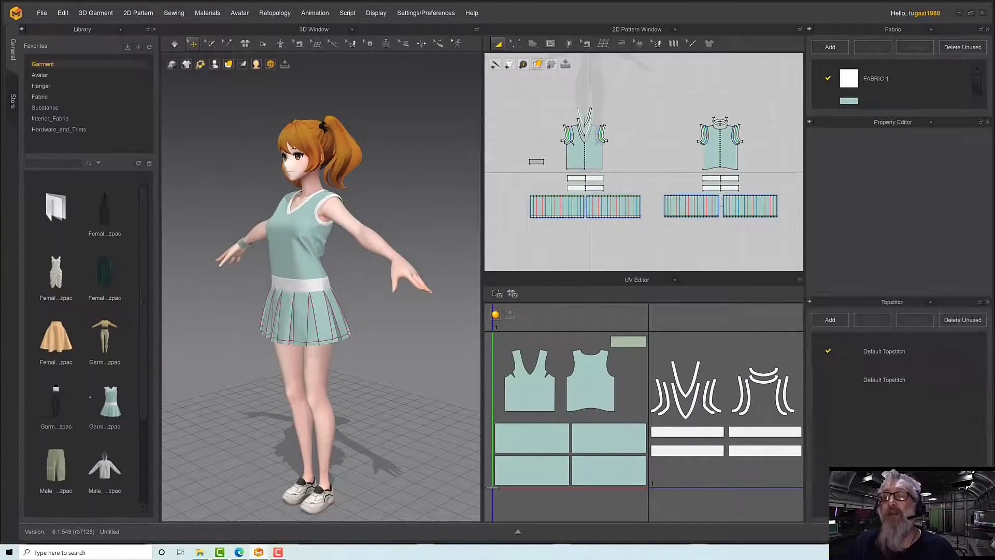
# Step: Try collapsing the Topstitch window and the Property Editor into side tabs one at a time, restoring each one
pyautogui.click(810, 303)
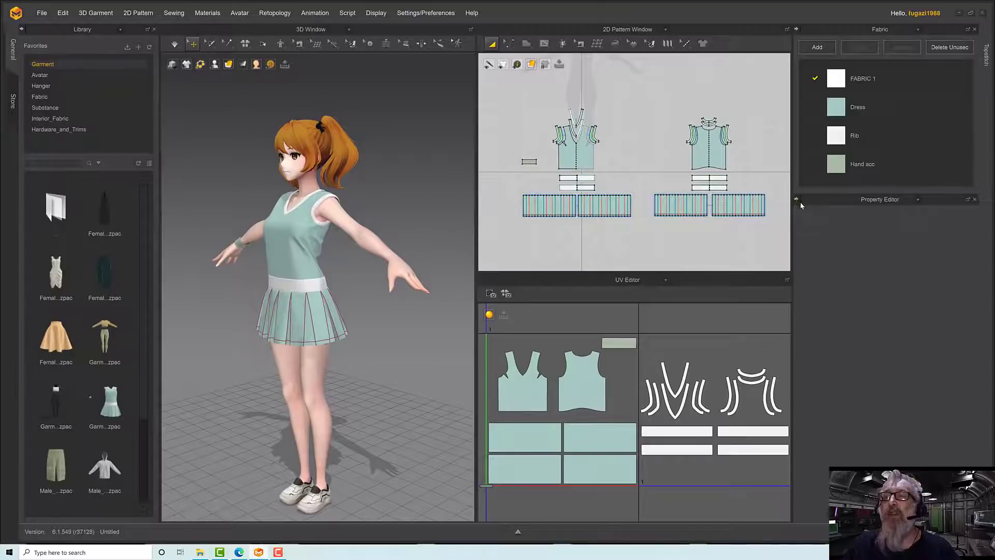
pyautogui.click(988, 56)
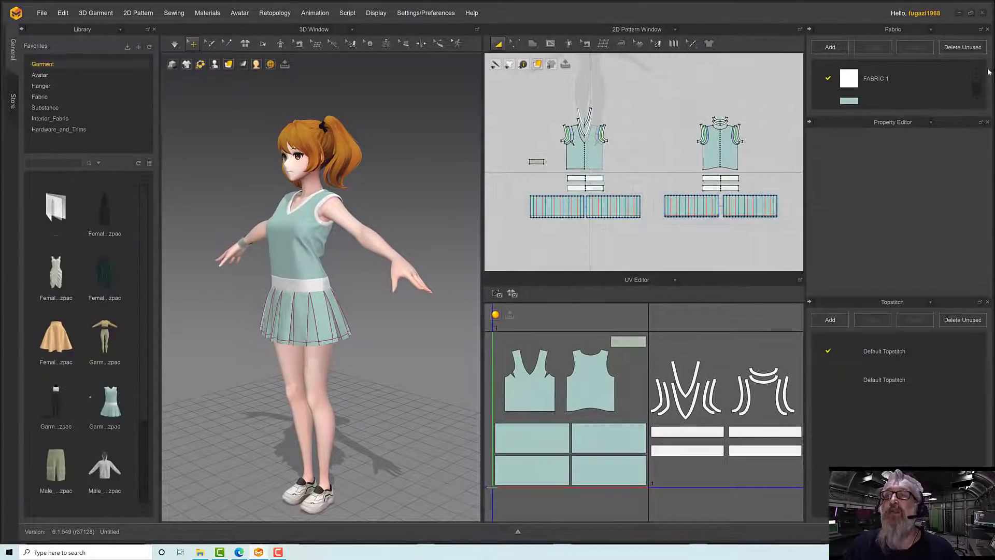
pyautogui.click(809, 123)
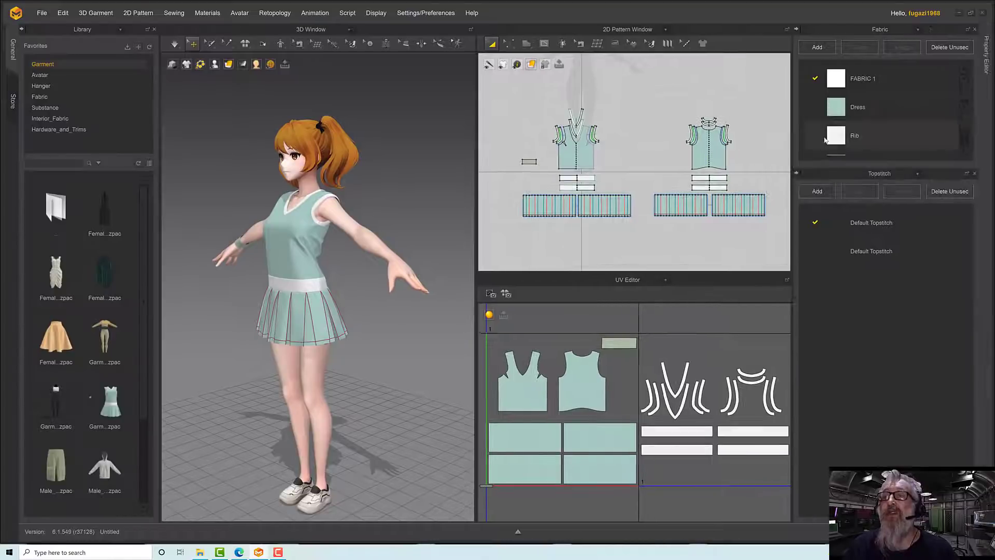
pyautogui.click(987, 54)
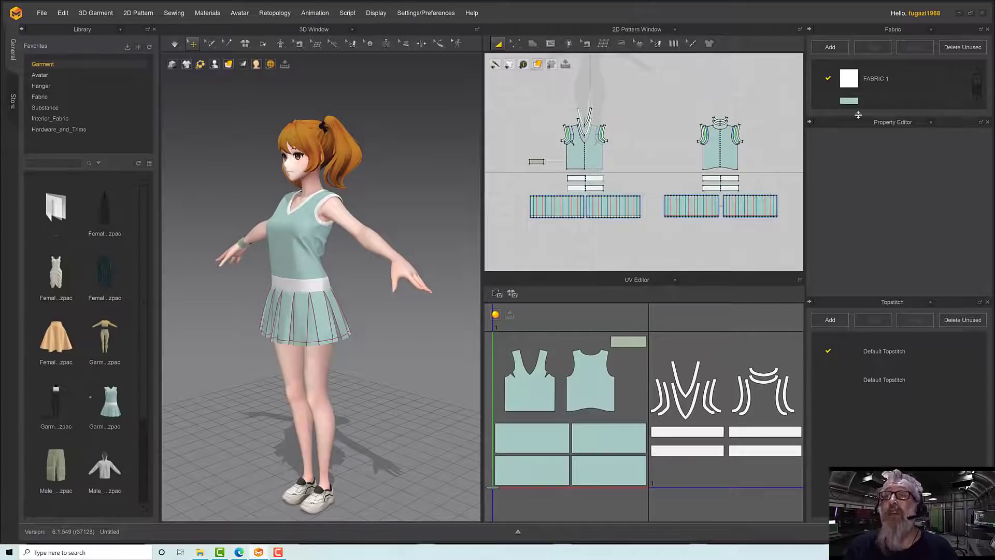
# Step: Enlarge the Fabric window, and collapse the Fabric, Property Editor, Topstitch and Library windows into side tabs
pyautogui.moveTo(858, 115); pyautogui.dragTo(858, 168)
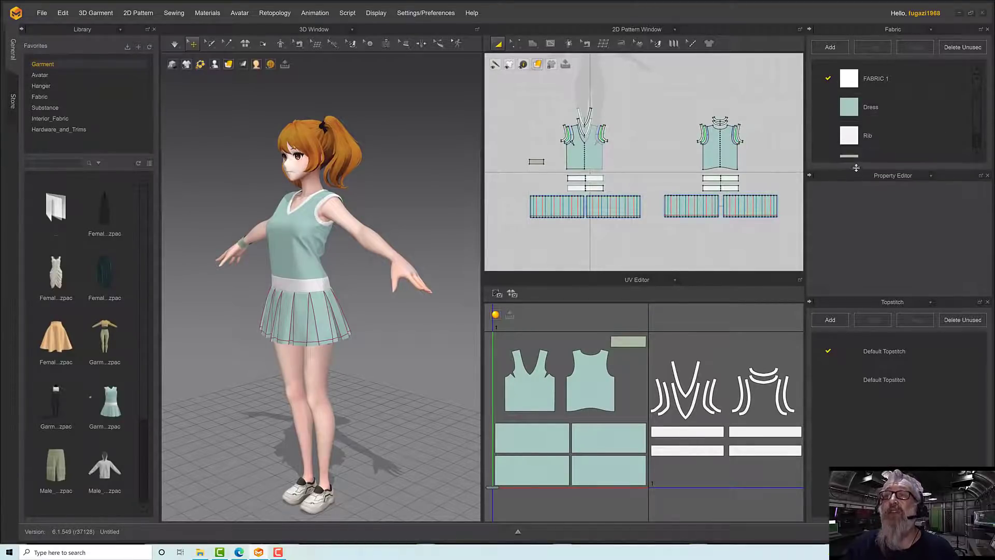
pyautogui.click(810, 29)
pyautogui.click(797, 30)
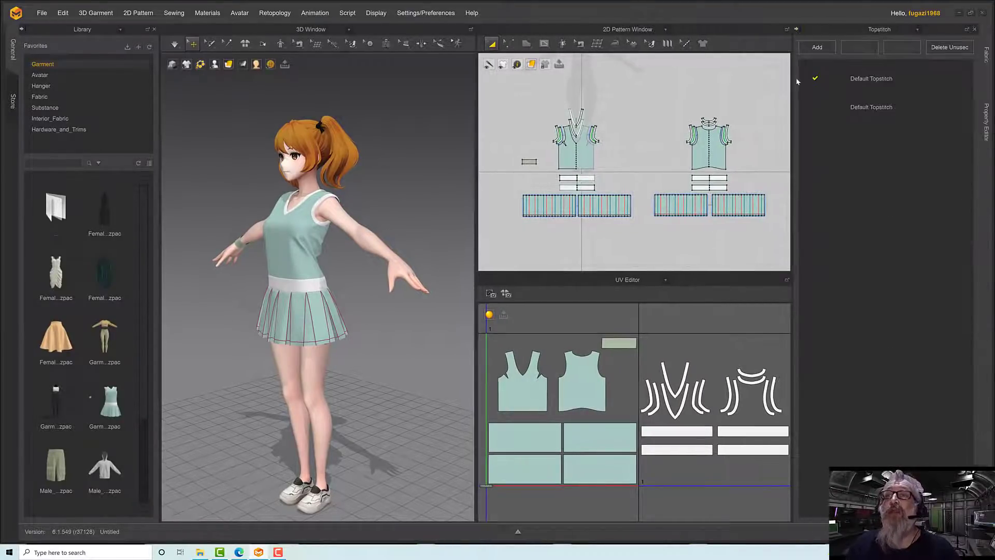
pyautogui.click(796, 30)
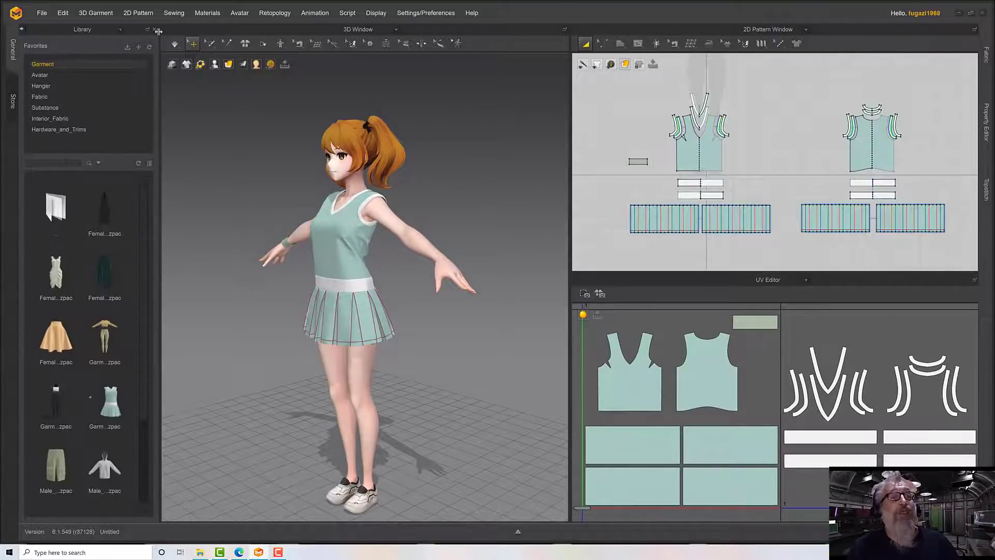
pyautogui.click(21, 30)
# Step: Check the avatar in the widened 3D Window and restore the collapsed Fabric window
pyautogui.scroll(-1, 267, 187)
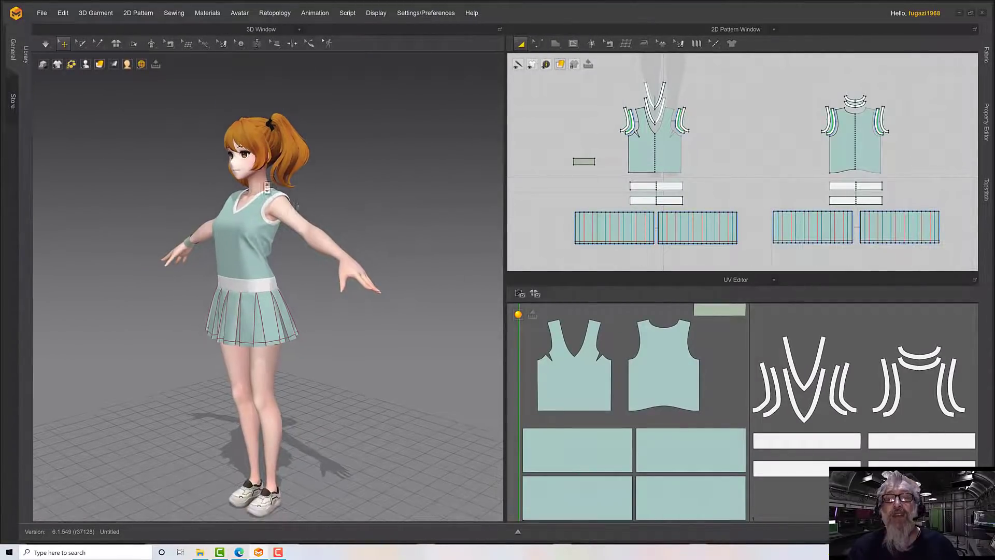
pyautogui.scroll(-1, 377, 273)
pyautogui.scroll(1, 376, 274)
pyautogui.moveTo(391, 275); pyautogui.dragTo(390, 264, button='middle')
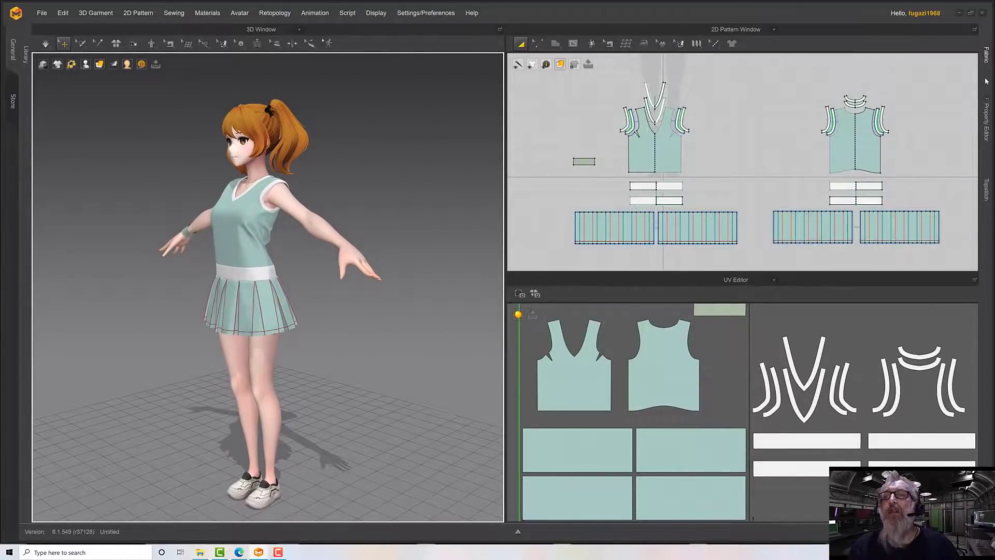
pyautogui.click(986, 54)
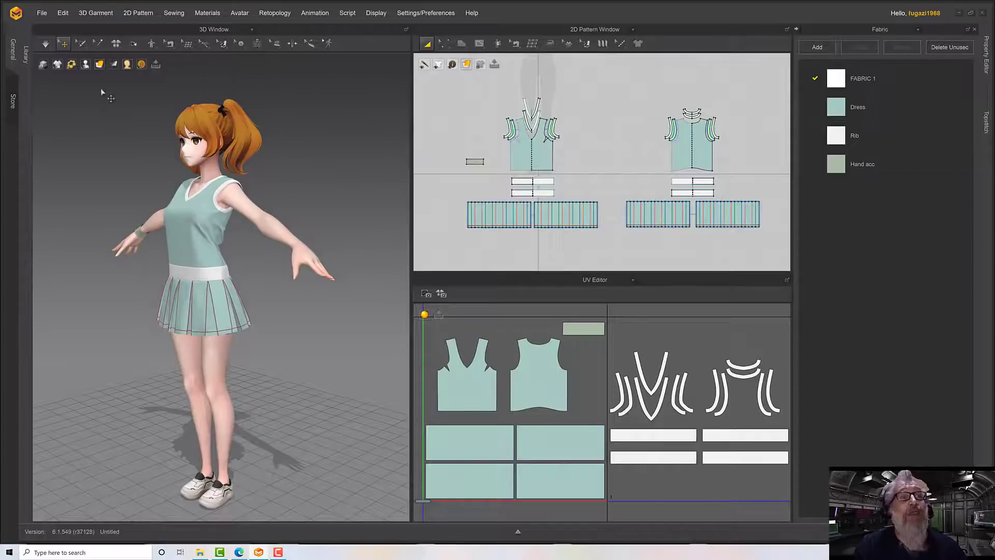
# Step: Examine the grouped tools above the 3D and 2D Pattern Windows, including the mesh selection, pin and line tools
pyautogui.click(47, 45)
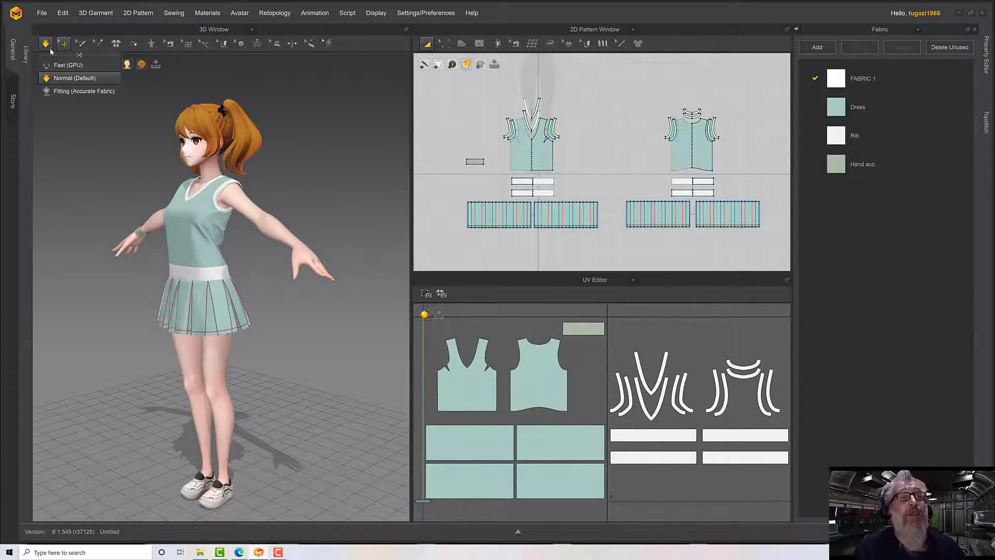
pyautogui.click(79, 46)
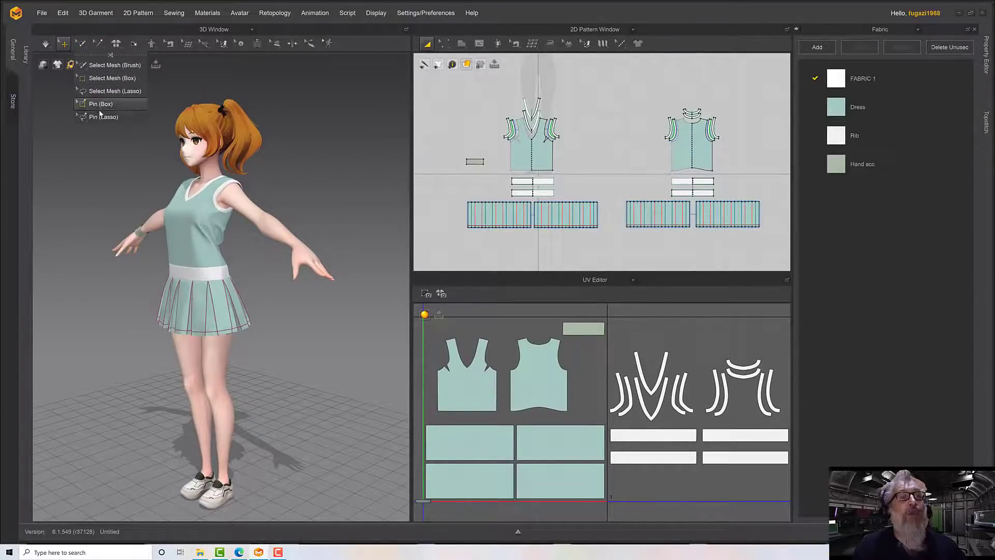
pyautogui.moveTo(101, 47)
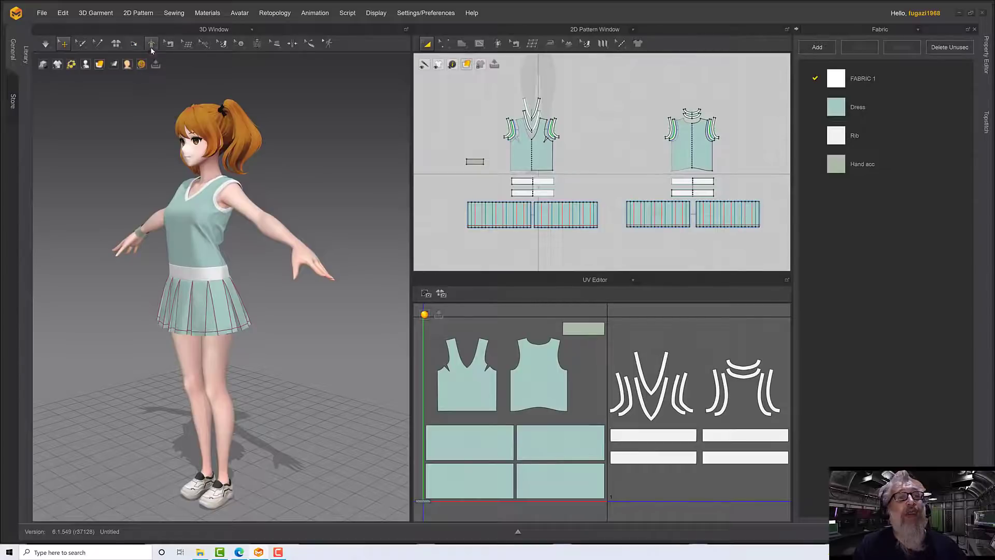
pyautogui.moveTo(194, 49)
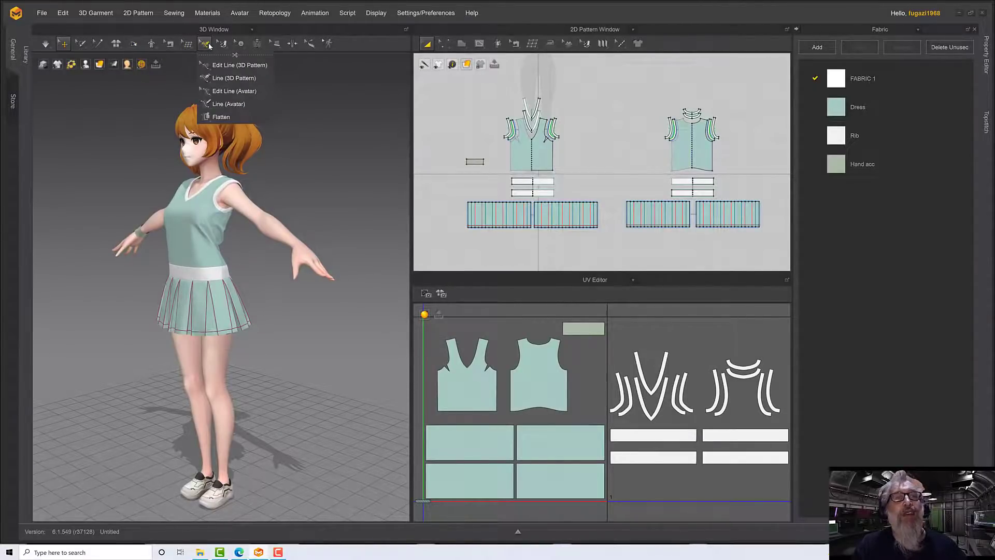
pyautogui.moveTo(239, 46)
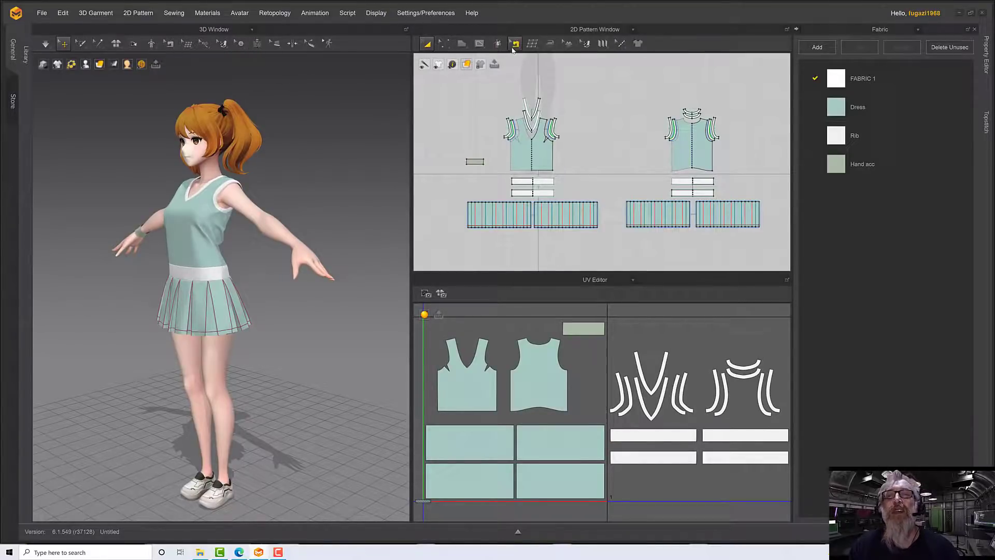
pyautogui.moveTo(513, 49)
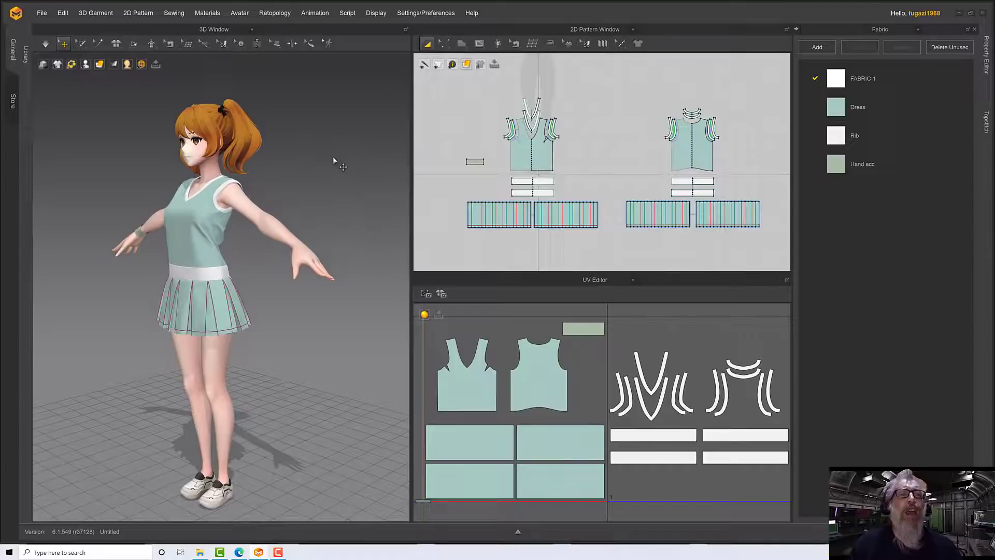
pyautogui.scroll(1, 336, 170)
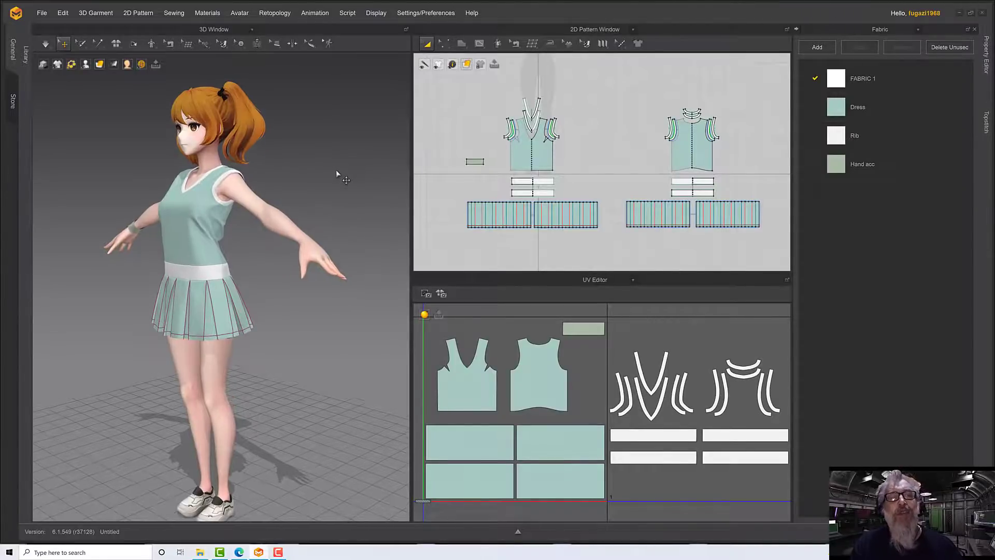
pyautogui.scroll(-2, 336, 170)
pyautogui.scroll(1, 335, 171)
pyautogui.moveTo(335, 171); pyautogui.dragTo(346, 165, button='middle')
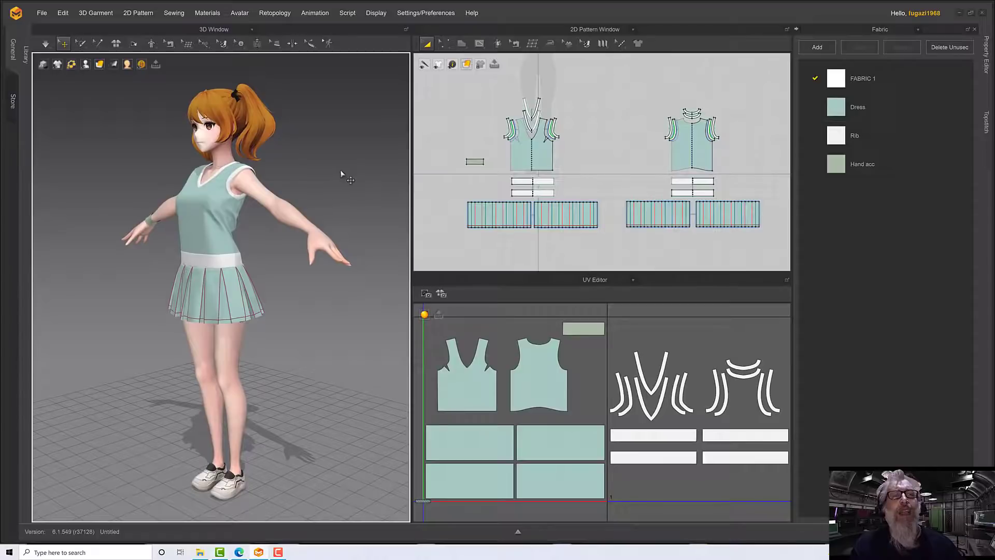
pyautogui.moveTo(346, 168)
pyautogui.mouseDown(button='right')
pyautogui.moveTo(367, 160)
pyautogui.moveTo(340, 187)
pyautogui.moveTo(332, 179)
pyautogui.moveTo(357, 164)
pyautogui.moveTo(330, 181)
pyautogui.moveTo(349, 156)
pyautogui.moveTo(368, 160)
pyautogui.moveTo(326, 166)
pyautogui.moveTo(333, 178)
pyautogui.moveTo(339, 165)
pyautogui.mouseUp(button='right')
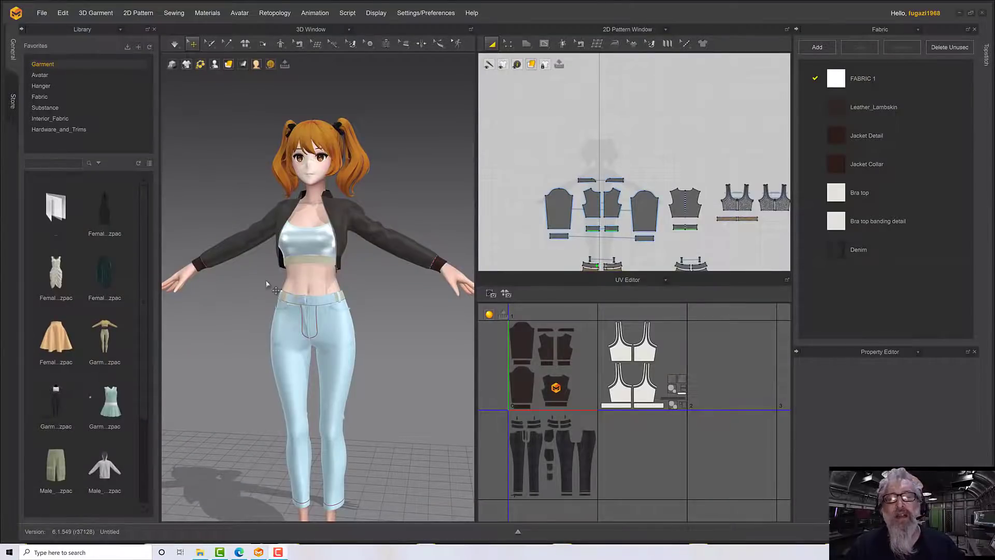
# Step: Examine the avatar's jacket, bra top and trousers in 3D from several angles, both close up and at full length
pyautogui.moveTo(280, 317); pyautogui.dragTo(303, 325, button='right')
pyautogui.scroll(3, 366, 276)
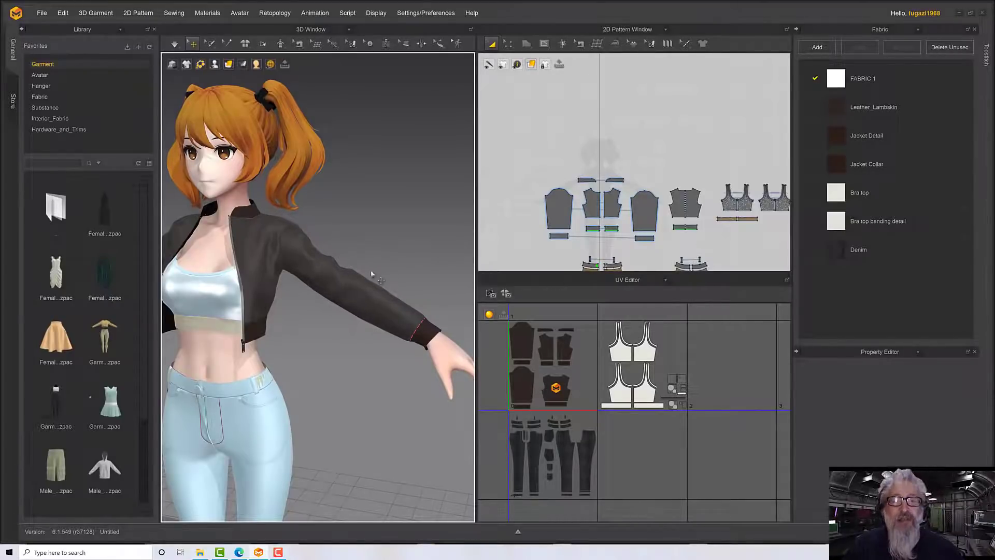
pyautogui.moveTo(371, 274)
pyautogui.mouseDown(button='right')
pyautogui.moveTo(379, 252)
pyautogui.moveTo(377, 260)
pyautogui.mouseUp(button='right')
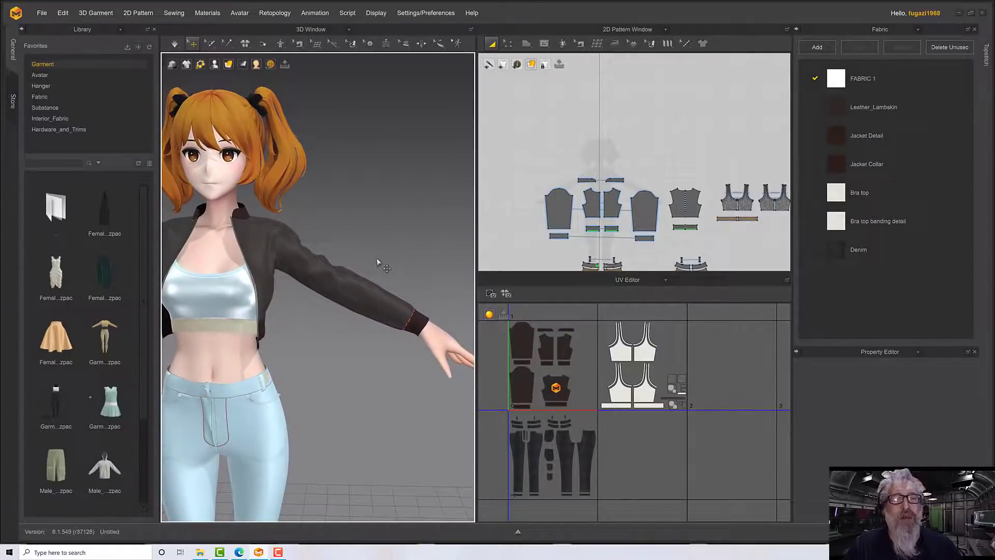
pyautogui.scroll(-2, 377, 261)
pyautogui.scroll(-3, 378, 264)
pyautogui.scroll(-1, 316, 275)
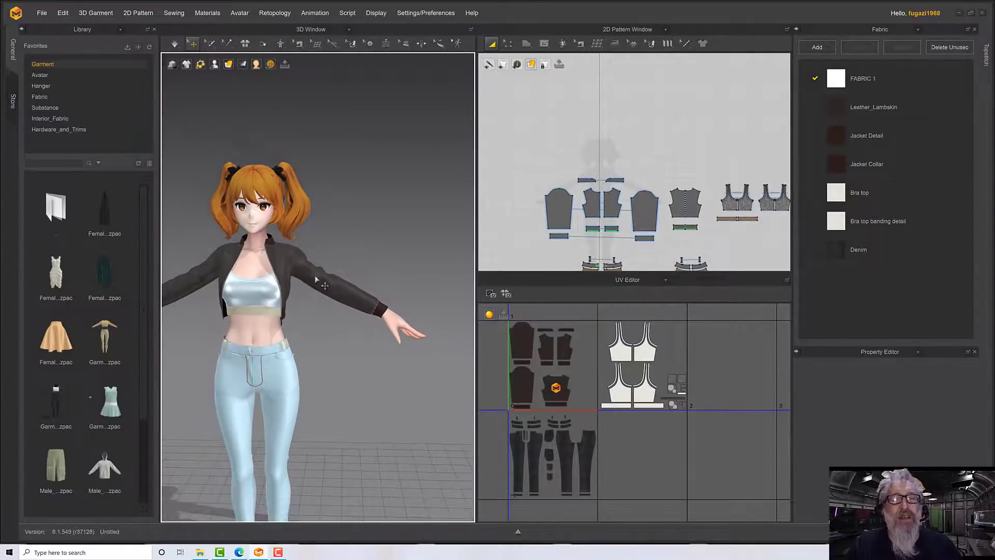
pyautogui.moveTo(331, 301)
pyautogui.mouseDown(button='middle')
pyautogui.moveTo(413, 282)
pyautogui.moveTo(346, 294)
pyautogui.mouseUp(button='middle')
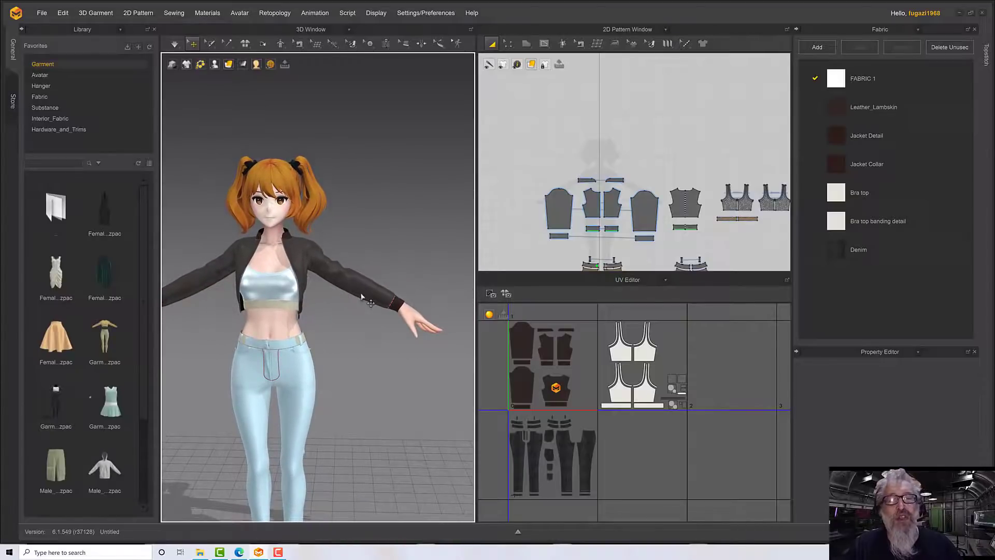
pyautogui.scroll(1, 364, 299)
pyautogui.scroll(2, 365, 299)
pyautogui.moveTo(364, 299); pyautogui.dragTo(330, 300, button='right')
pyautogui.moveTo(331, 363); pyautogui.dragTo(360, 345, button='right')
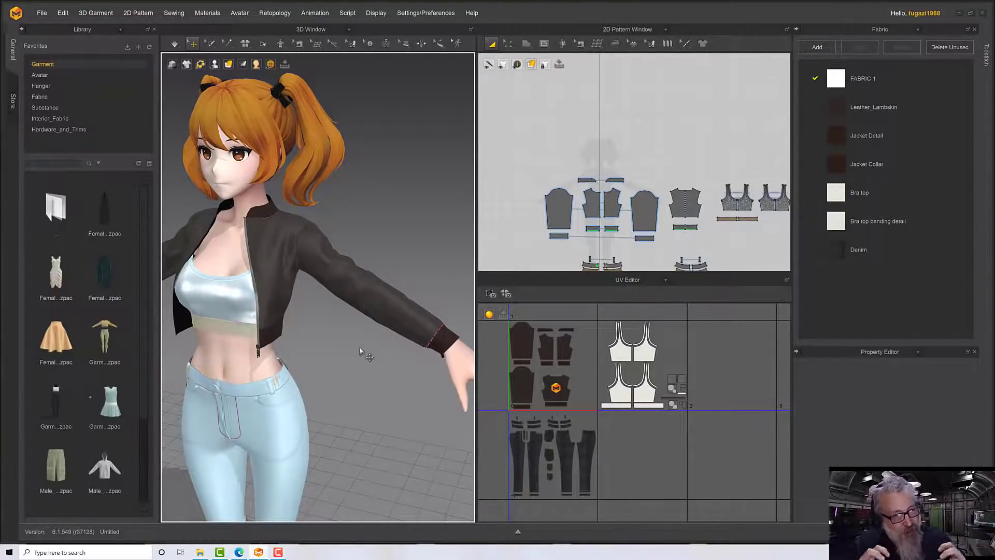
pyautogui.moveTo(359, 347); pyautogui.dragTo(348, 341, button='right')
# Step: Run the simulation in Normal (Default) mode and tug the jacket's sleeve and cuff near the avatar's wrist
pyautogui.click(173, 46)
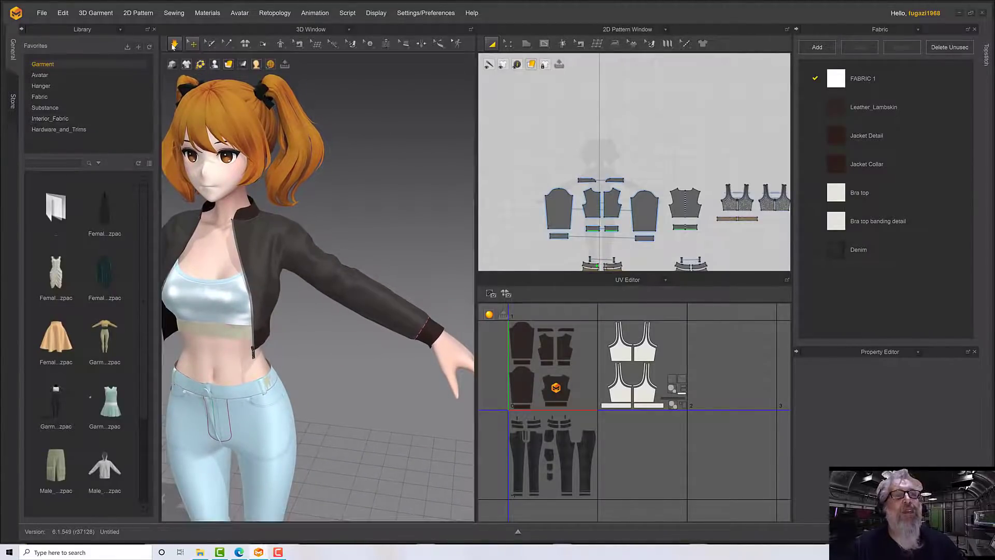
pyautogui.click(174, 46)
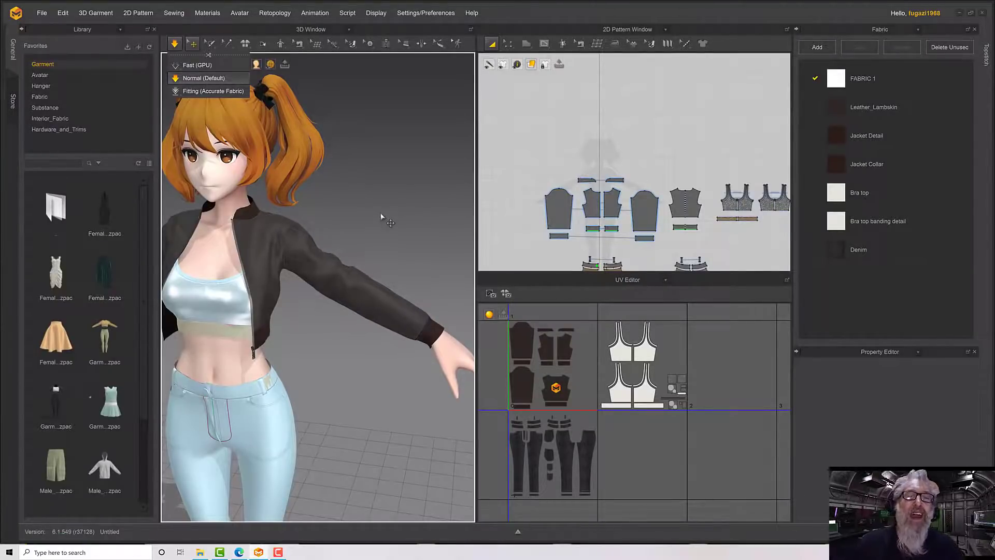
pyautogui.press('space')
pyautogui.moveTo(363, 217); pyautogui.dragTo(361, 224, button='right')
pyautogui.press('space')
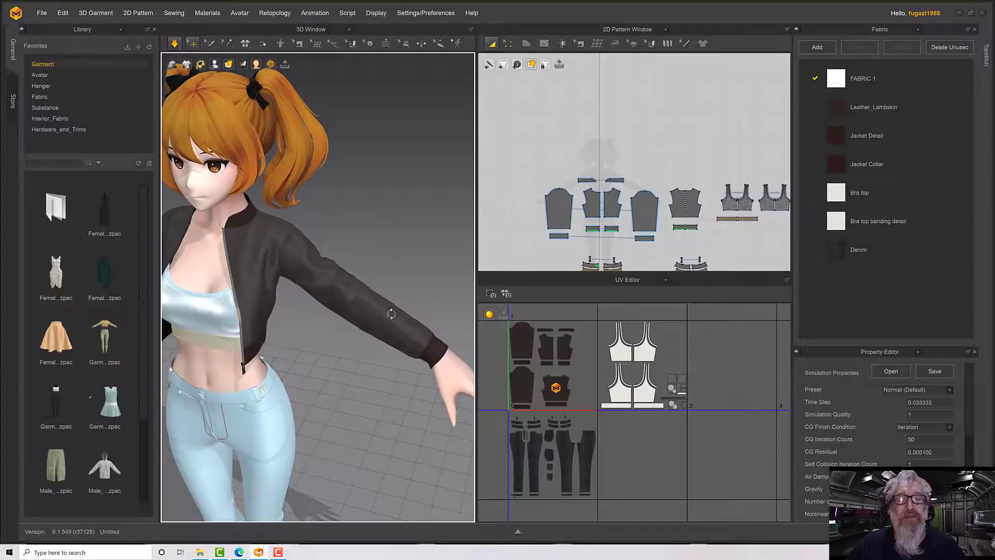
pyautogui.click(418, 340)
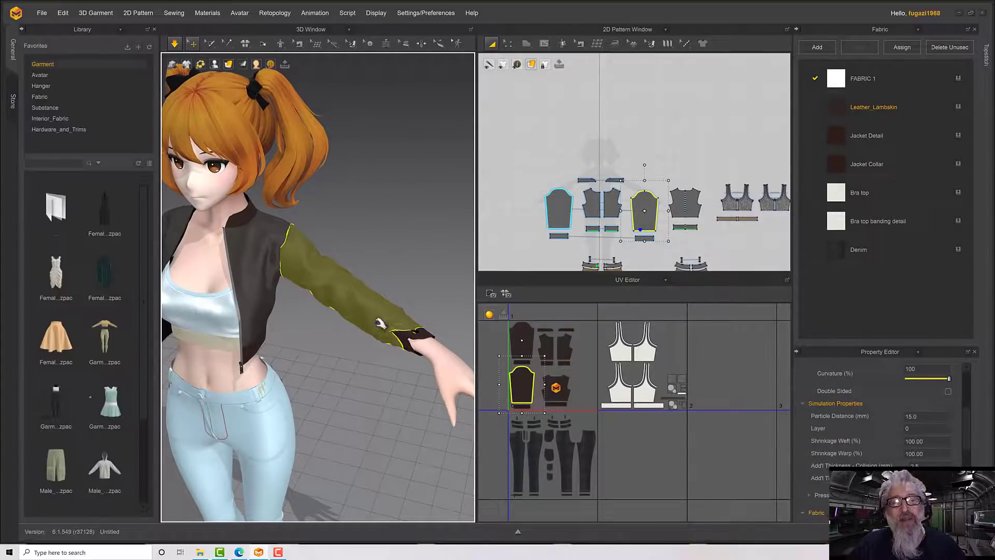
pyautogui.click(432, 346)
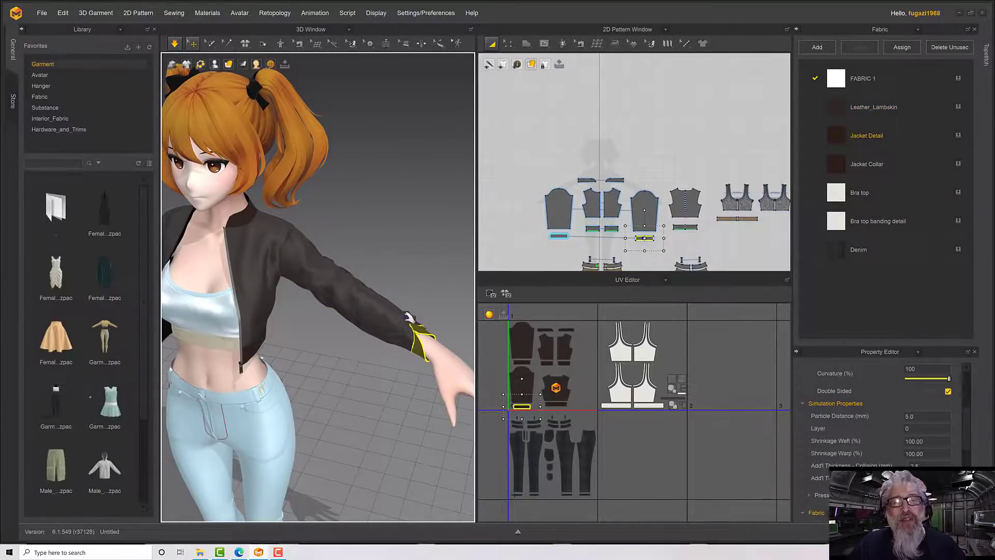
# Step: Tug the left cuff and the lower sleeve of the jacket along the forearm while the simulation runs
pyautogui.moveTo(409, 317); pyautogui.dragTo(417, 341, button='right')
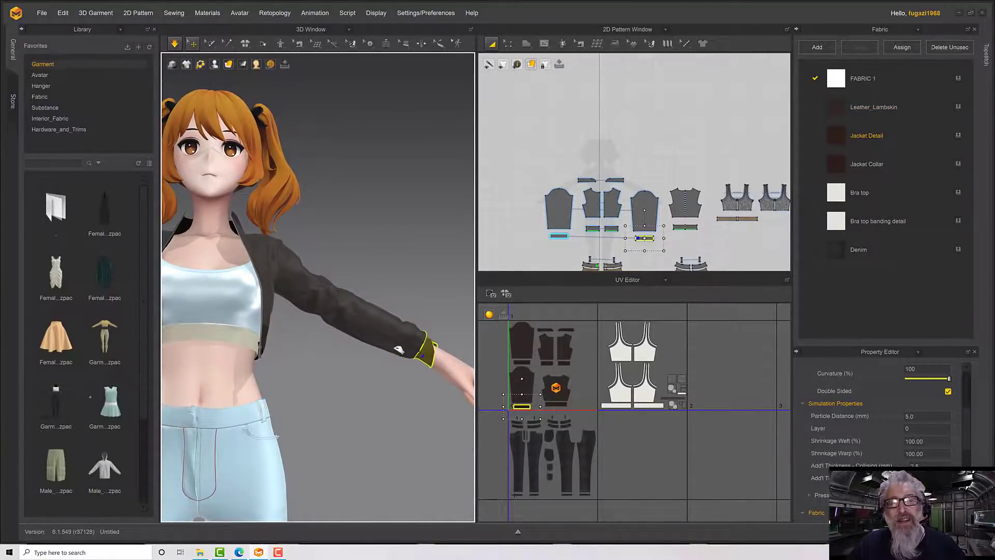
pyautogui.moveTo(386, 344); pyautogui.dragTo(378, 340)
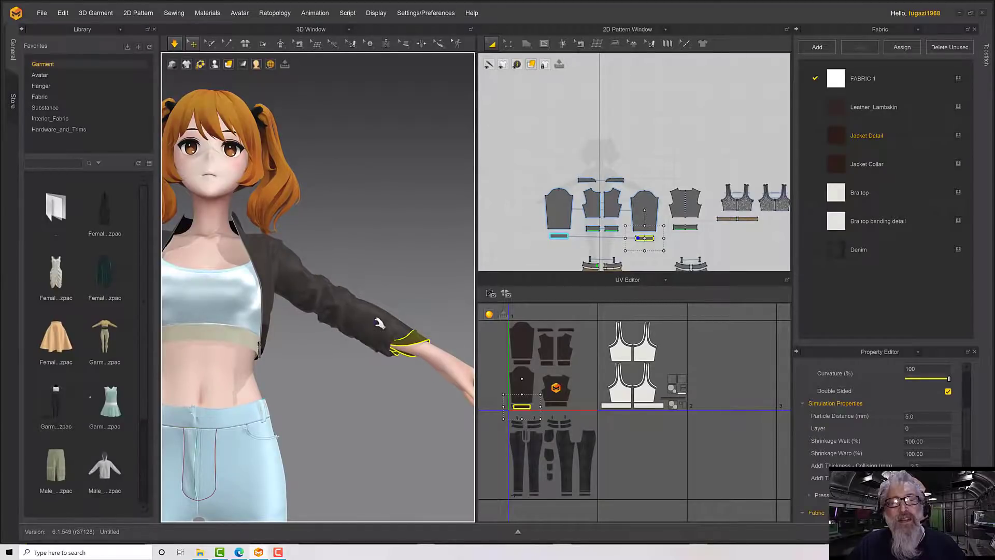
pyautogui.moveTo(370, 337); pyautogui.dragTo(419, 335, button='right')
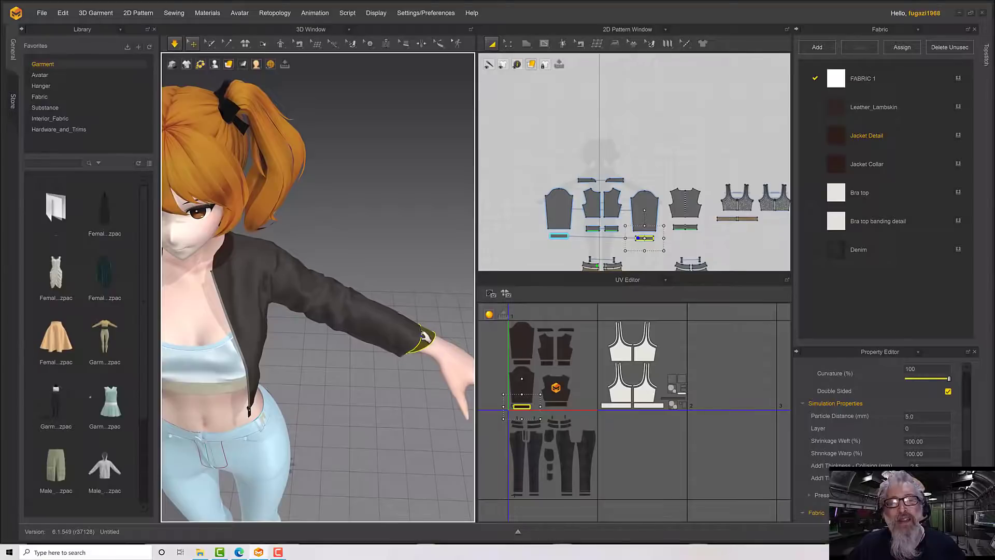
pyautogui.click(399, 333)
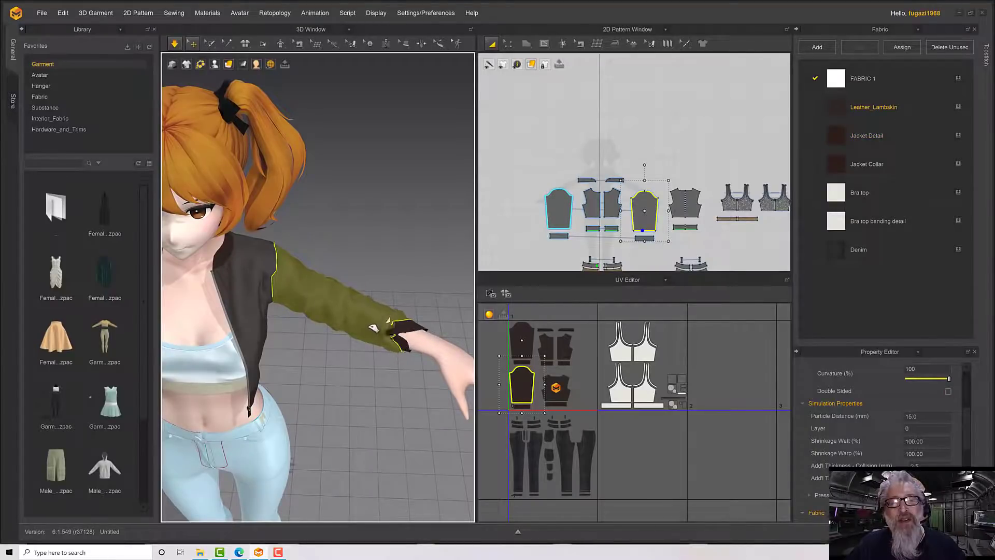
pyautogui.moveTo(374, 328); pyautogui.dragTo(383, 328)
pyautogui.moveTo(386, 306); pyautogui.dragTo(389, 329, button='right')
pyautogui.press('space')
pyautogui.press('space')
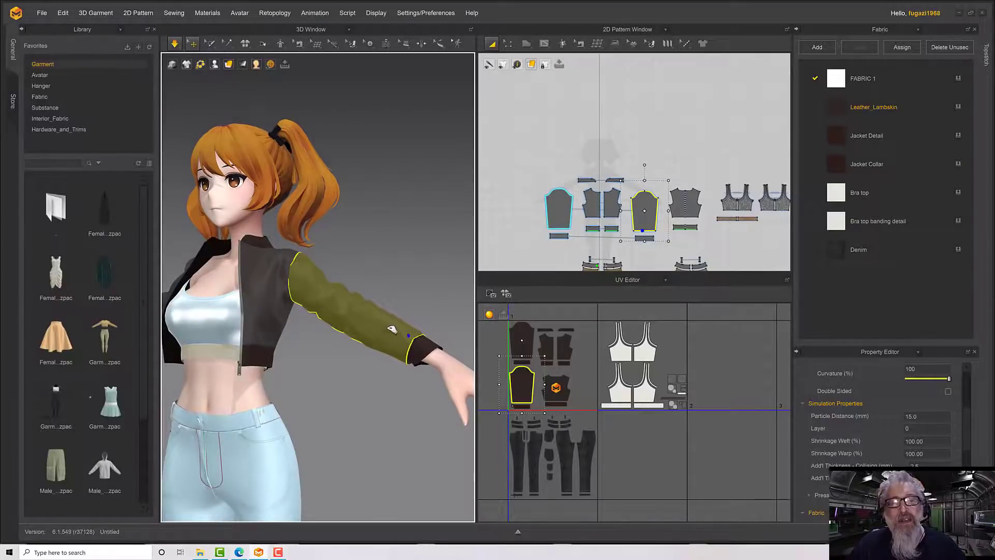
# Step: Pull the left jacket sleeve up toward the elbow, let it settle from different angles, and stop the simulation
pyautogui.moveTo(365, 312); pyautogui.dragTo(346, 302)
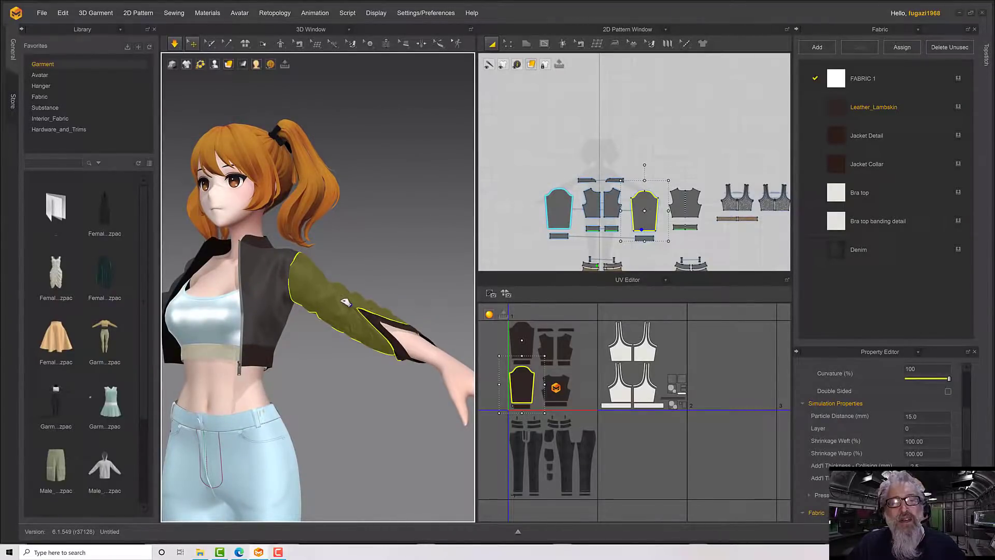
pyautogui.moveTo(346, 304); pyautogui.dragTo(390, 317)
pyautogui.press('space')
pyautogui.moveTo(393, 328); pyautogui.dragTo(290, 345, button='right')
pyautogui.press('space')
pyautogui.moveTo(411, 351); pyautogui.dragTo(465, 339)
pyautogui.press('space')
pyautogui.moveTo(324, 342); pyautogui.dragTo(379, 306, button='right')
pyautogui.press('space')
pyautogui.press('space')
pyautogui.press('space')
# Step: Examine how the jacket sleeve drapes on the avatar, at full length and close up from above
pyautogui.scroll(1, 407, 300)
pyautogui.scroll(-2, 408, 305)
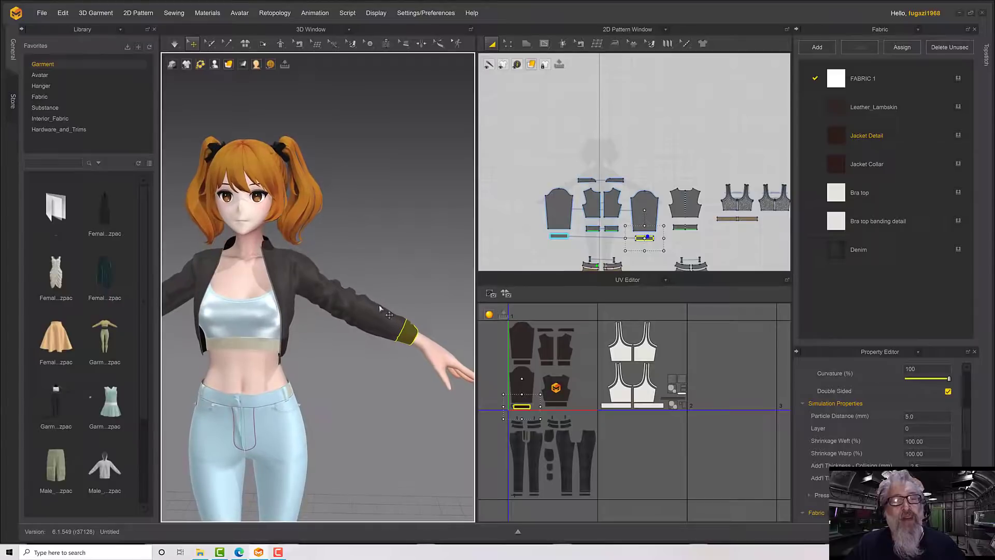
pyautogui.moveTo(379, 305); pyautogui.dragTo(411, 303, button='middle')
pyautogui.scroll(1, 411, 304)
pyautogui.scroll(-4, 412, 307)
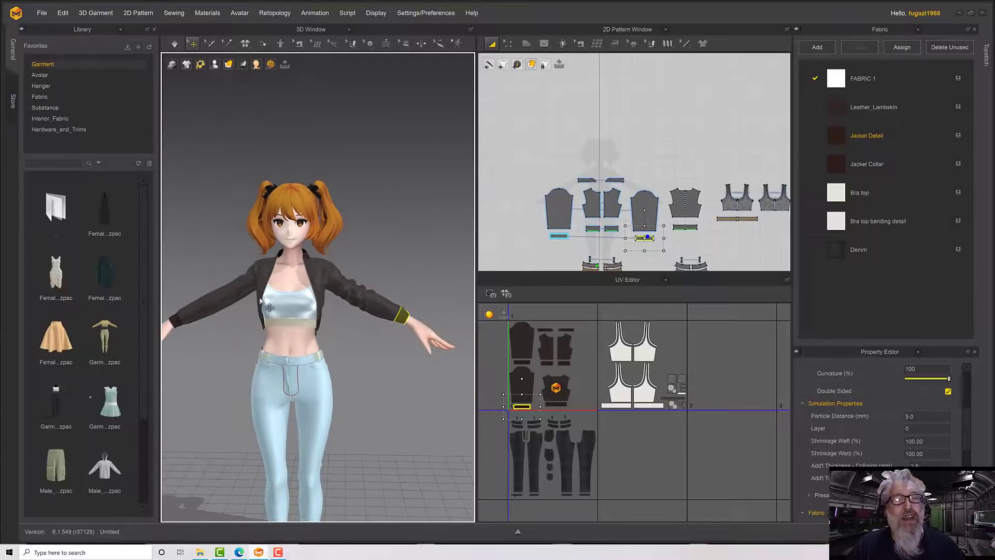
pyautogui.moveTo(353, 314); pyautogui.dragTo(305, 267, button='right')
pyautogui.scroll(-1, 350, 319)
pyautogui.scroll(5, 353, 327)
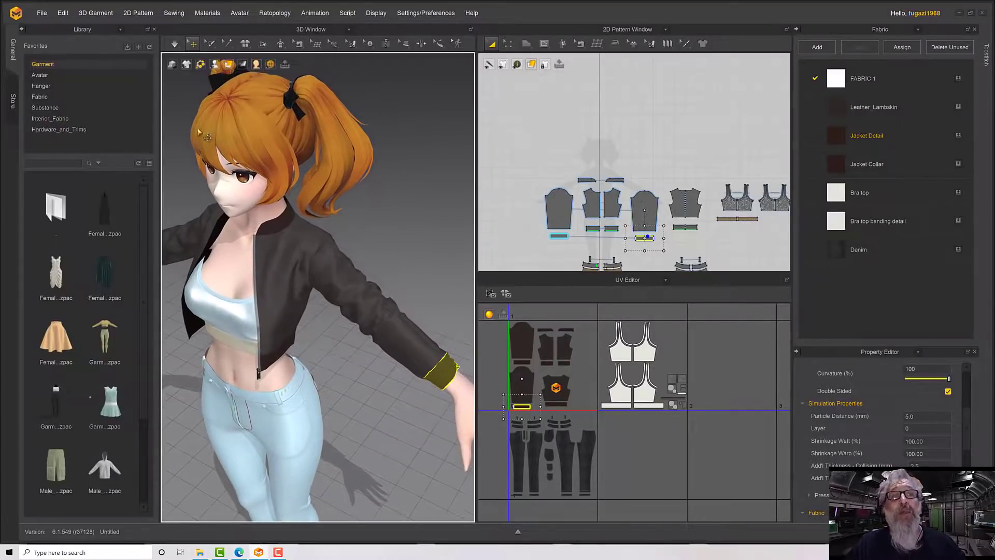
# Step: Brush-select the middle section of the left jacket sleeve in 3D and on its 2D pattern, and solidify it
pyautogui.click(211, 43)
pyautogui.click(224, 67)
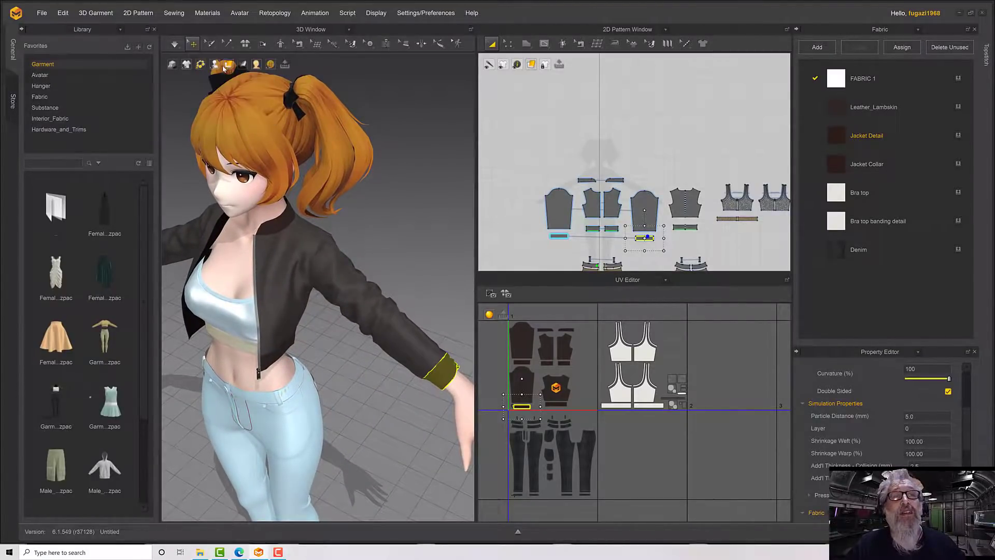
pyautogui.click(209, 44)
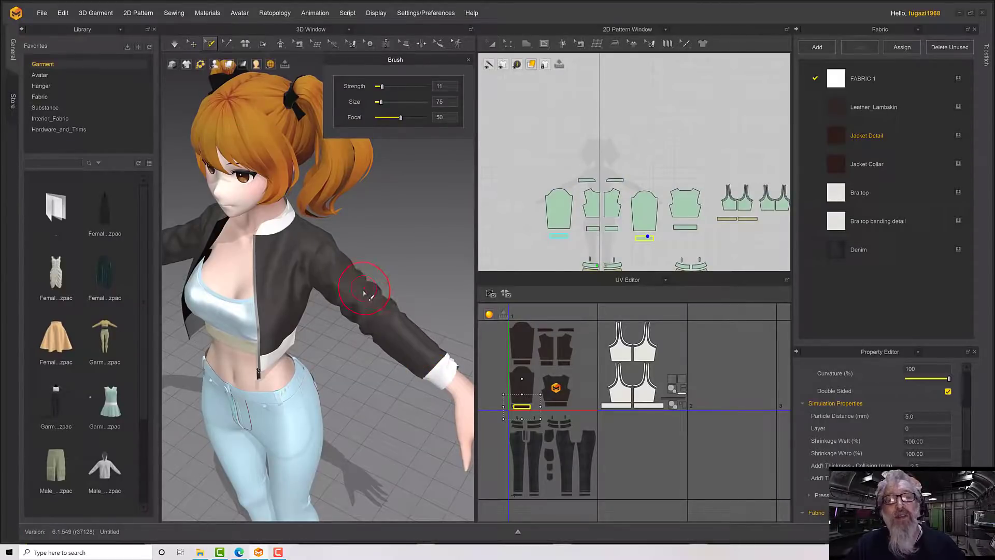
pyautogui.moveTo(363, 300); pyautogui.dragTo(375, 288)
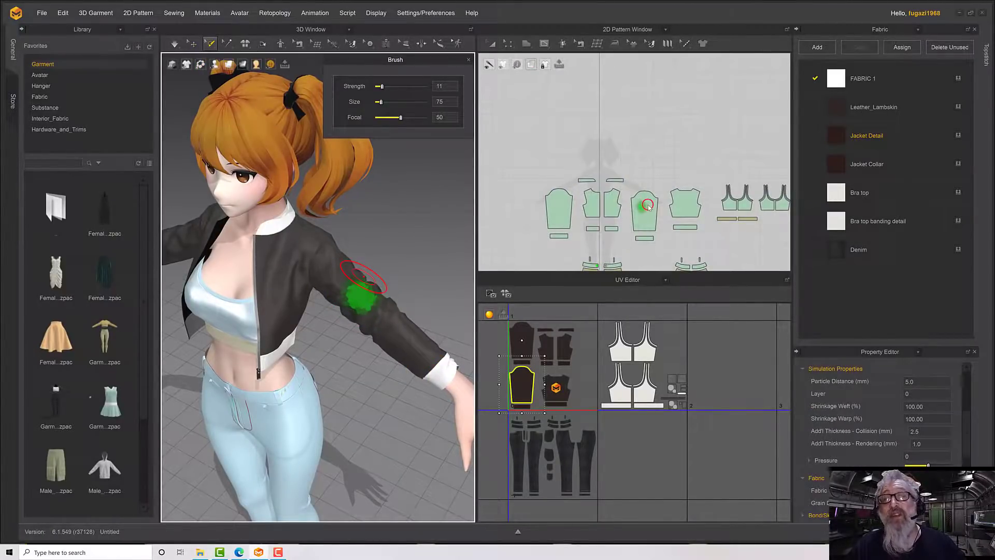
pyautogui.moveTo(648, 207)
pyautogui.mouseDown()
pyautogui.moveTo(633, 216)
pyautogui.moveTo(657, 217)
pyautogui.mouseUp()
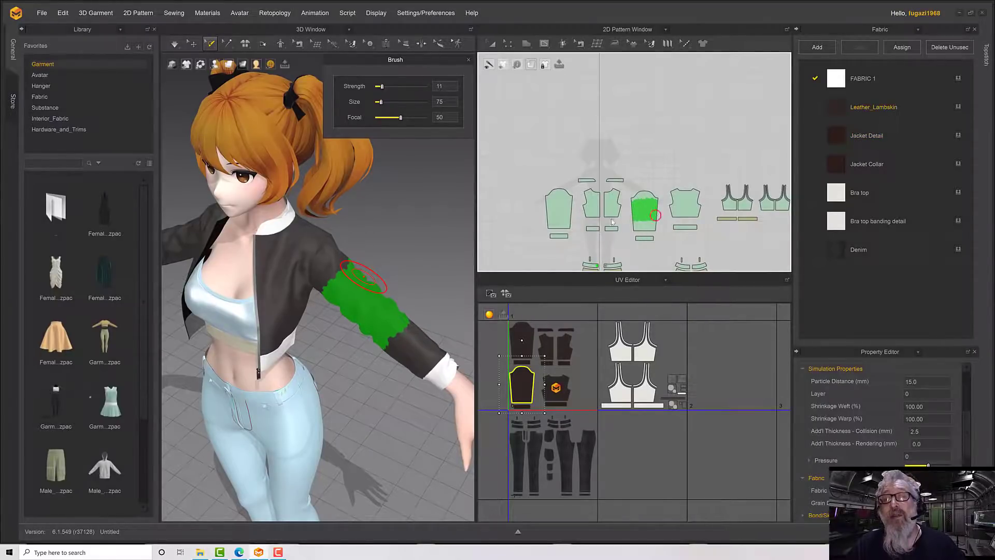
pyautogui.rightClick(357, 302)
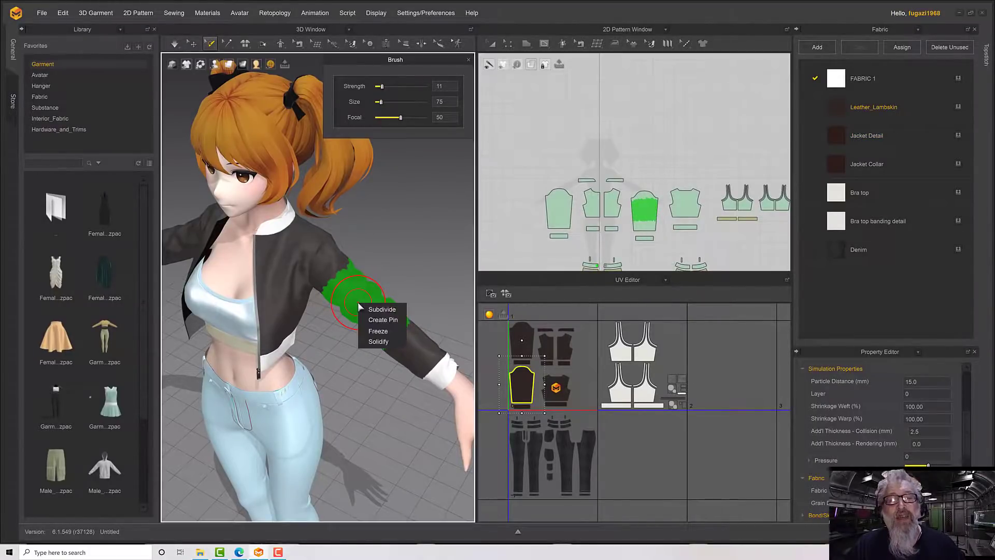
pyautogui.click(386, 342)
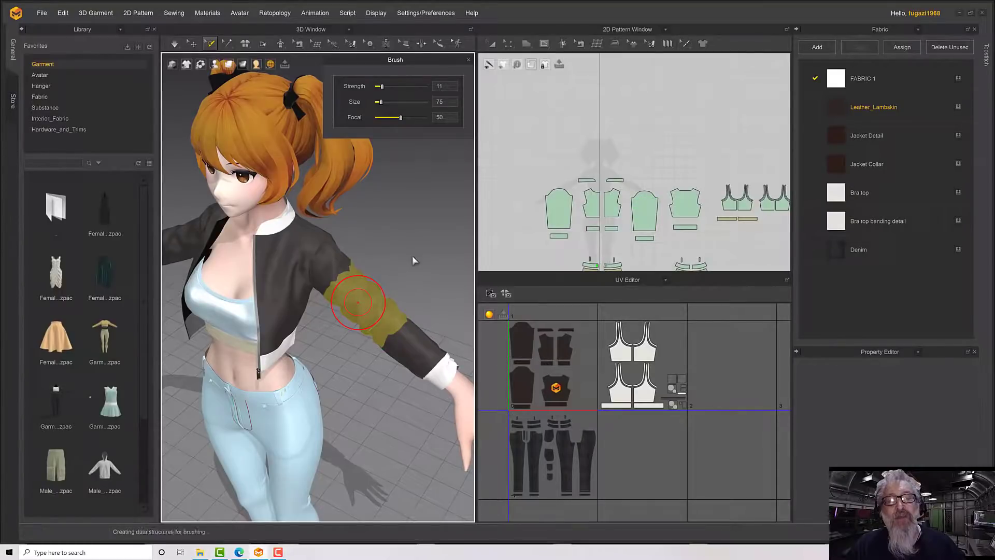
# Step: Return to the Select/Move tool and examine the solidified region of the sleeve from several angles
pyautogui.moveTo(402, 275)
pyautogui.mouseDown(button='right')
pyautogui.moveTo(406, 263)
pyautogui.moveTo(402, 285)
pyautogui.moveTo(400, 260)
pyautogui.moveTo(386, 251)
pyautogui.mouseUp(button='right')
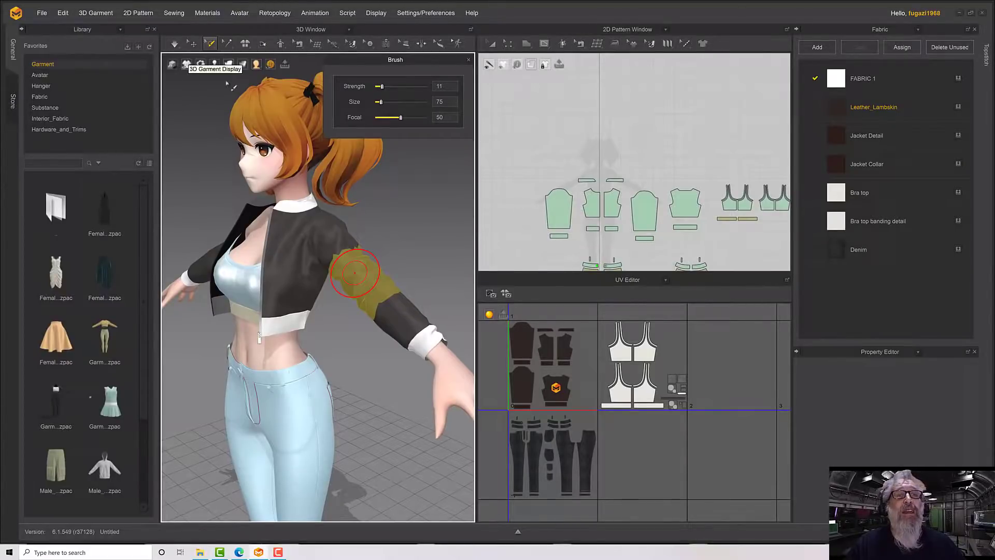
pyautogui.click(193, 45)
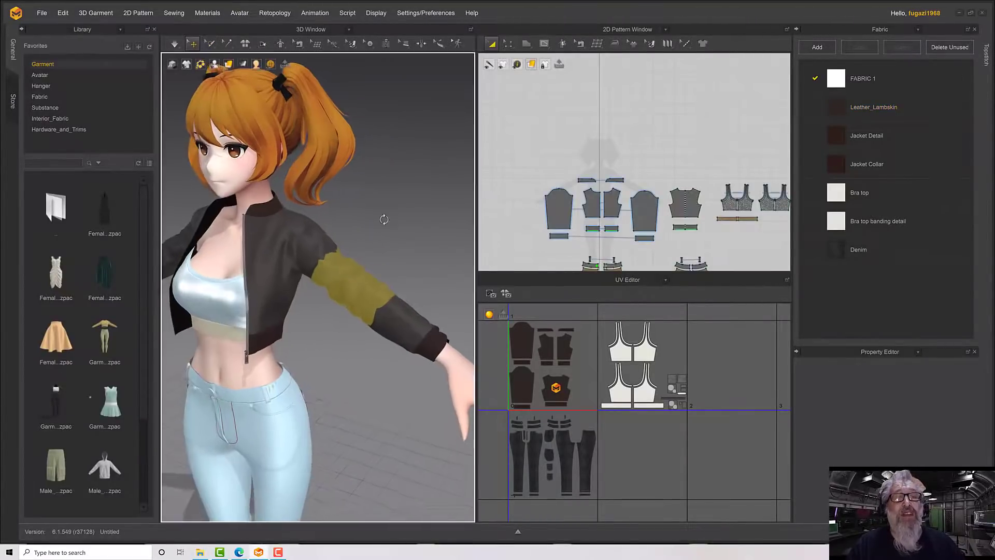
pyautogui.scroll(3, 356, 295)
pyautogui.moveTo(355, 293); pyautogui.dragTo(354, 271, button='middle')
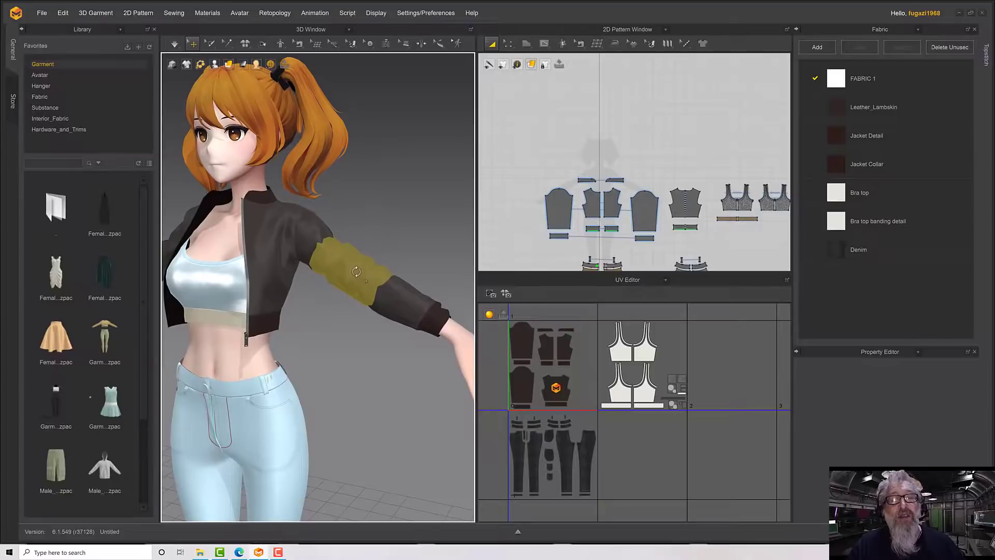
pyautogui.moveTo(356, 272); pyautogui.dragTo(381, 268, button='right')
pyautogui.scroll(2, 367, 276)
pyautogui.moveTo(381, 269); pyautogui.dragTo(376, 241, button='middle')
pyautogui.moveTo(376, 241); pyautogui.dragTo(373, 240, button='right')
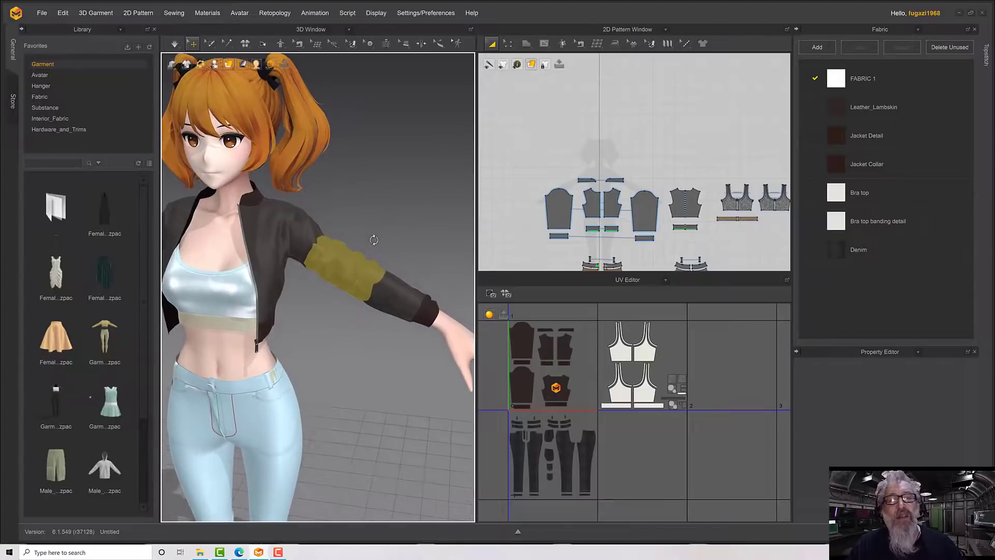
pyautogui.moveTo(398, 253); pyautogui.dragTo(376, 235, button='middle')
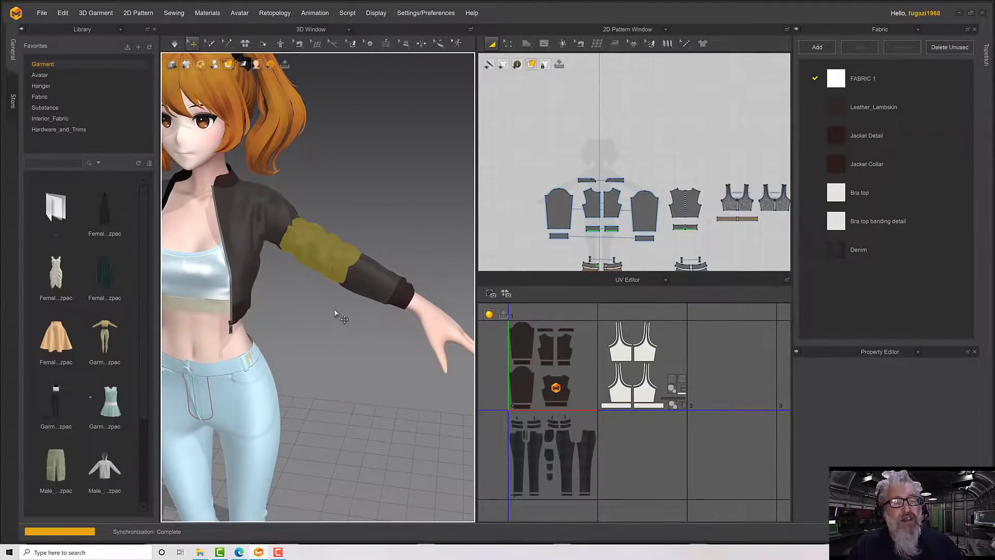
# Step: Run the simulation and tug the partly solidified sleeve near the wrist and from behind to test its stiffness
pyautogui.press('space')
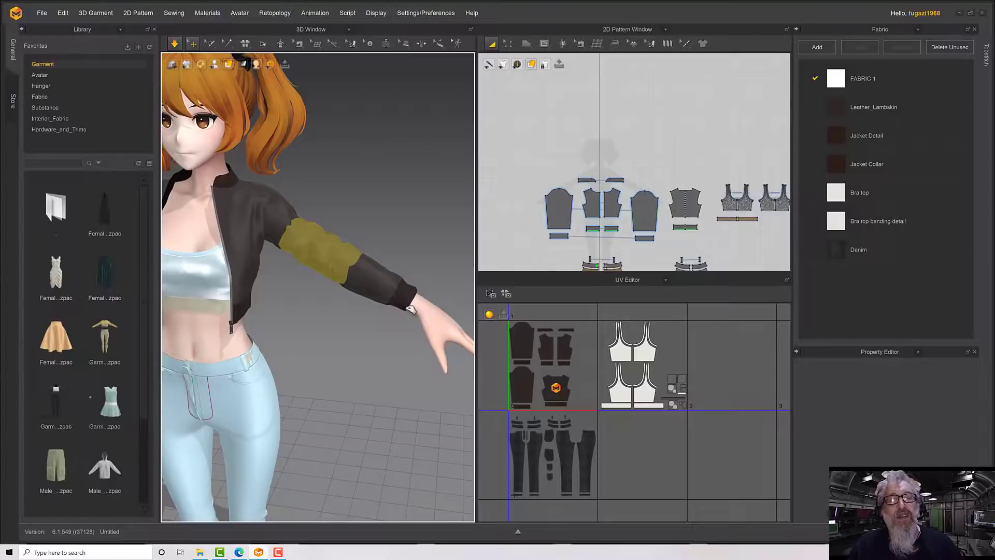
pyautogui.click(410, 310)
pyautogui.moveTo(411, 312)
pyautogui.mouseDown()
pyautogui.moveTo(395, 297)
pyautogui.moveTo(409, 306)
pyautogui.mouseUp()
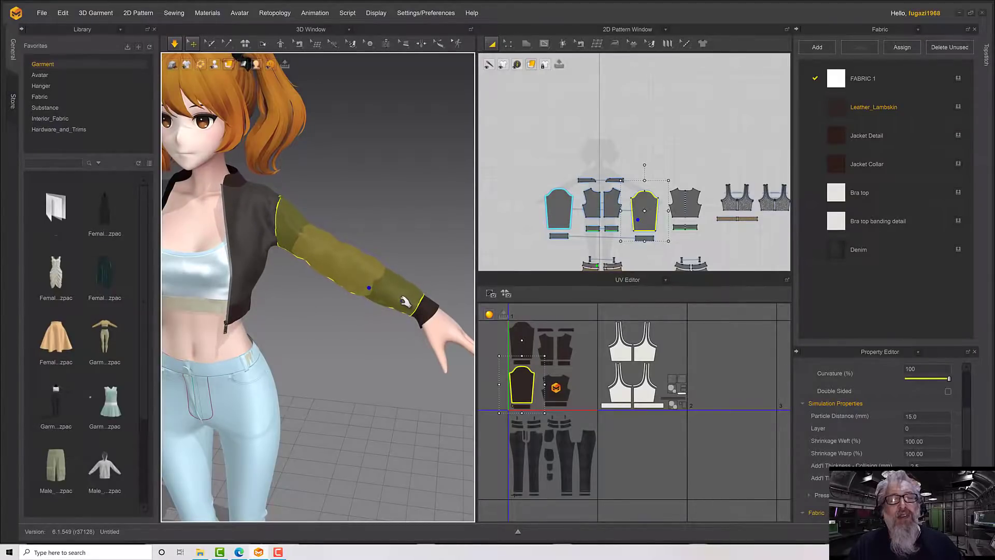
pyautogui.moveTo(404, 300); pyautogui.dragTo(309, 294, button='right')
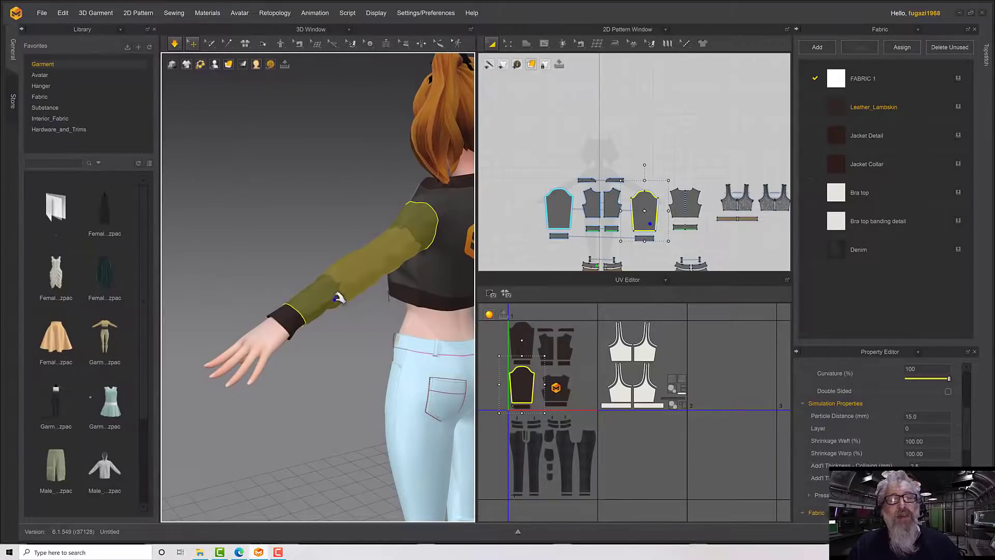
pyautogui.moveTo(337, 290); pyautogui.dragTo(382, 256, button='right')
pyautogui.click(365, 268)
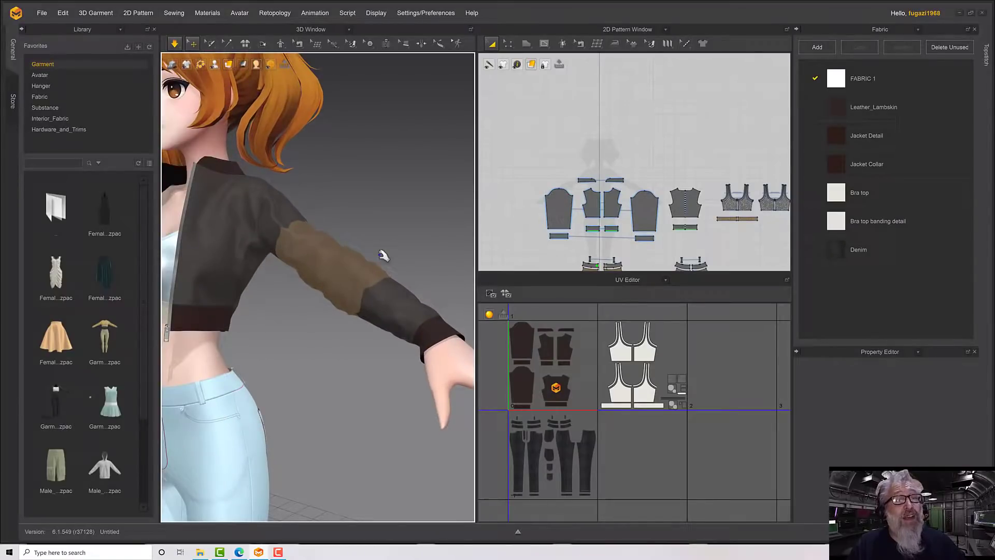
pyautogui.scroll(-10, 384, 255)
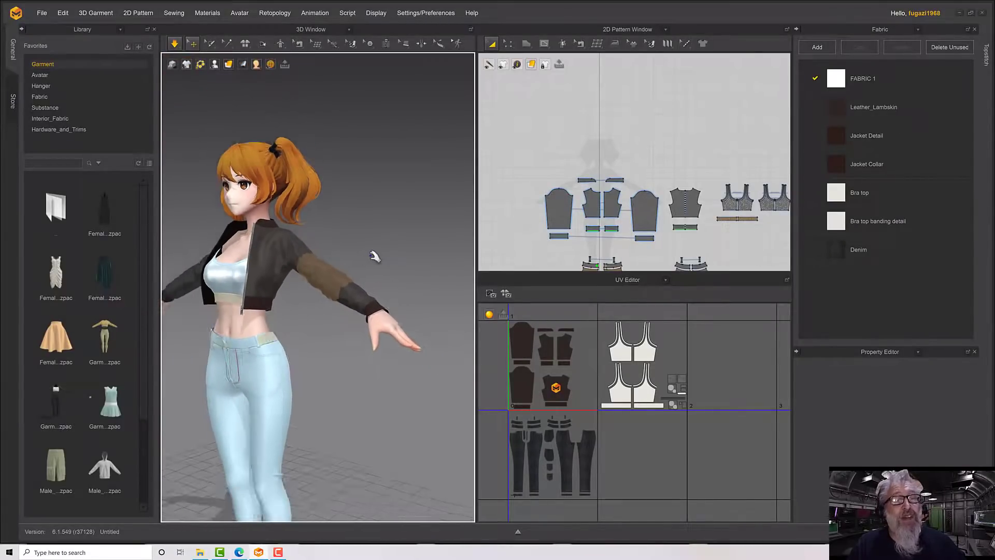
pyautogui.moveTo(374, 256); pyautogui.dragTo(371, 254, button='right')
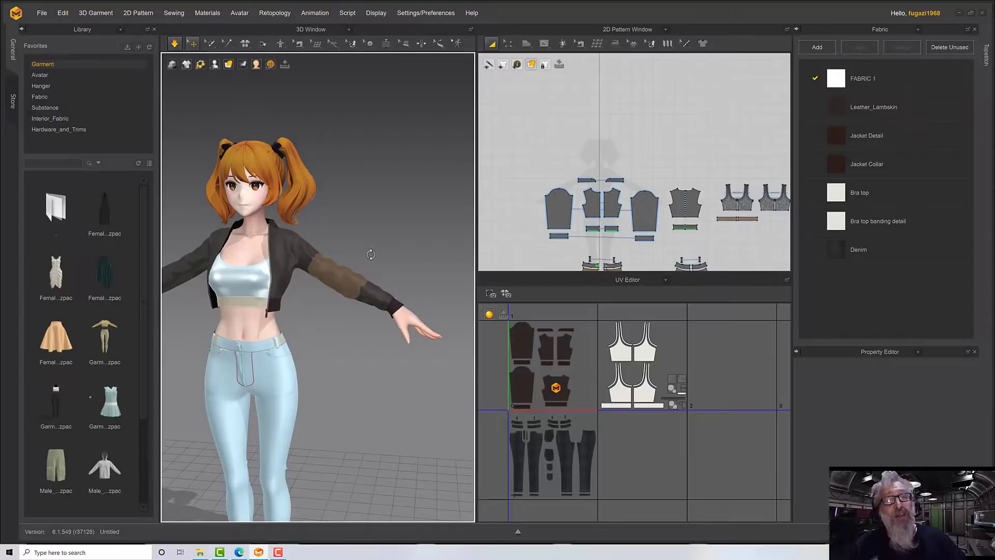
# Step: Delete the solidify region from the left jacket sleeve
pyautogui.scroll(-3, 360, 276)
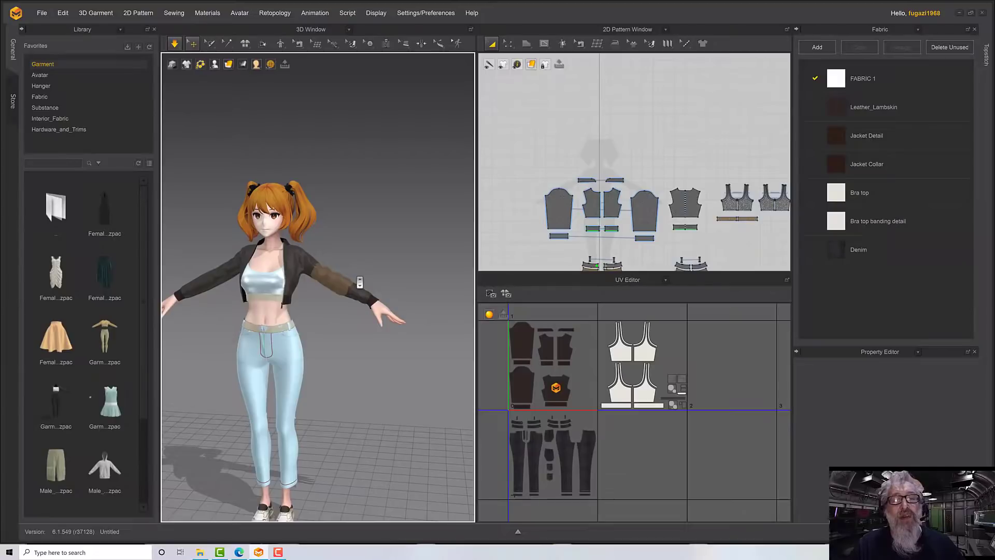
pyautogui.scroll(-2, 360, 282)
pyautogui.click(335, 280)
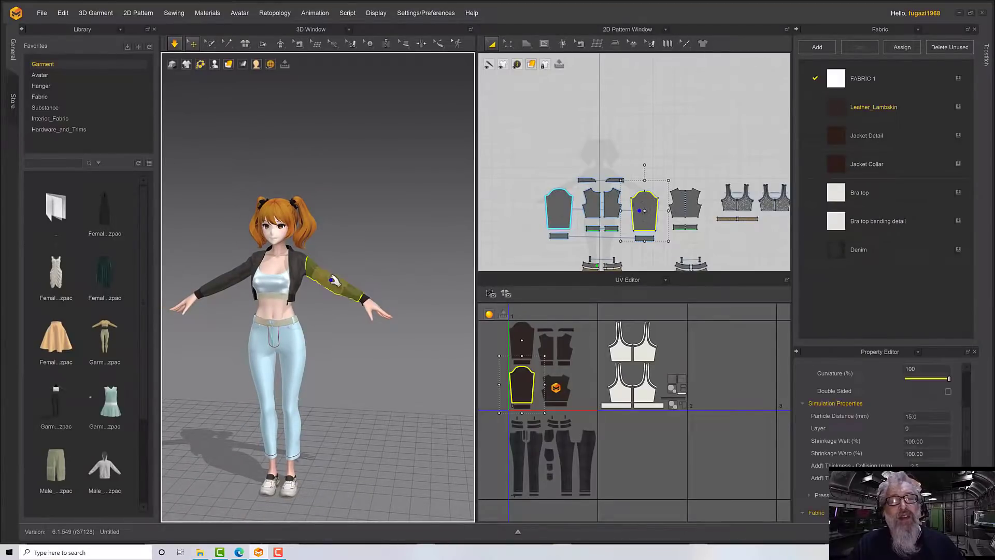
pyautogui.rightClick(330, 279)
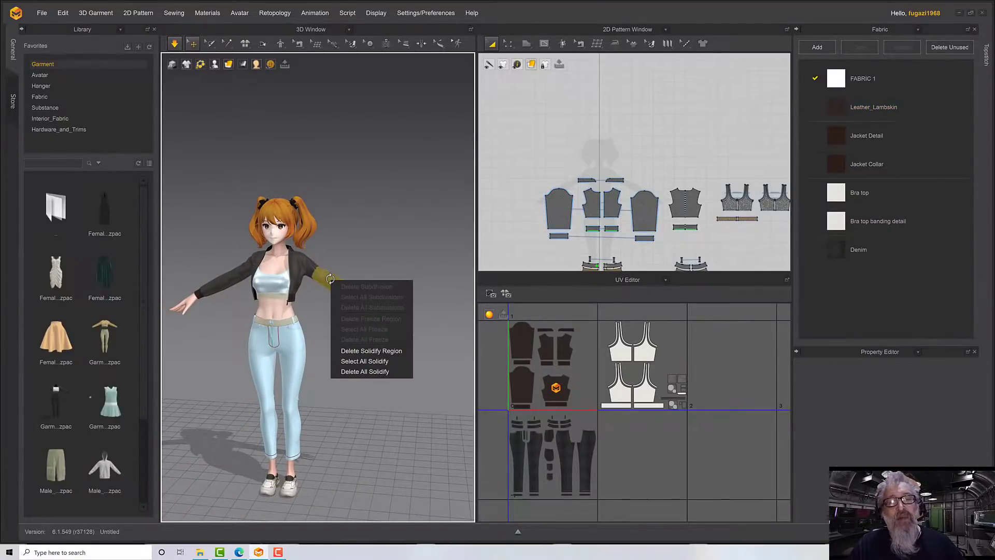
pyautogui.click(374, 352)
# Step: Examine the jacket sleeve and the whole outfit on the avatar without the solidified region
pyautogui.moveTo(375, 346); pyautogui.dragTo(380, 306, button='right')
pyautogui.scroll(6, 327, 320)
pyautogui.moveTo(380, 306); pyautogui.dragTo(400, 308, button='middle')
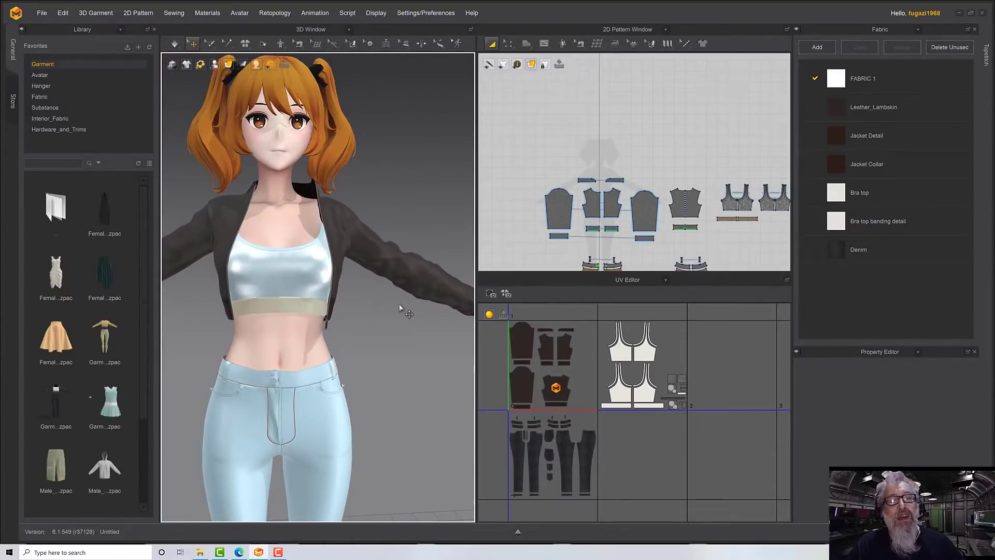
pyautogui.scroll(-6, 399, 309)
pyautogui.moveTo(398, 308); pyautogui.dragTo(374, 306, button='right')
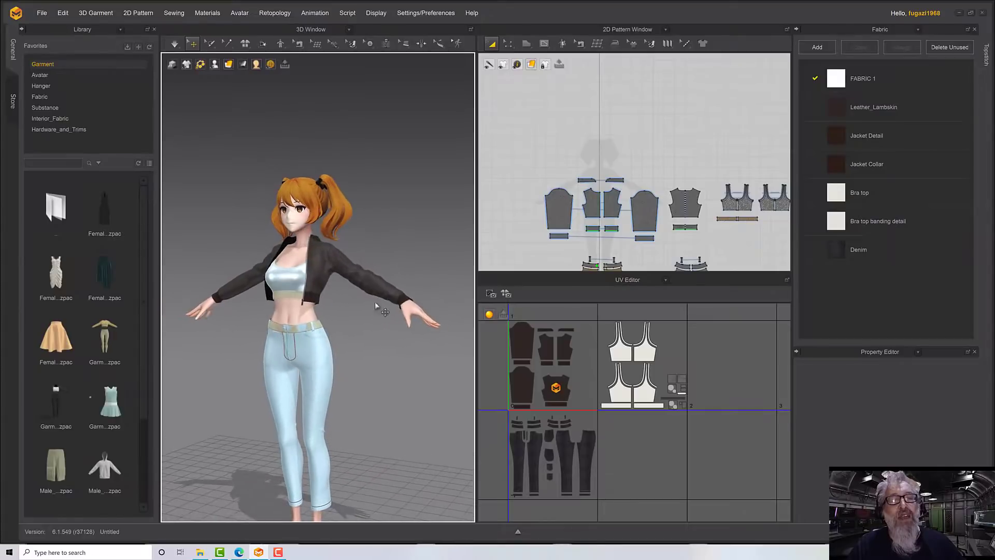
pyautogui.moveTo(375, 302); pyautogui.dragTo(399, 307, button='middle')
pyautogui.scroll(5, 400, 306)
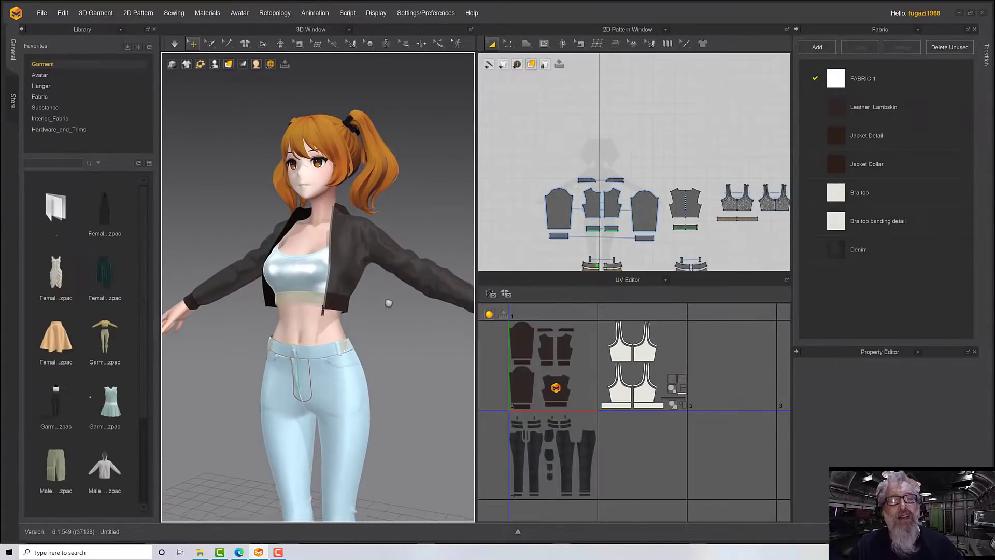
pyautogui.moveTo(389, 304); pyautogui.dragTo(382, 301, button='right')
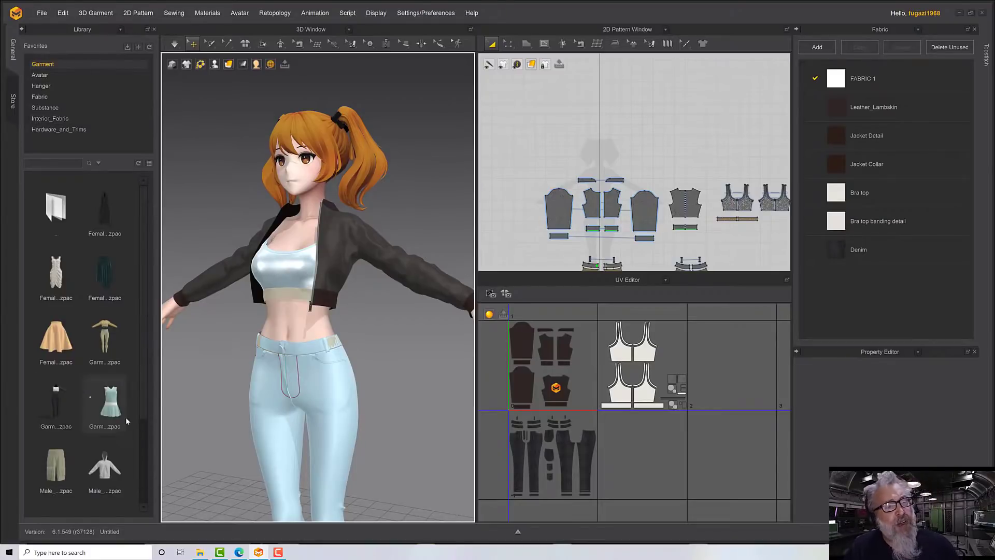
# Step: Browse the Library's garments and preview items such as Male_Hoody.zpac and Garments3_Hana.zpac
pyautogui.moveTo(197, 380)
pyautogui.mouseDown(button='middle')
pyautogui.moveTo(212, 347)
pyautogui.moveTo(208, 367)
pyautogui.mouseUp(button='middle')
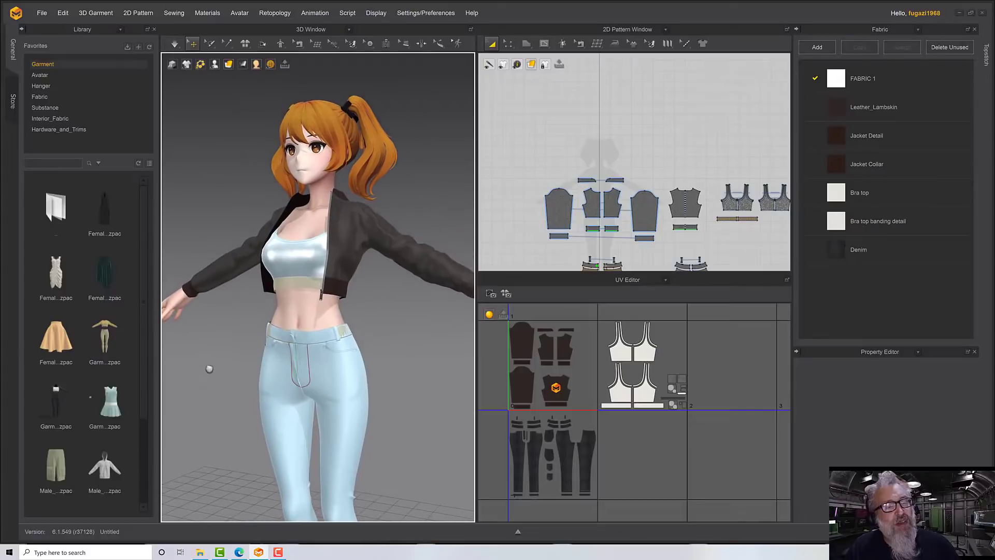
pyautogui.scroll(-3, 120, 381)
pyautogui.moveTo(120, 381)
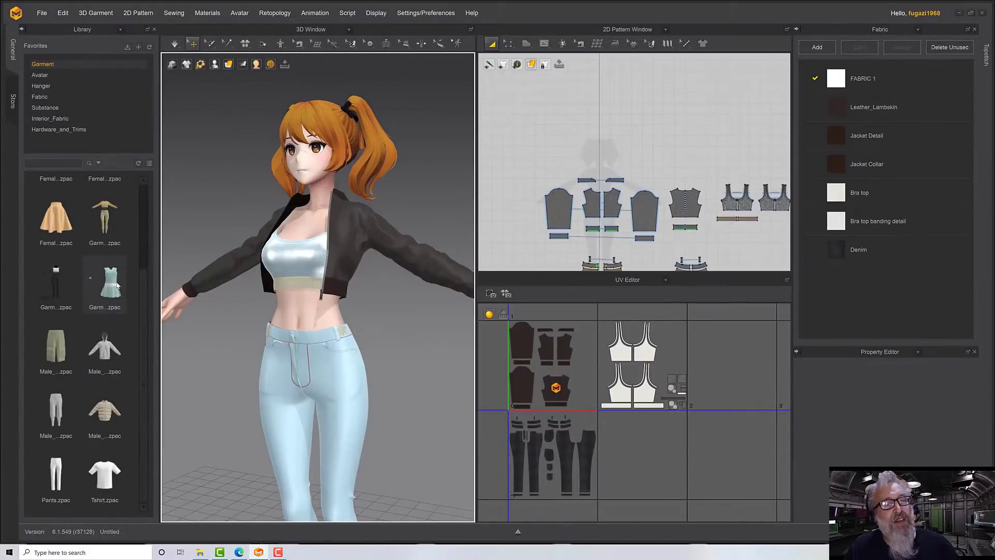
pyautogui.moveTo(117, 285)
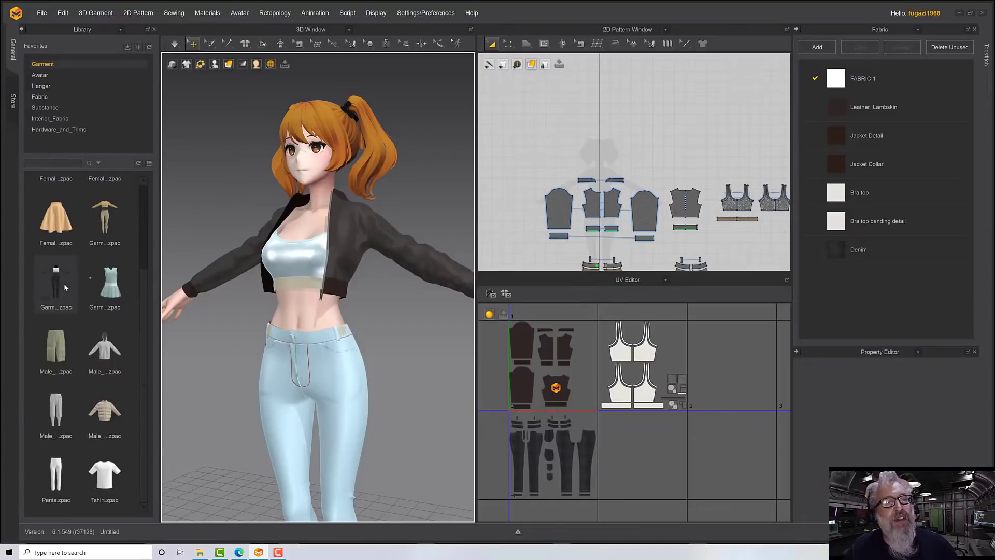
pyautogui.moveTo(65, 286)
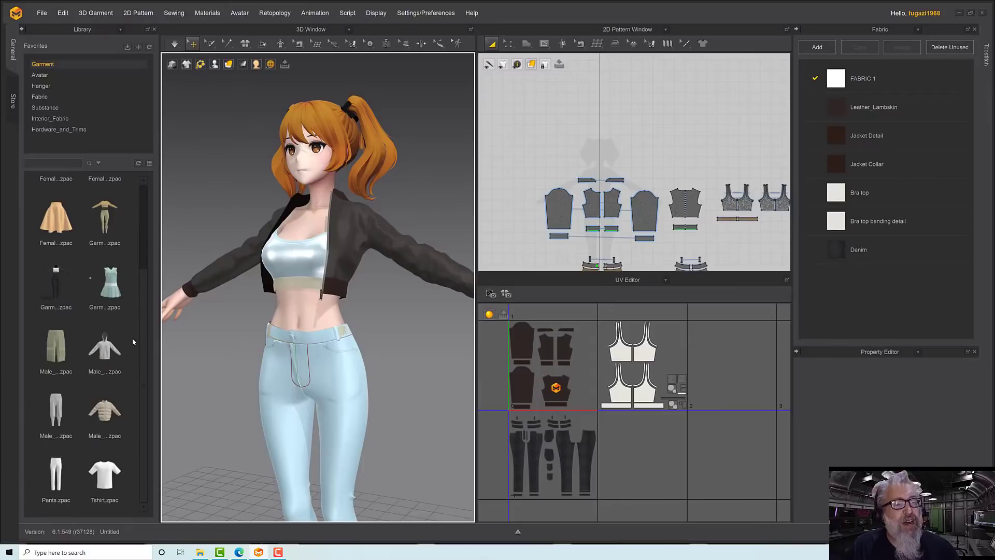
pyautogui.scroll(2, 132, 340)
pyautogui.scroll(-2, 133, 342)
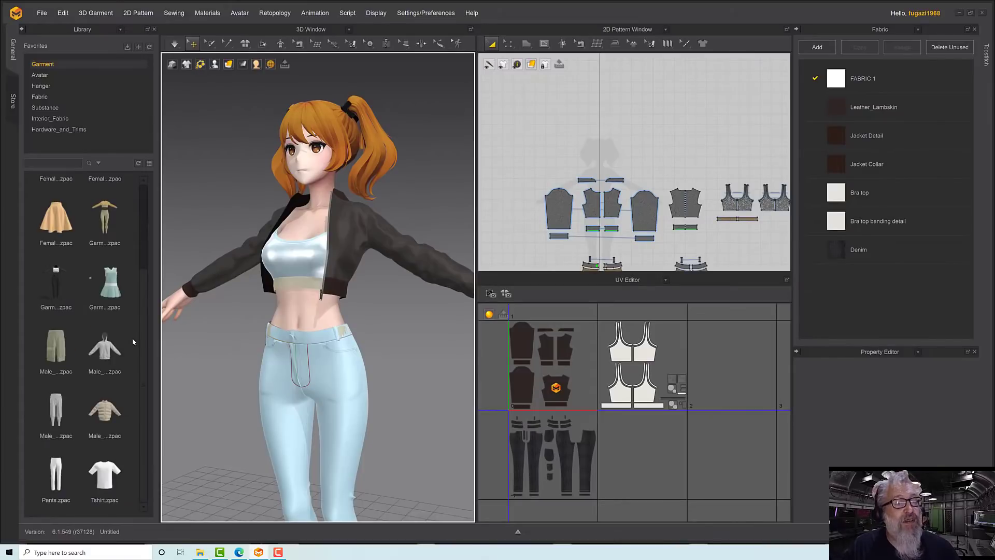
pyautogui.moveTo(244, 369); pyautogui.dragTo(253, 359, button='right')
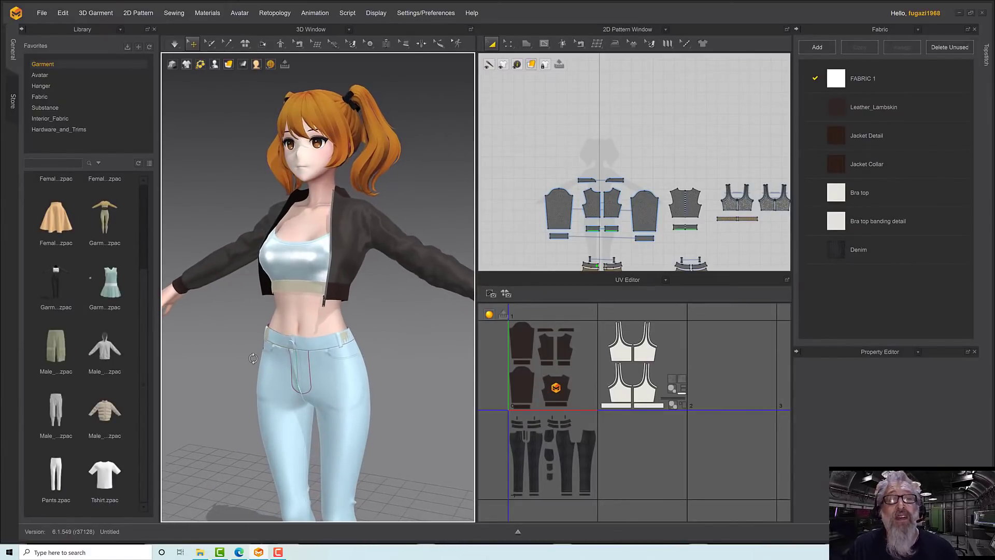